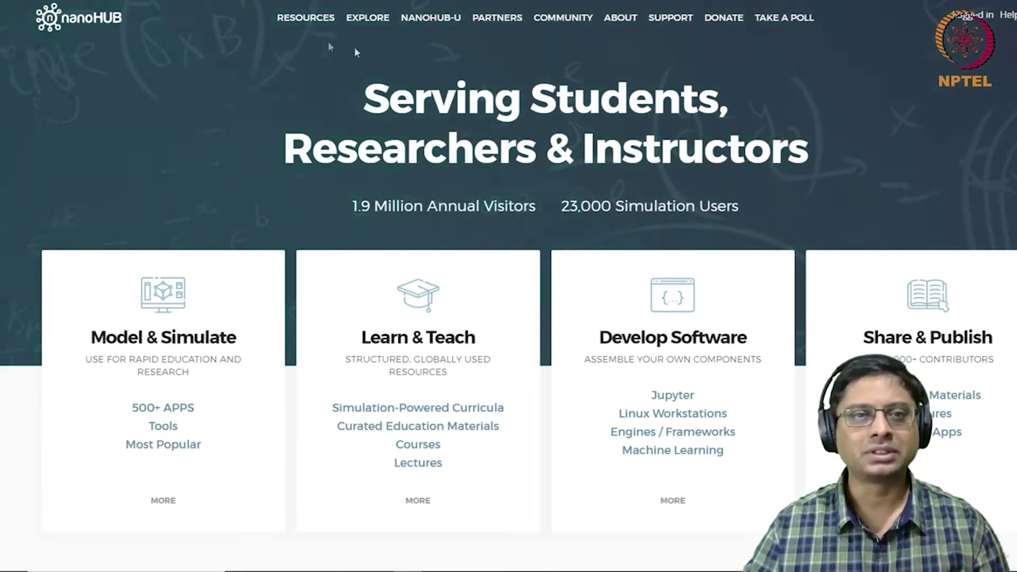
Open the Tools resources catalogue and select MOSCap from the full list of tools
{"action": "mouse_move", "coordinate": [303, 20]}
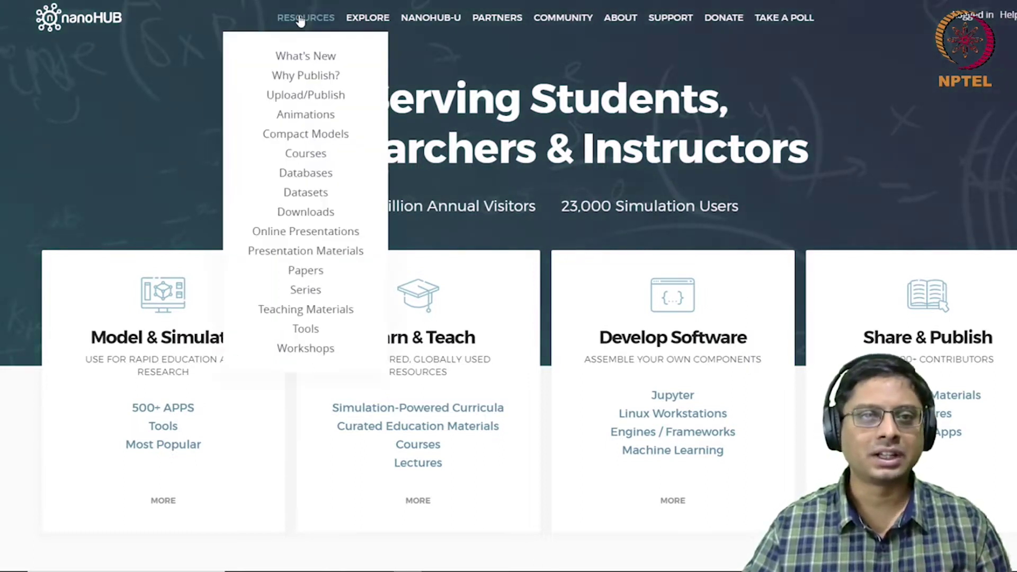
{"action": "left_click", "coordinate": [306, 332]}
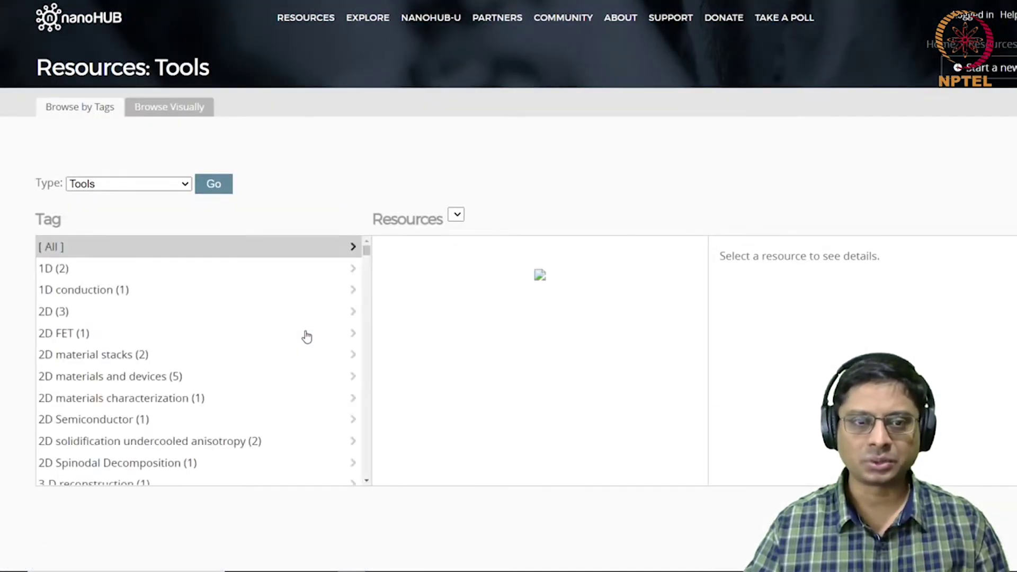
{"action": "scroll", "coordinate": [500, 363], "scroll_direction": "down", "scroll_amount": 5}
{"action": "scroll", "coordinate": [501, 363], "scroll_direction": "down", "scroll_amount": 3}
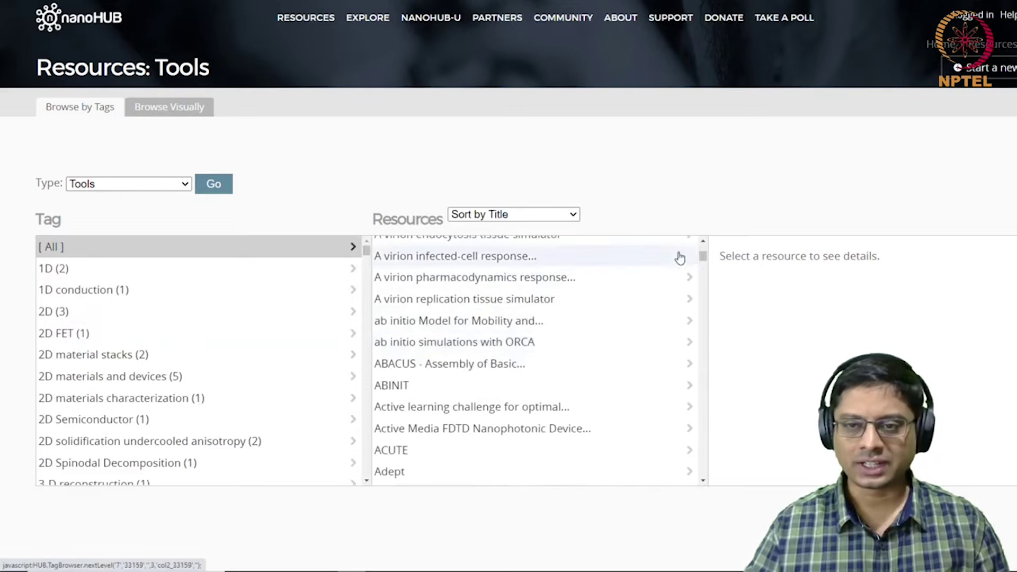
{"action": "left_click_drag", "start_coordinate": [702, 256], "coordinate": [715, 364]}
{"action": "scroll", "coordinate": [586, 391], "scroll_direction": "down", "scroll_amount": 5}
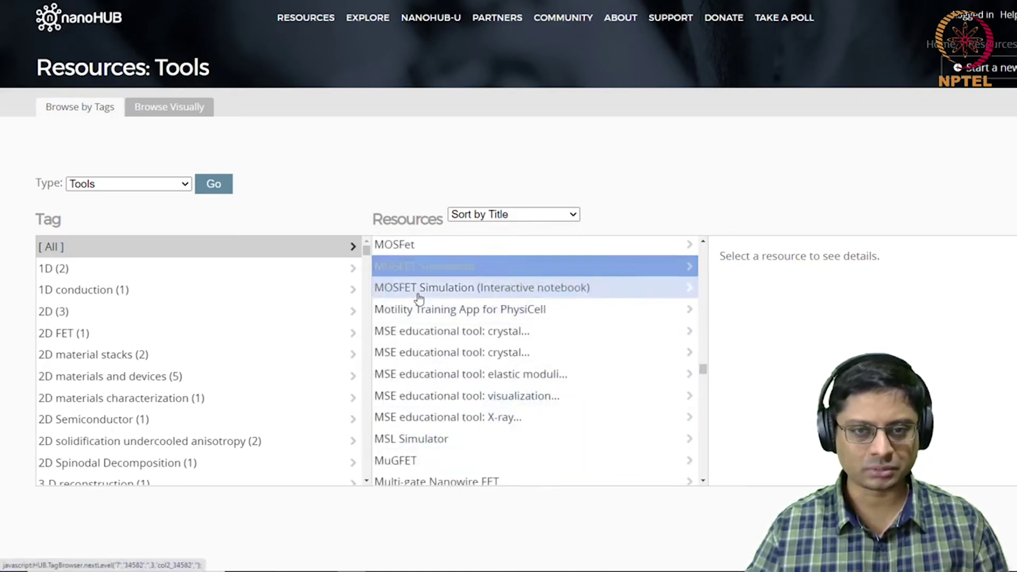
{"action": "scroll", "coordinate": [400, 289], "scroll_direction": "up", "scroll_amount": 1}
{"action": "left_click", "coordinate": [403, 280]}
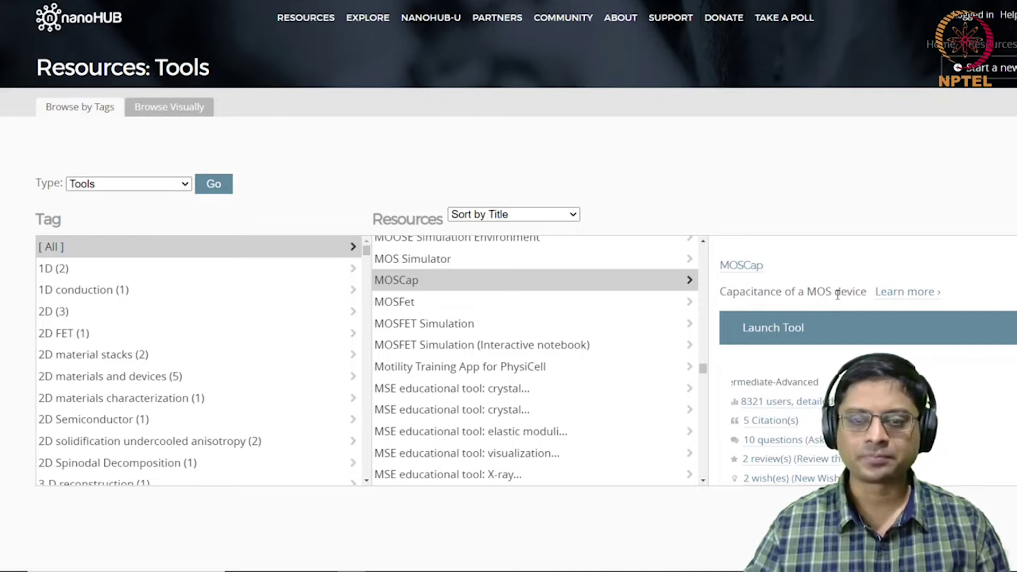
Launch the MOSCap tool and choose the Single Gate model for the device
{"action": "left_click", "coordinate": [781, 328]}
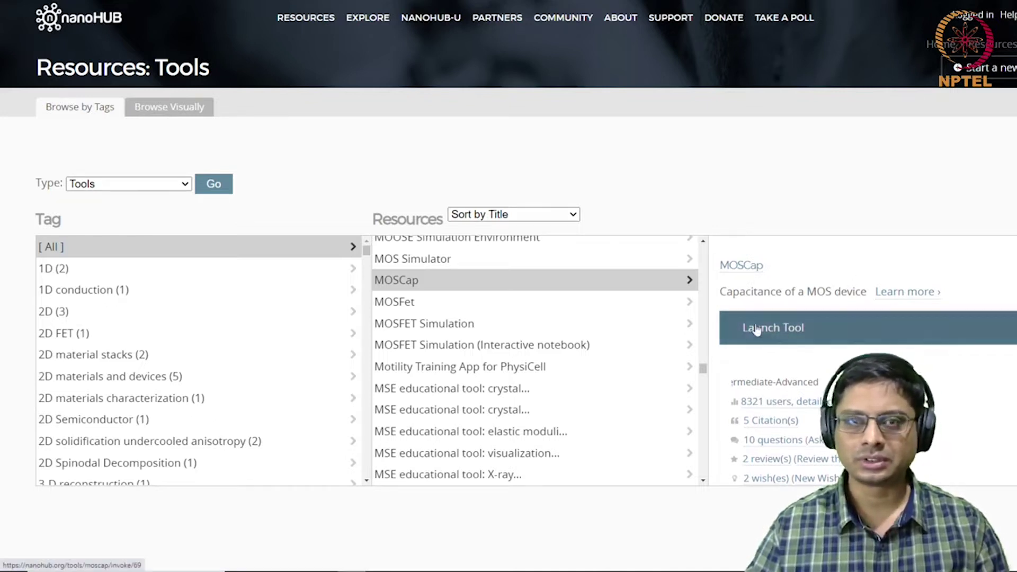
{"action": "left_click", "coordinate": [788, 329]}
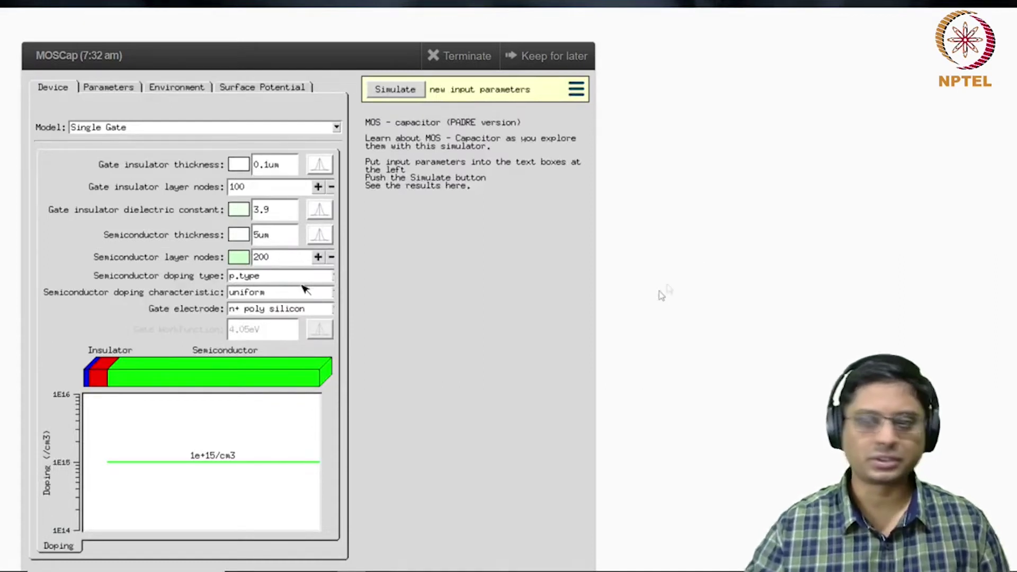
{"action": "scroll", "coordinate": [665, 273], "scroll_direction": "down", "scroll_amount": 2}
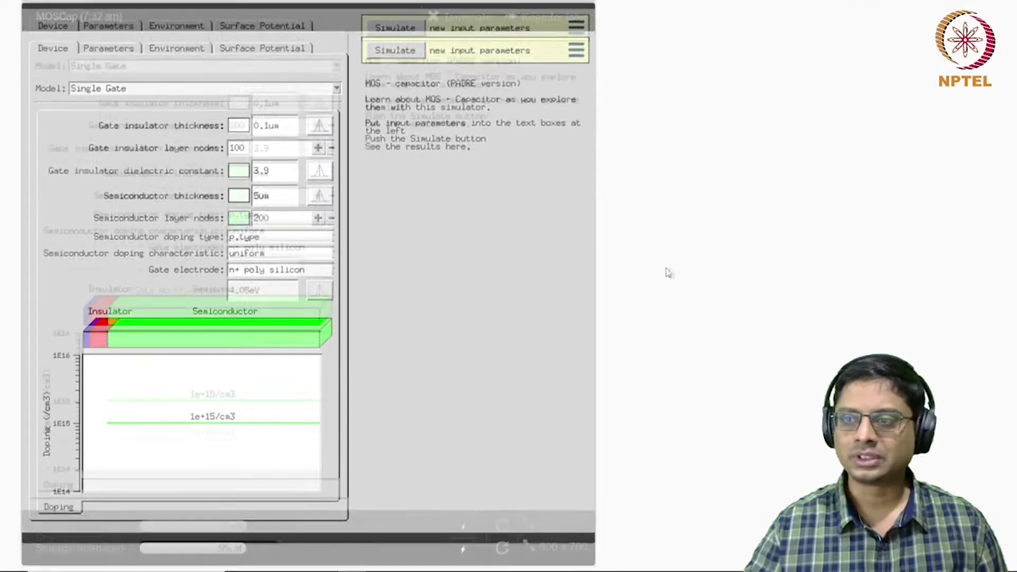
{"action": "scroll", "coordinate": [683, 273], "scroll_direction": "up", "scroll_amount": 2}
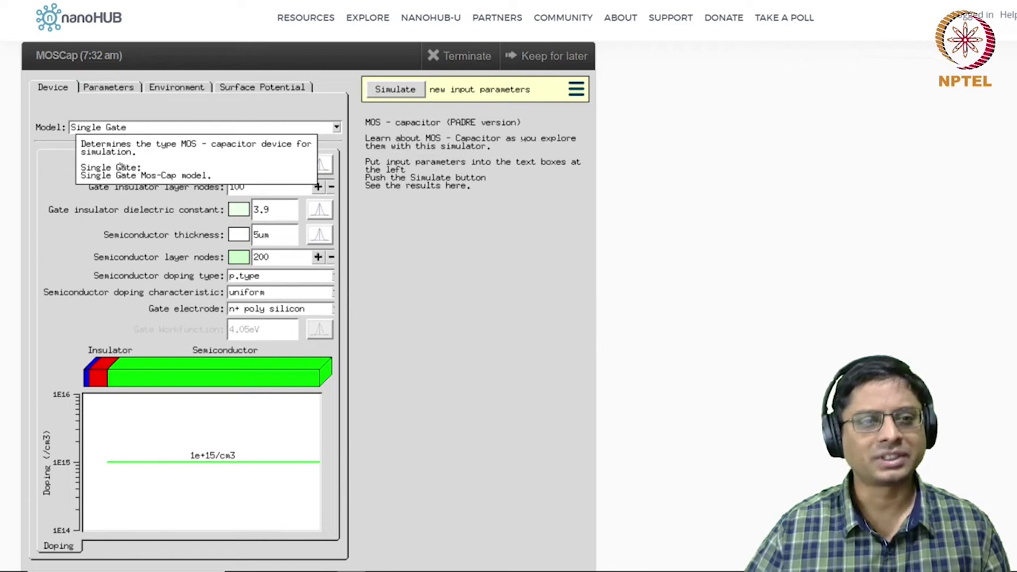
{"action": "left_click", "coordinate": [143, 131]}
{"action": "left_click", "coordinate": [94, 196]}
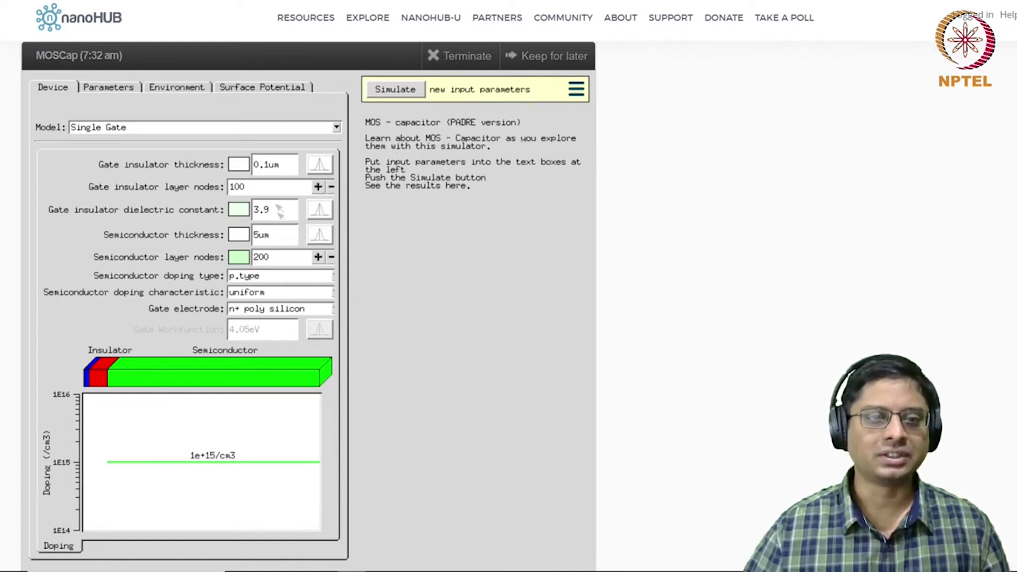
Try a semiconductor doping of 1e+16/cm3 in the doping plot and restore it to 1e+15/cm3
{"action": "left_click", "coordinate": [212, 458]}
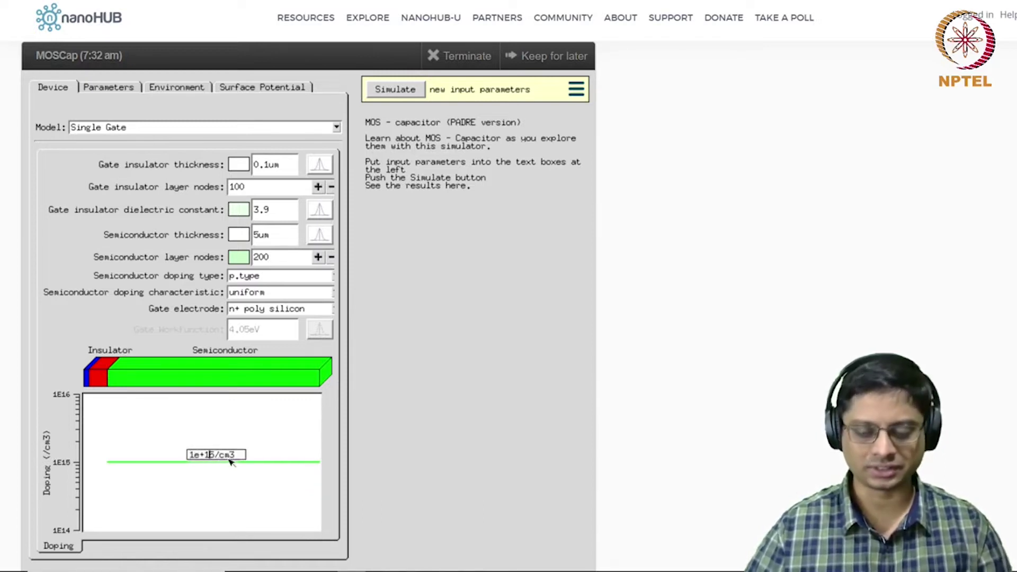
{"action": "key", "text": "BackSpace"}
{"action": "type", "text": "6"}
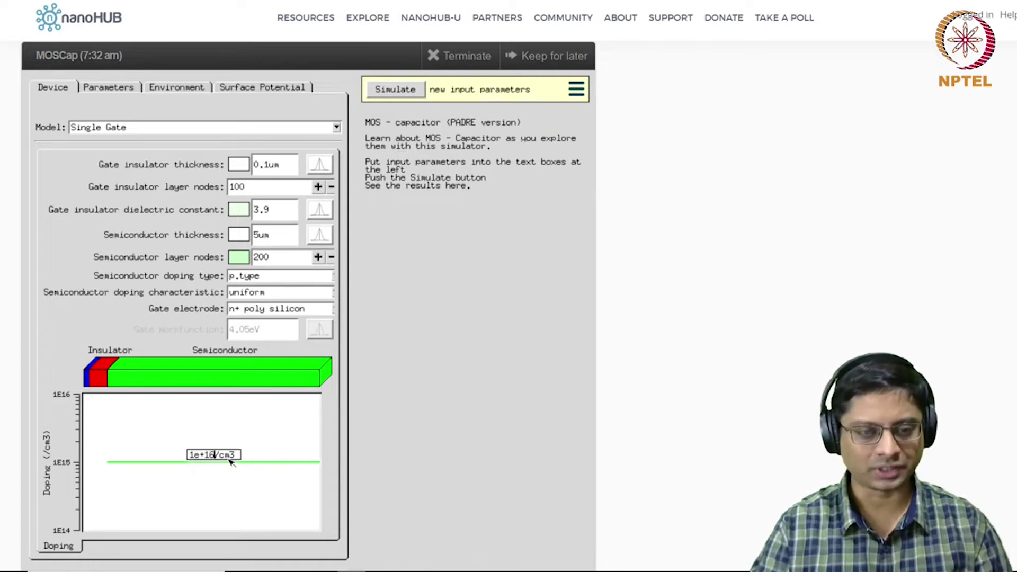
{"action": "key", "text": "BackSpace"}
{"action": "type", "text": "5"}
{"action": "key", "text": "Return"}
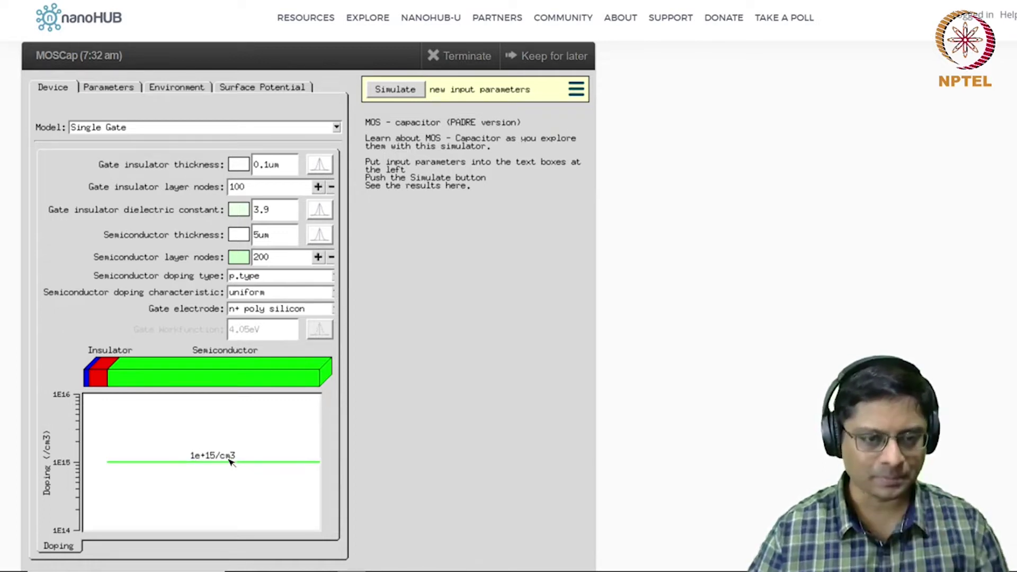
Review the gate insulator thickness, the semiconductor thickness and the available doping characteristic options
{"action": "left_click", "coordinate": [283, 166]}
{"action": "left_click", "coordinate": [287, 168]}
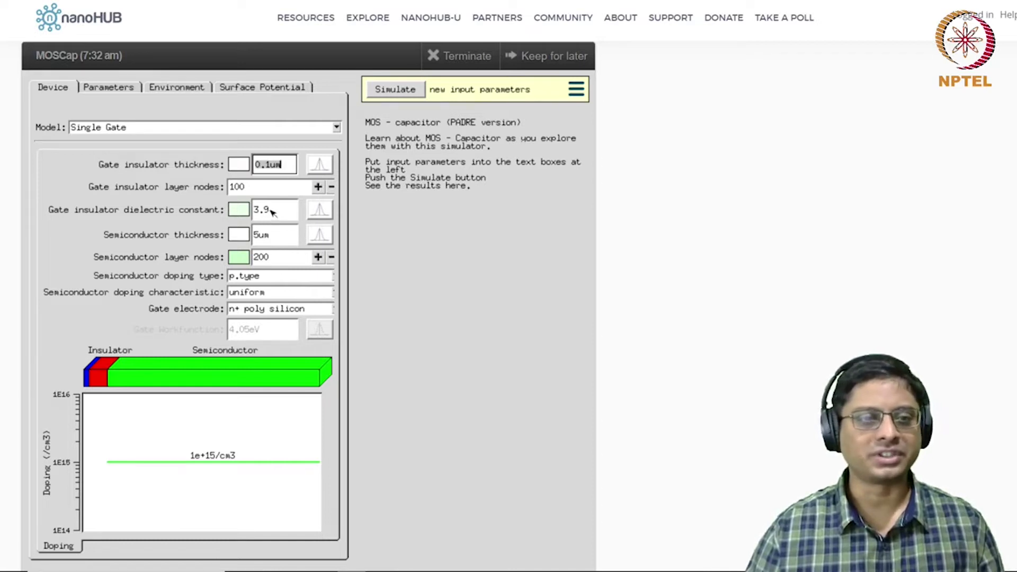
{"action": "left_click", "coordinate": [274, 239]}
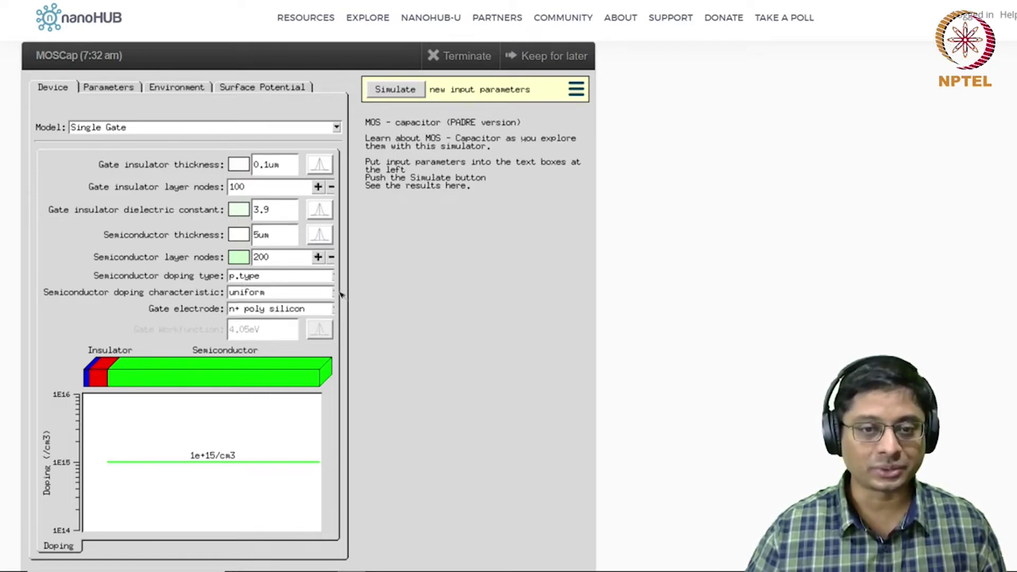
{"action": "left_click", "coordinate": [312, 293]}
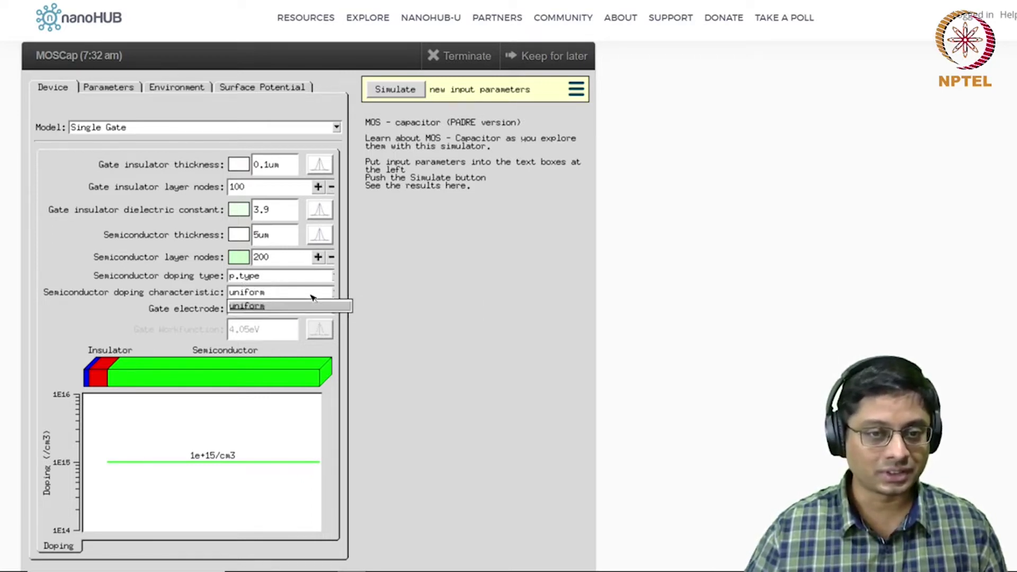
{"action": "left_click", "coordinate": [269, 316]}
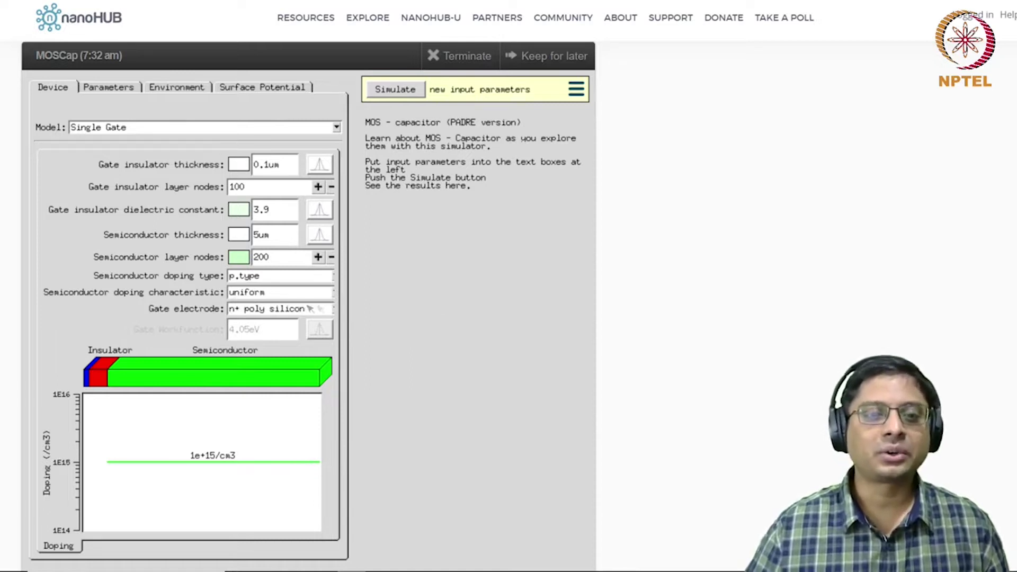
Set the gate electrode material to aluminum
{"action": "left_click", "coordinate": [334, 309]}
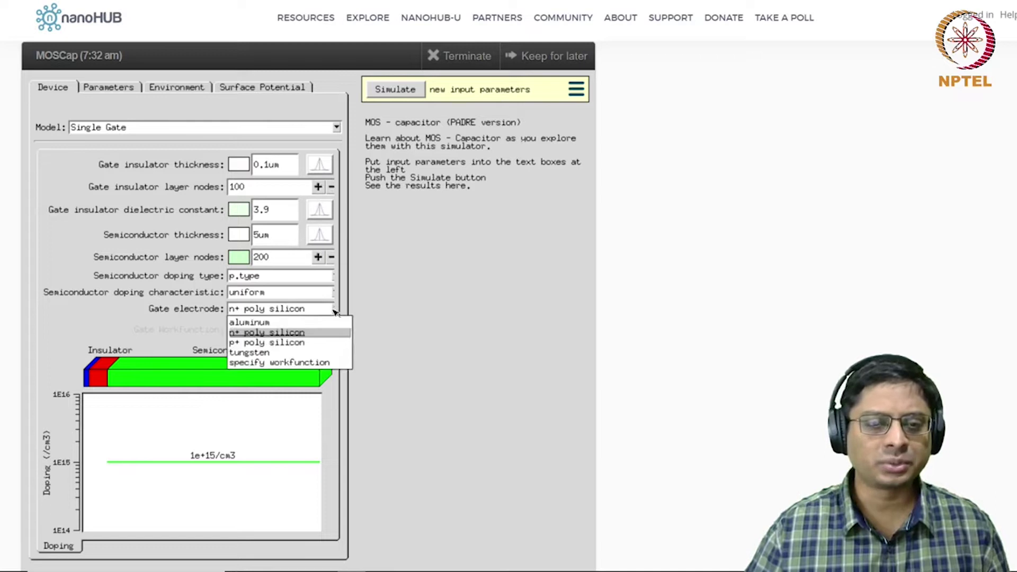
{"action": "left_click", "coordinate": [259, 323]}
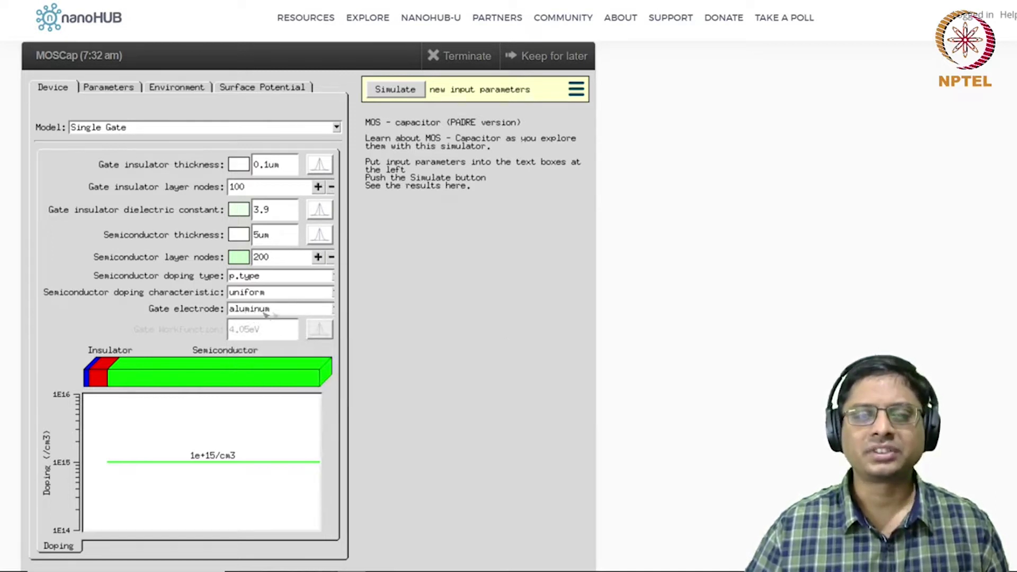
{"action": "left_click", "coordinate": [281, 311]}
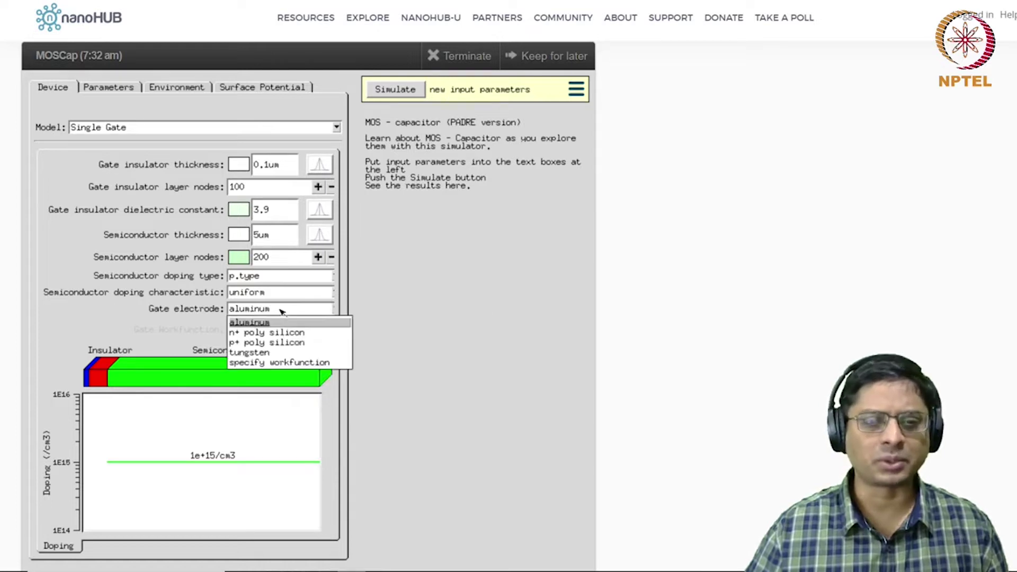
{"action": "left_click", "coordinate": [281, 312]}
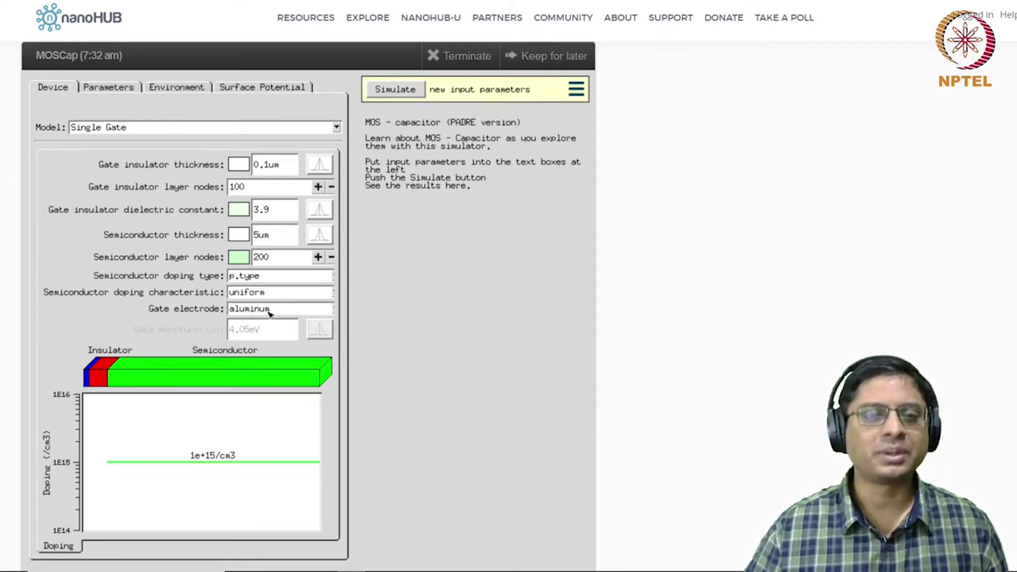
Review the insulator charge parameters, the environment's voltage sweep settings and the surface potential settings, and return to the device settings
{"action": "left_click", "coordinate": [109, 88]}
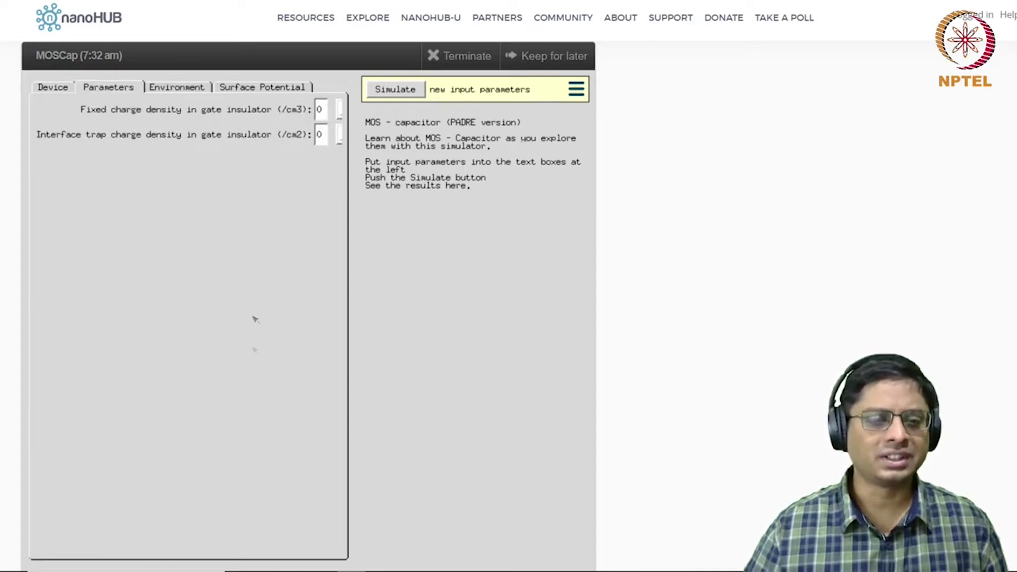
{"action": "left_click", "coordinate": [179, 89]}
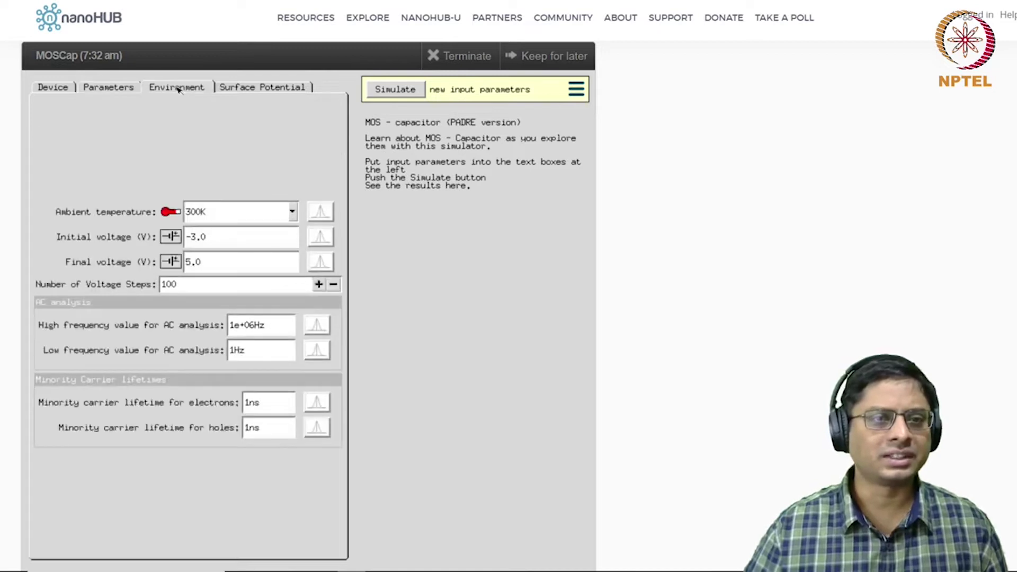
{"action": "triple_click", "coordinate": [220, 241]}
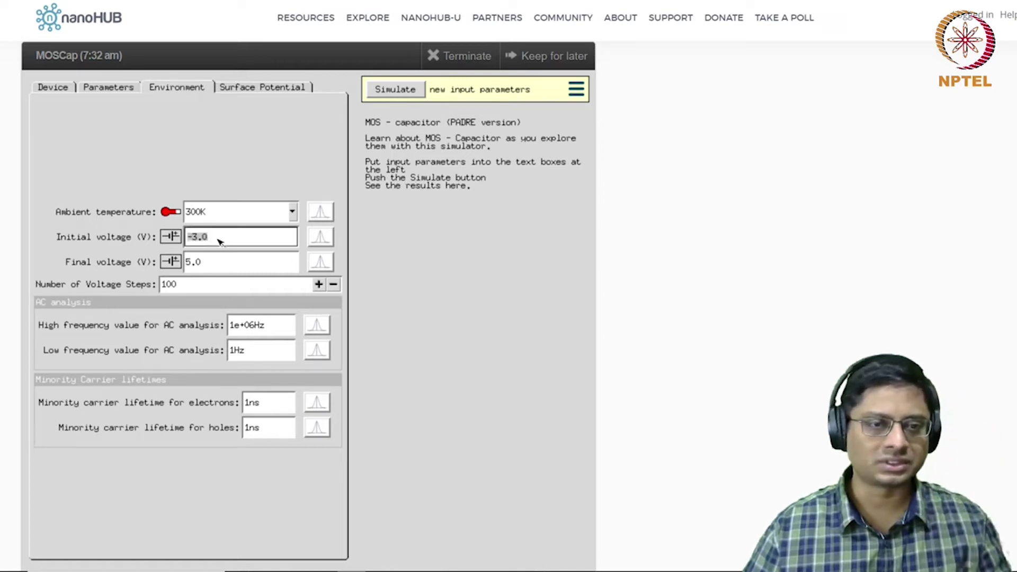
{"action": "left_click", "coordinate": [220, 269]}
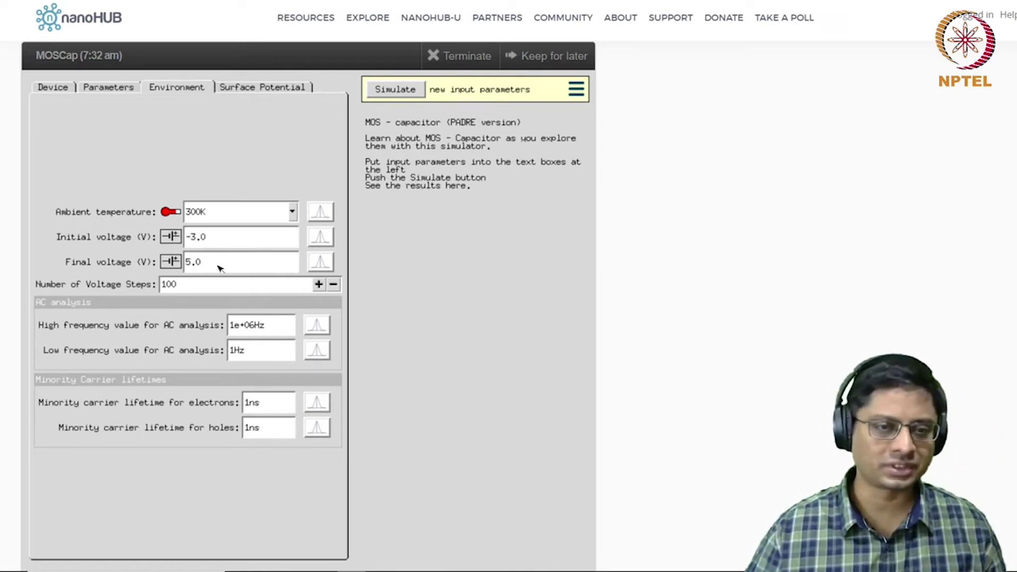
{"action": "left_click", "coordinate": [182, 288]}
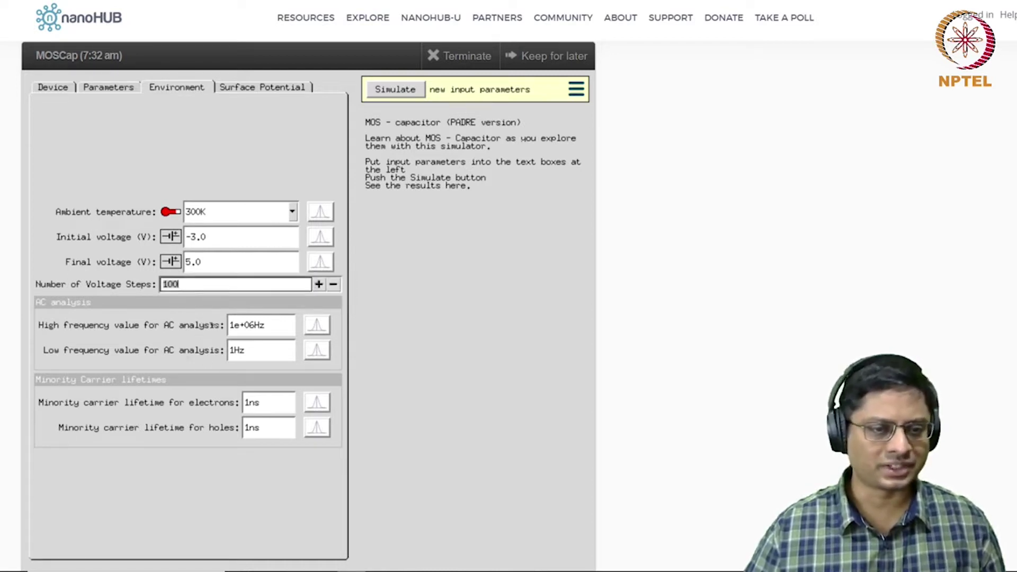
{"action": "left_click", "coordinate": [257, 88]}
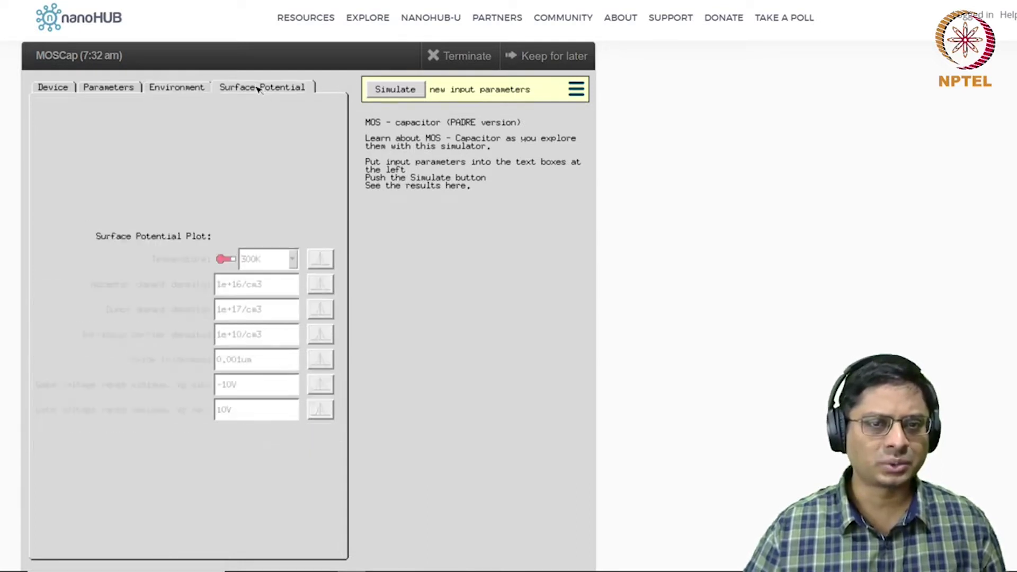
{"action": "left_click", "coordinate": [53, 87]}
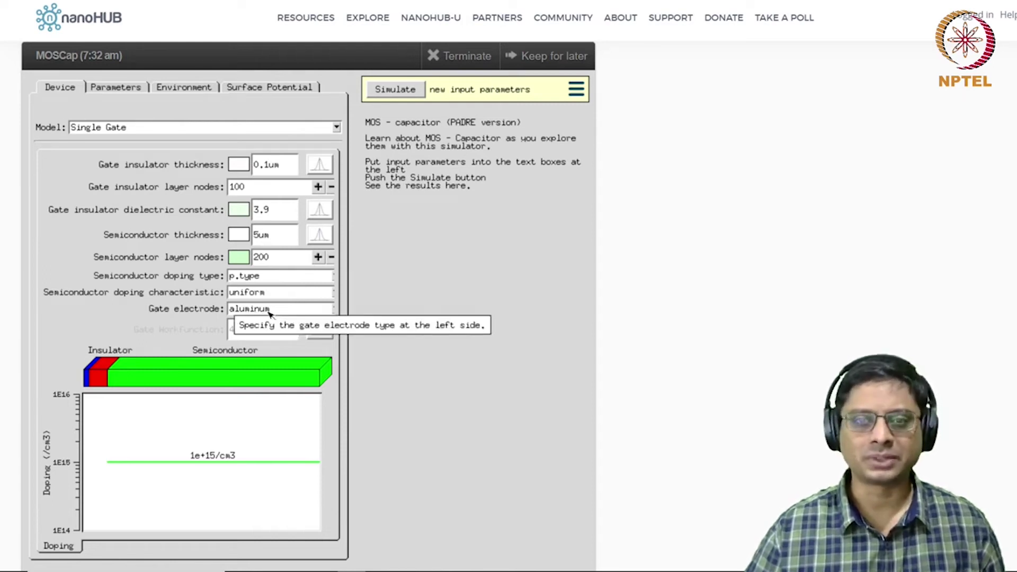
Run the MOS capacitor simulation with the current input parameters
{"action": "left_click", "coordinate": [395, 89]}
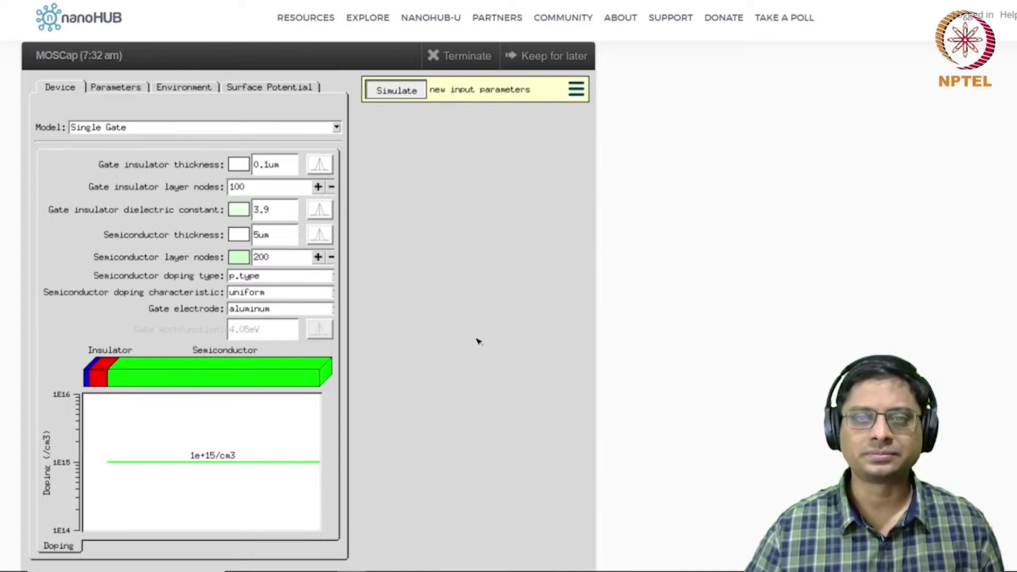
{"action": "left_click", "coordinate": [920, 5]}
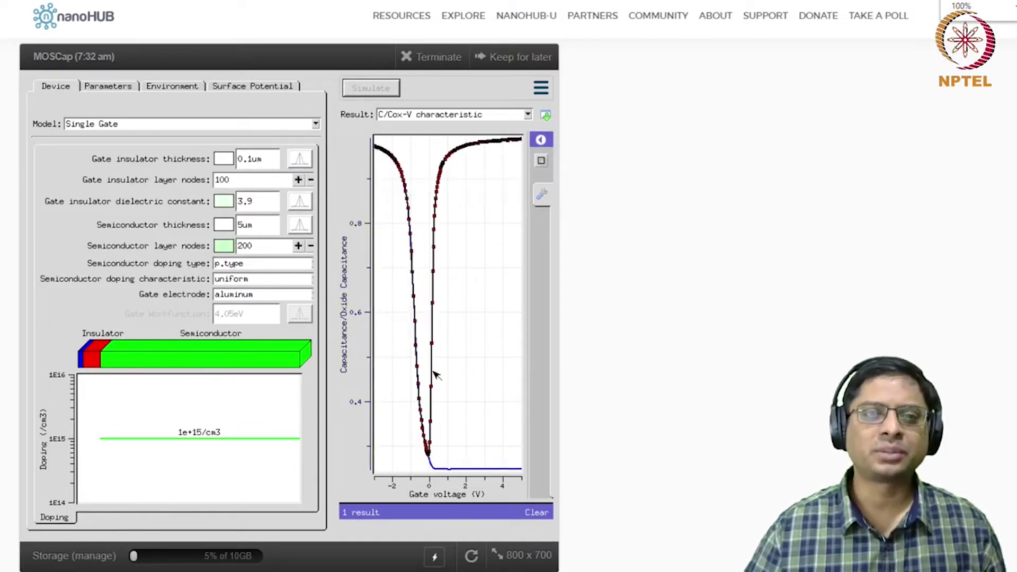
Examine the Surface Potential vs Gate bias plot and the Energy band diagram (at VG = 0) in the simulation results
{"action": "left_click", "coordinate": [439, 116]}
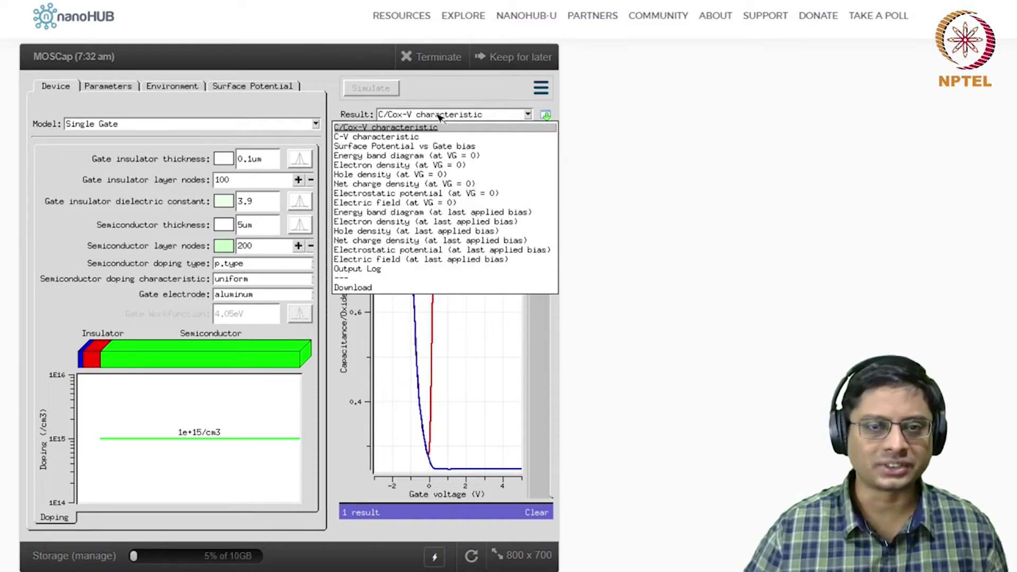
{"action": "left_click", "coordinate": [369, 147]}
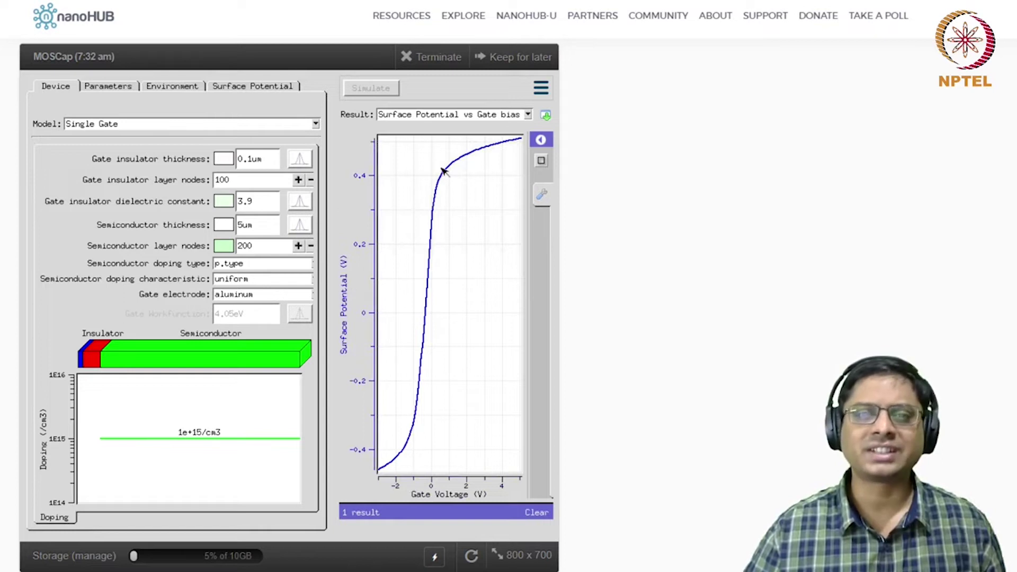
{"action": "mouse_move", "coordinate": [503, 142]}
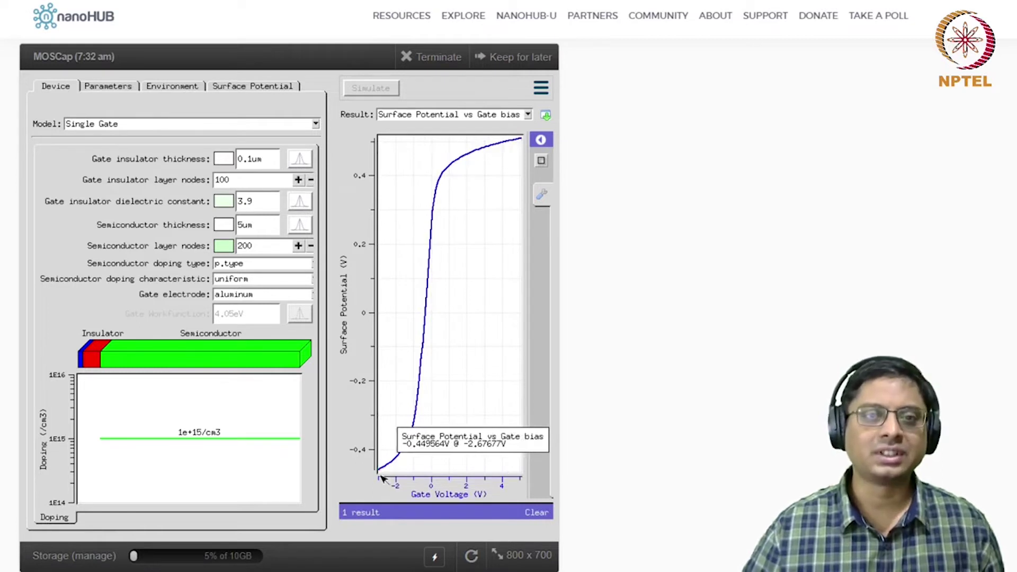
{"action": "left_click", "coordinate": [427, 113]}
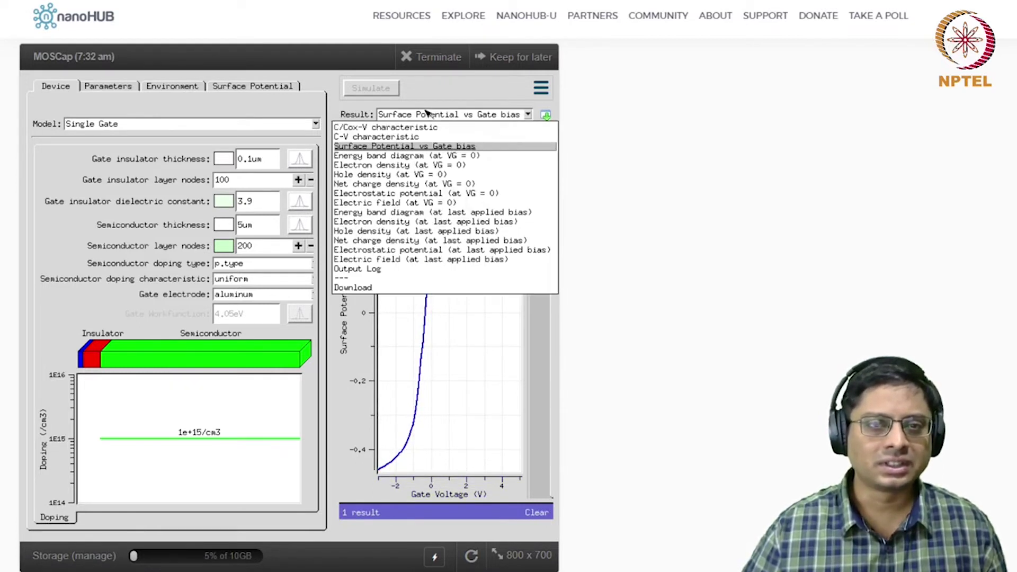
{"action": "left_click", "coordinate": [419, 156]}
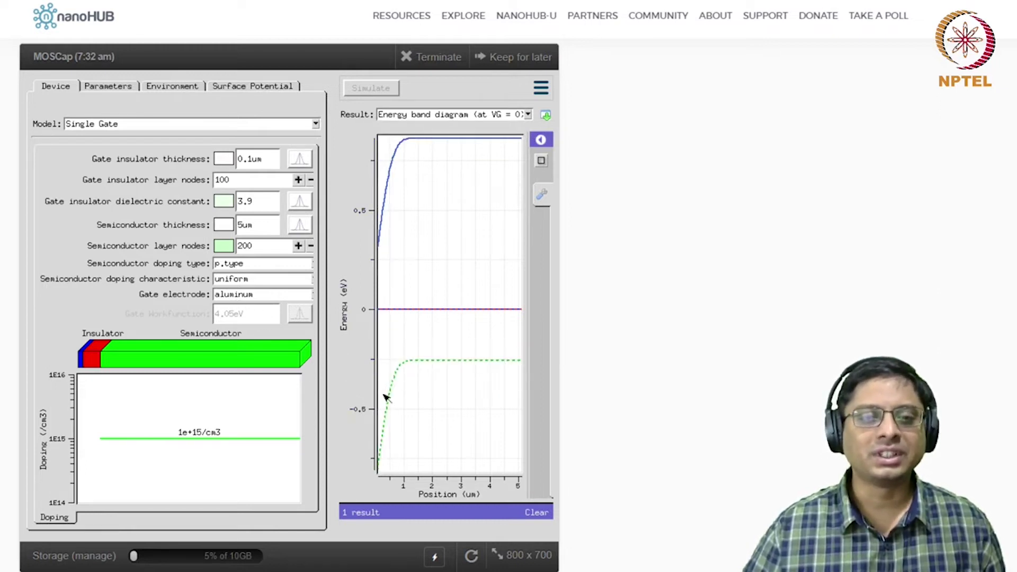
Read the valence band potential along its curve in the energy band diagram at VG = 0
{"action": "mouse_move", "coordinate": [394, 359]}
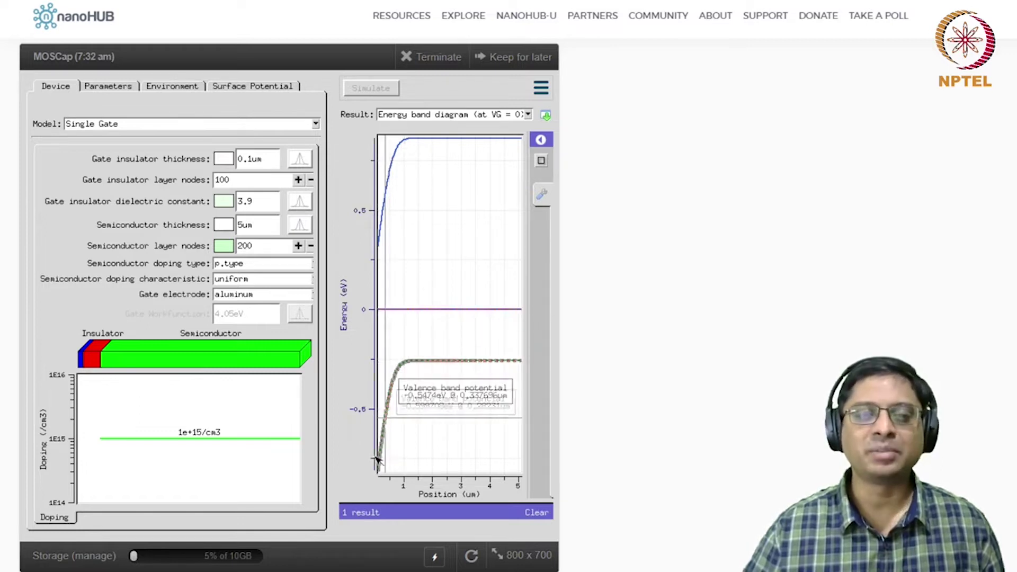
{"action": "mouse_move", "coordinate": [392, 397]}
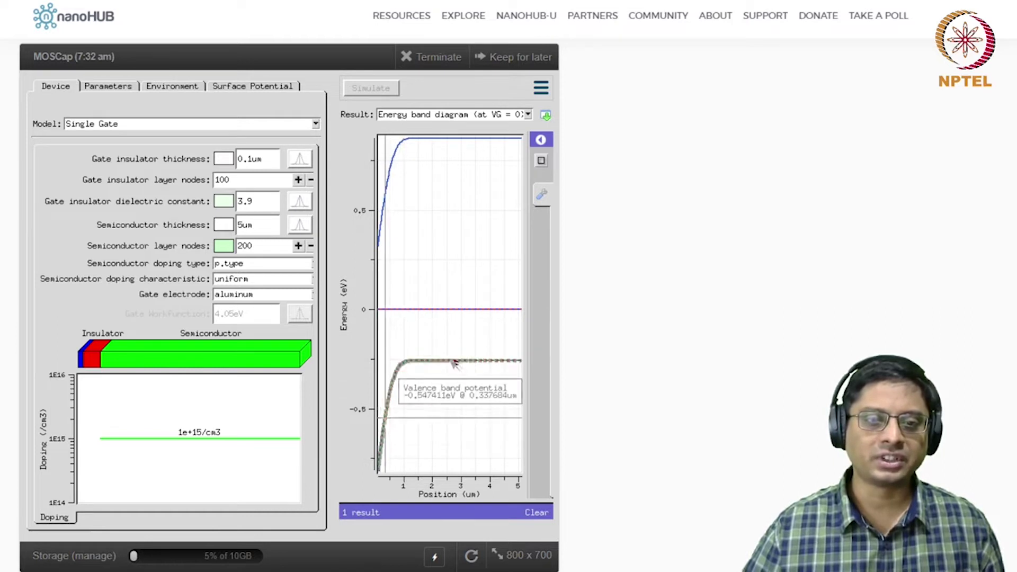
{"action": "mouse_move", "coordinate": [392, 318]}
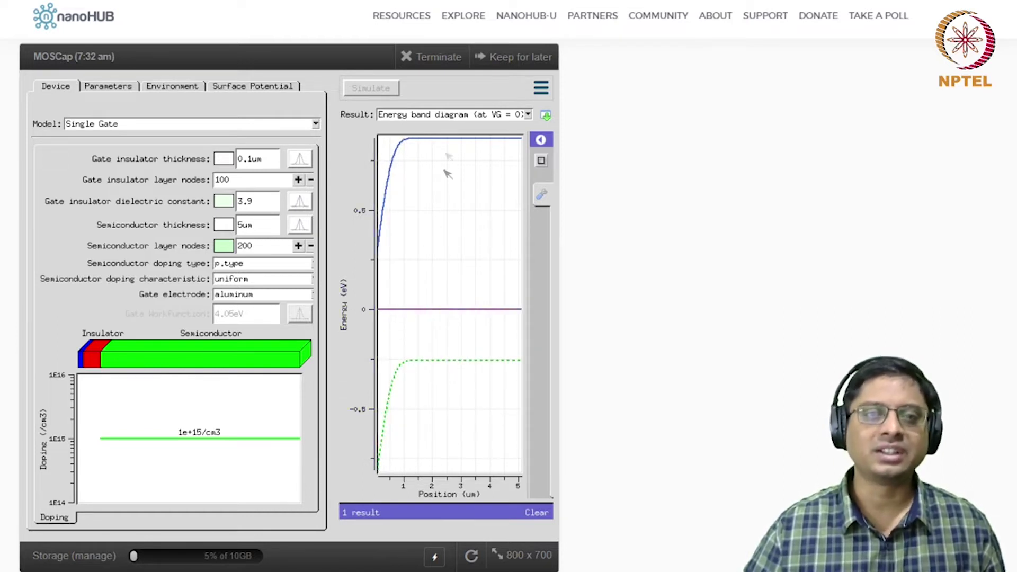
Show the electric field at VG = 0, shift and narrow its position range around the insulator, and inspect the field at the interface
{"action": "left_click", "coordinate": [448, 115]}
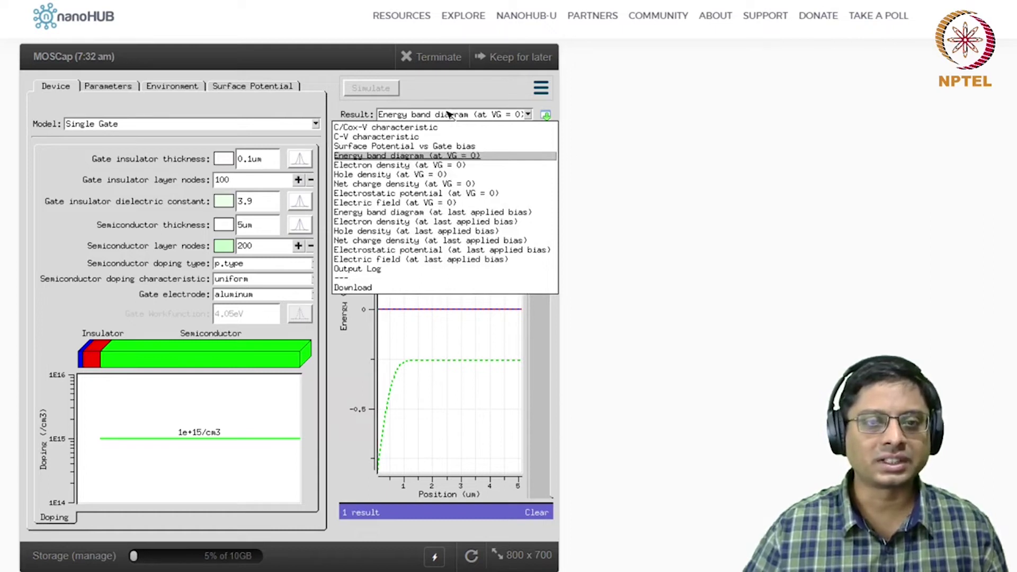
{"action": "left_click", "coordinate": [408, 203]}
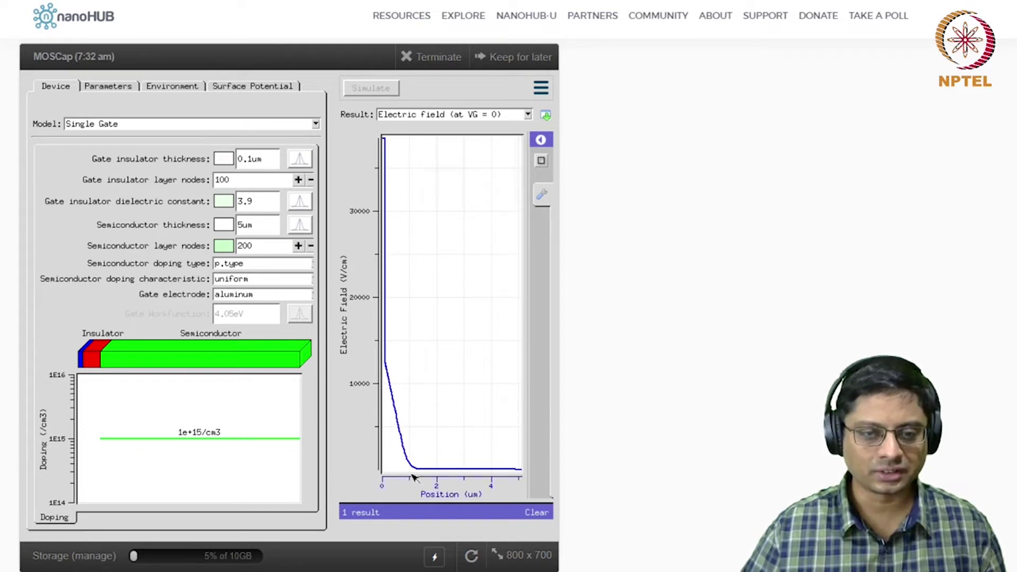
{"action": "left_click_drag", "start_coordinate": [432, 477], "coordinate": [461, 478]}
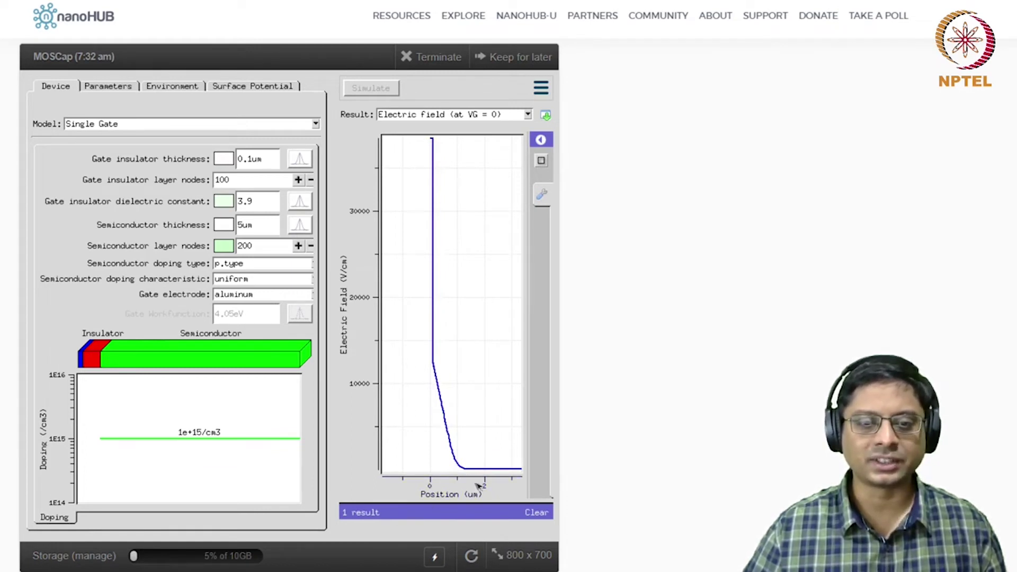
{"action": "left_click_drag", "start_coordinate": [422, 136], "coordinate": [480, 475]}
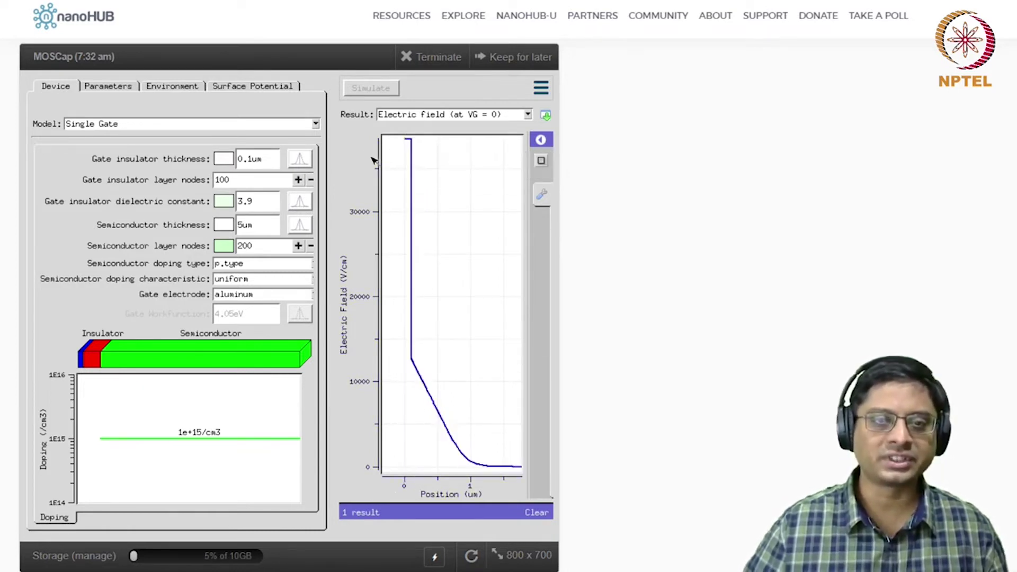
{"action": "mouse_move", "coordinate": [413, 149]}
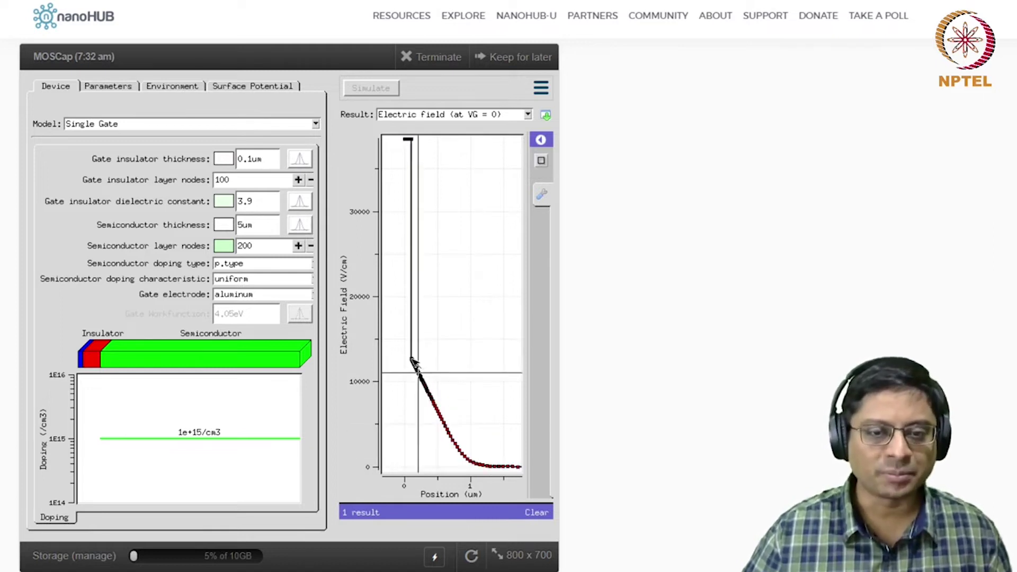
{"action": "mouse_move", "coordinate": [413, 362]}
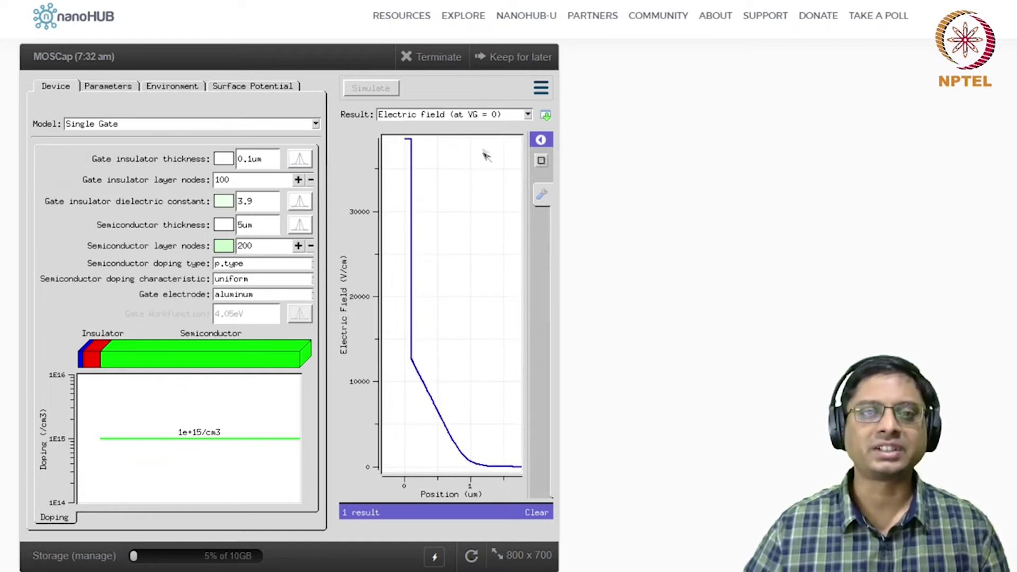
Examine the hole density and the electron density plots at the last applied bias
{"action": "left_click", "coordinate": [462, 117]}
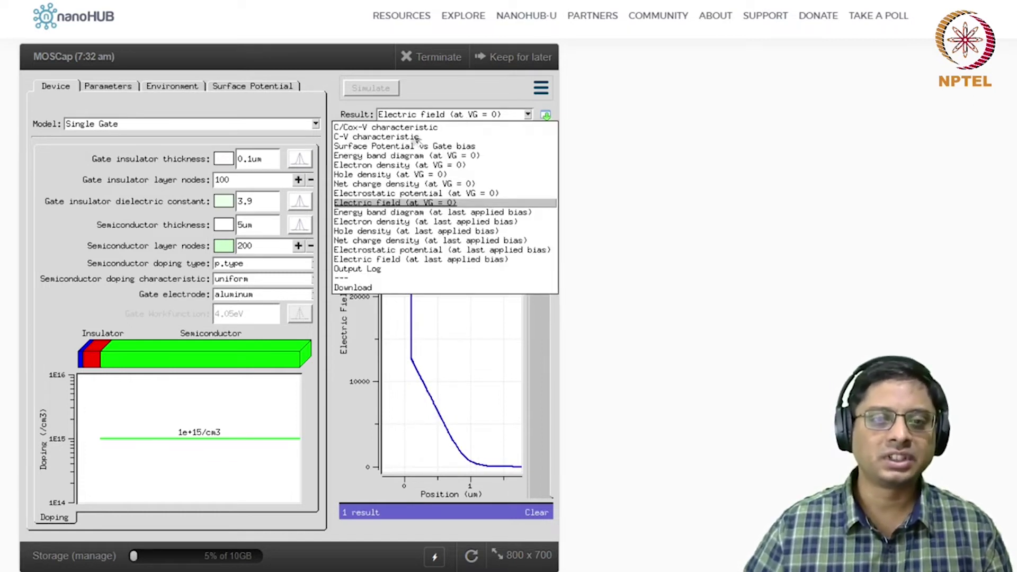
{"action": "left_click", "coordinate": [382, 232]}
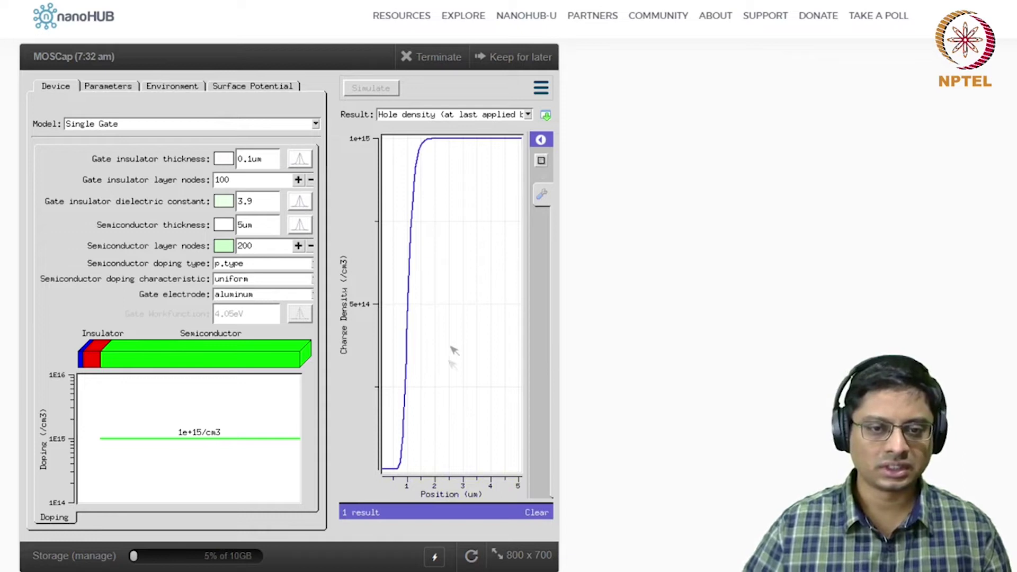
{"action": "mouse_move", "coordinate": [385, 472]}
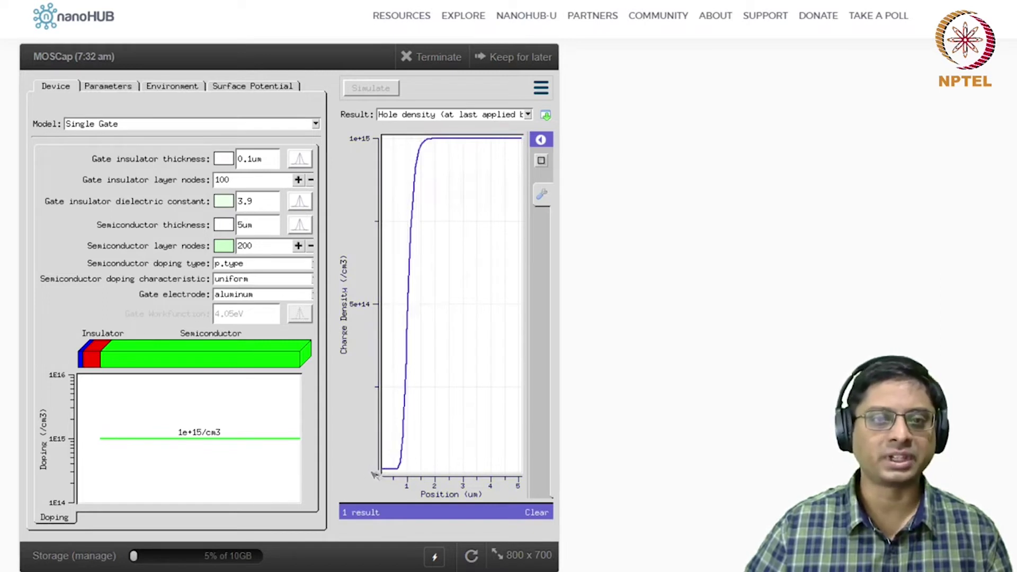
{"action": "left_click", "coordinate": [436, 116]}
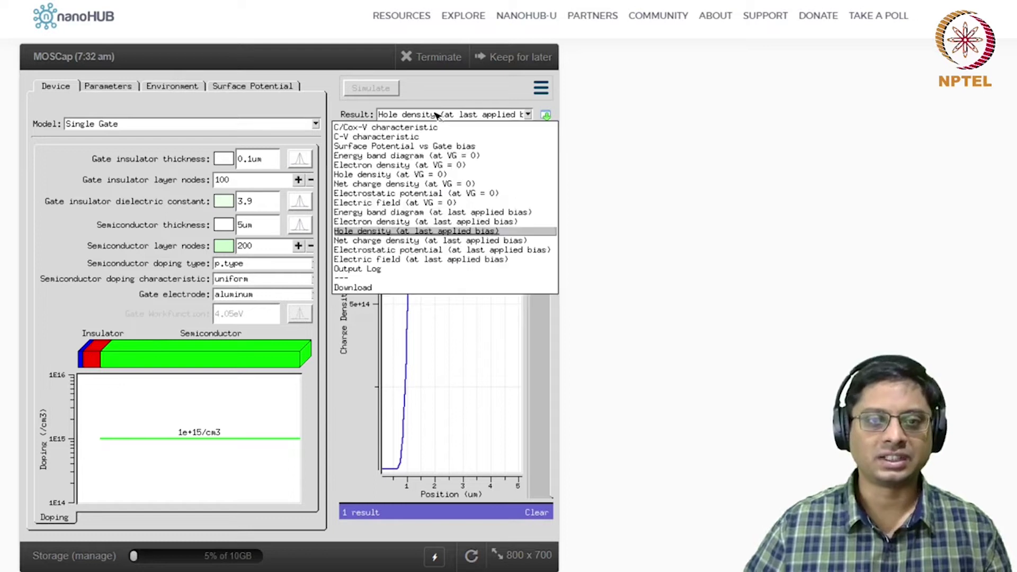
{"action": "left_click", "coordinate": [390, 222]}
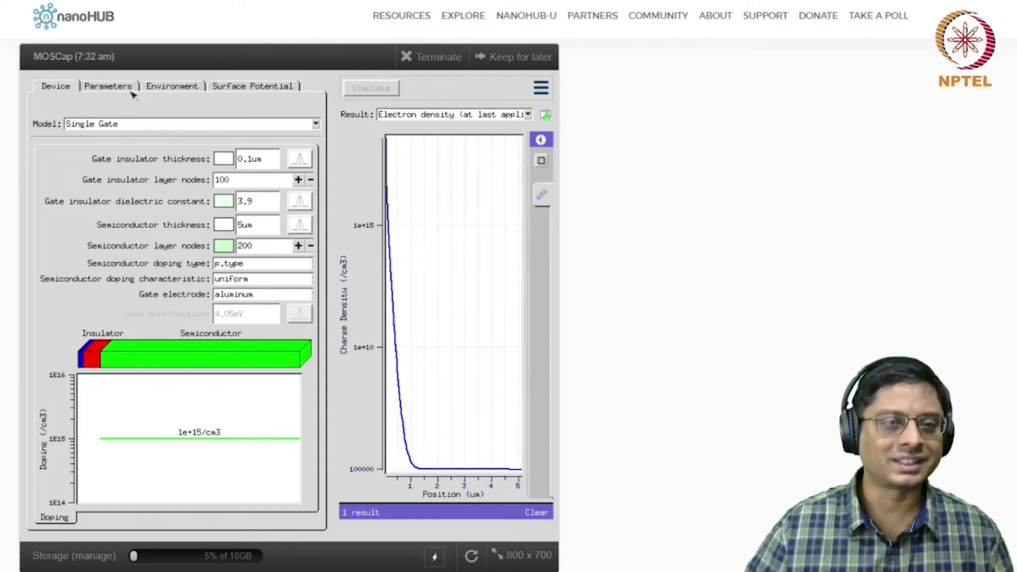
Check the voltage sweep range in the environment settings and compare the hole and electron densities at the last applied bias
{"action": "left_click", "coordinate": [177, 87]}
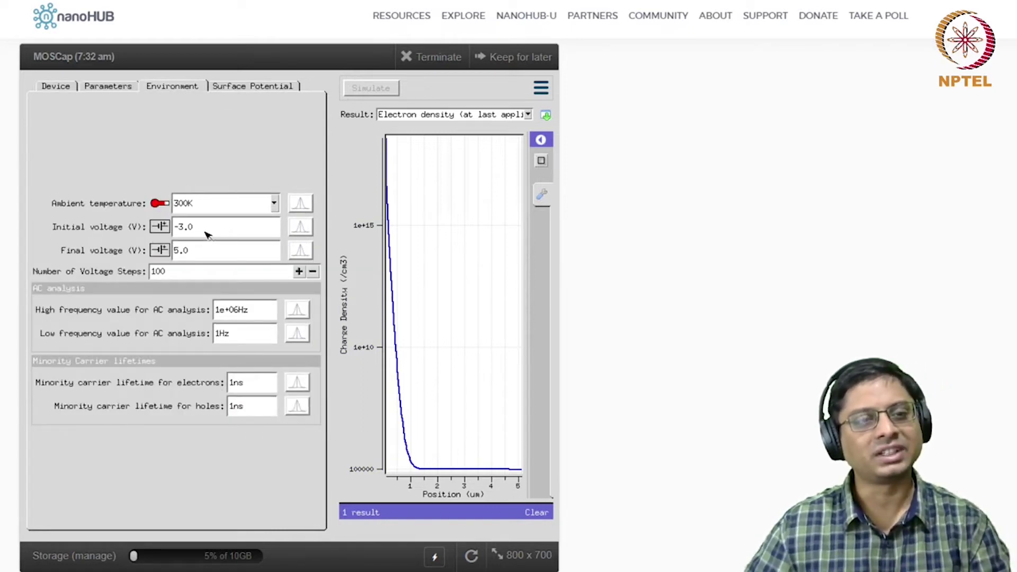
{"action": "left_click", "coordinate": [446, 116]}
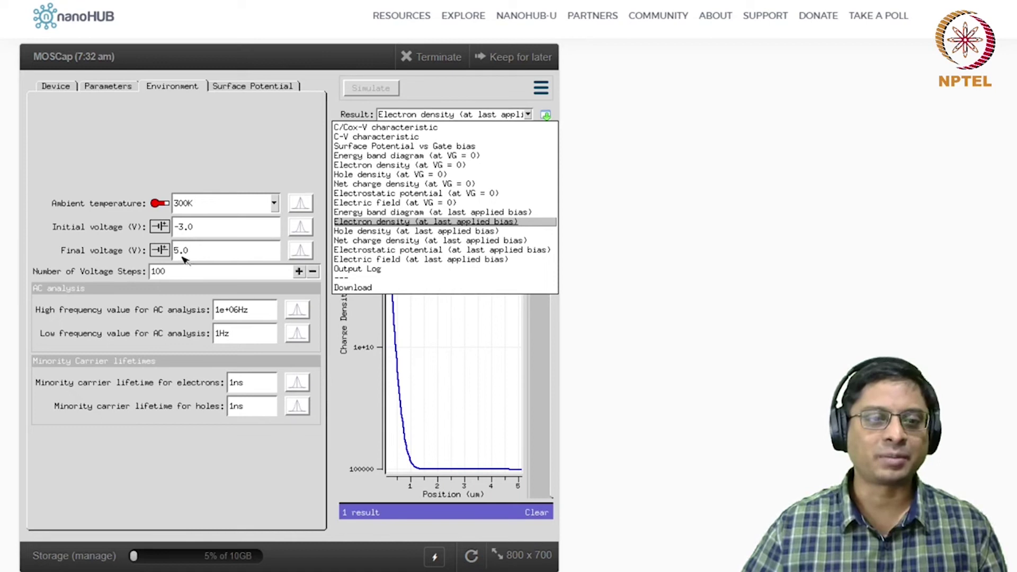
{"action": "left_click", "coordinate": [436, 231]}
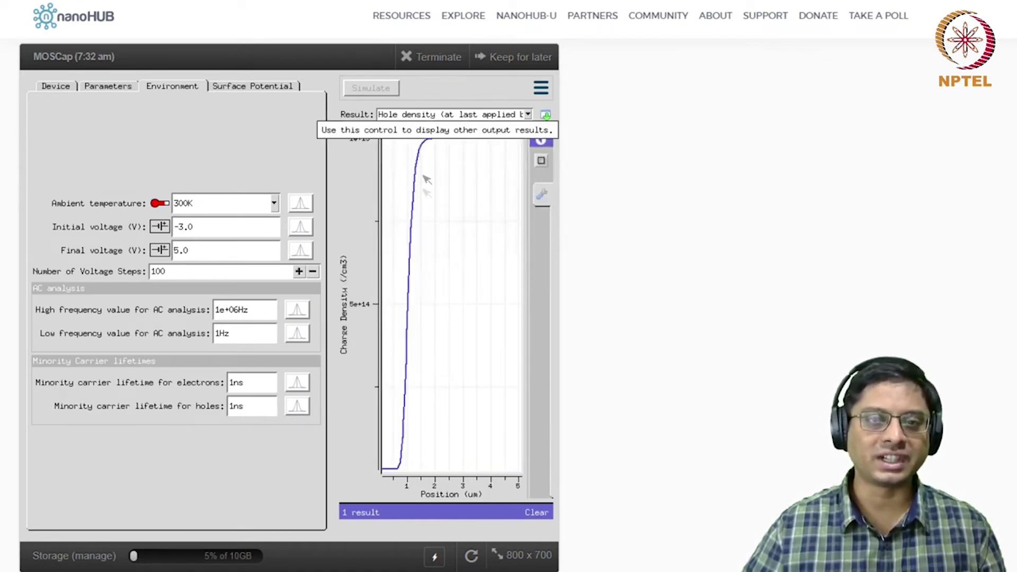
{"action": "mouse_move", "coordinate": [398, 470]}
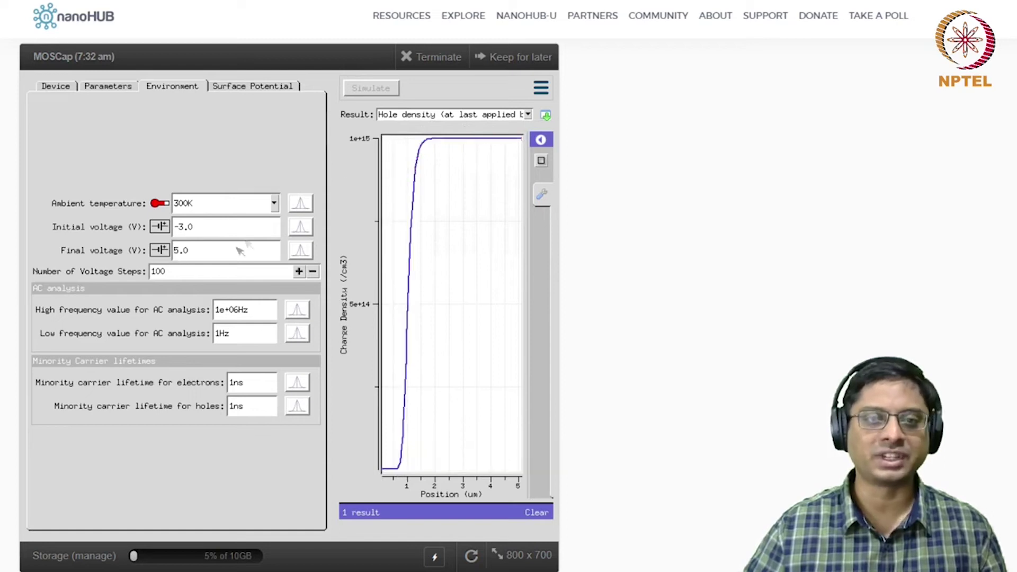
{"action": "left_click", "coordinate": [447, 116]}
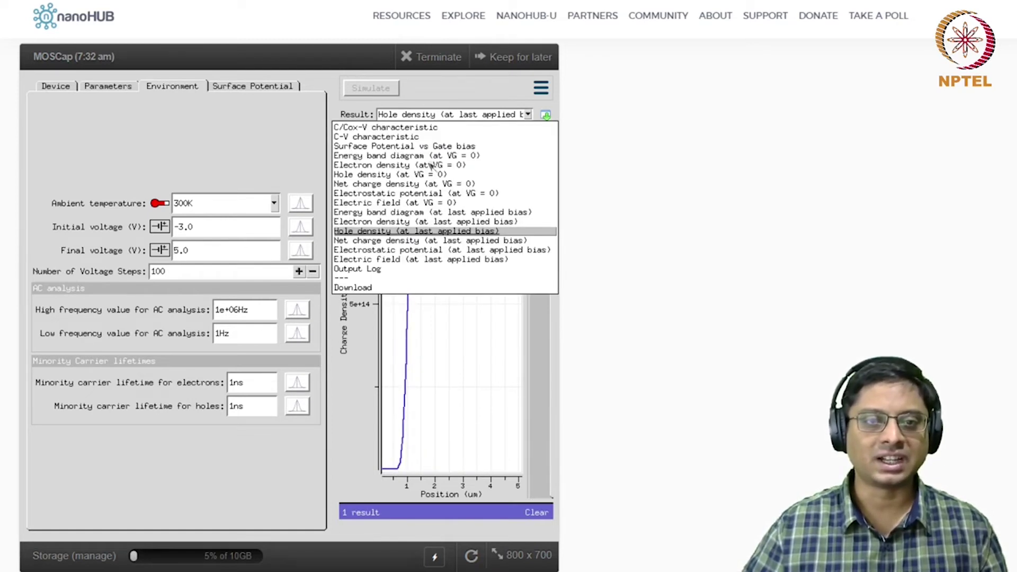
{"action": "left_click", "coordinate": [411, 222]}
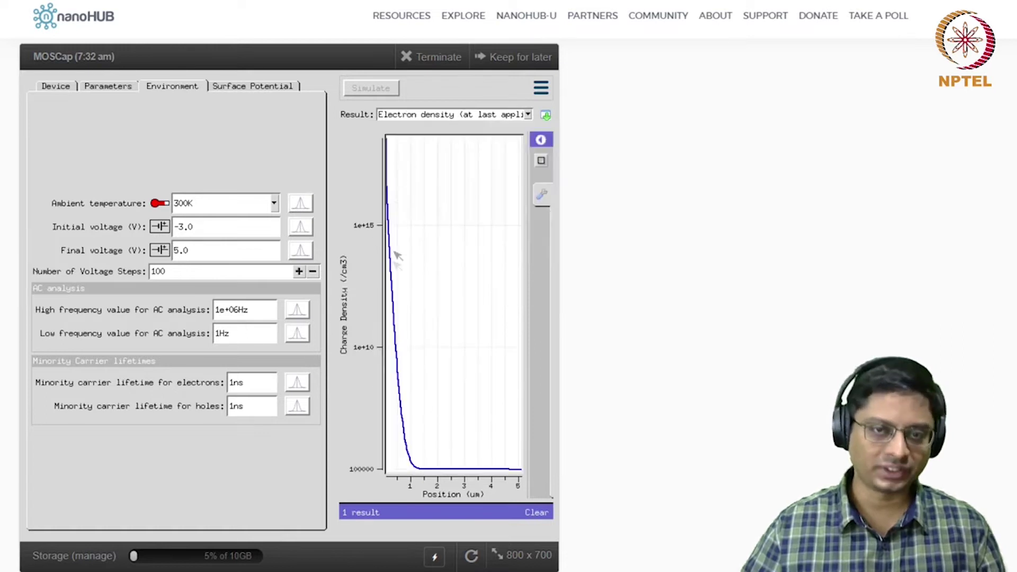
{"action": "mouse_move", "coordinate": [379, 229]}
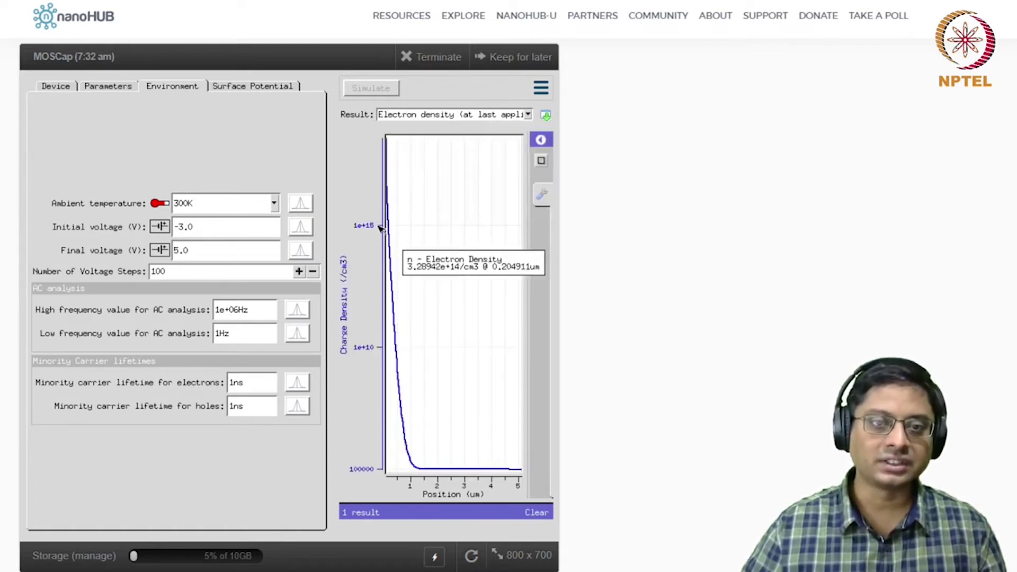
{"action": "mouse_move", "coordinate": [387, 142]}
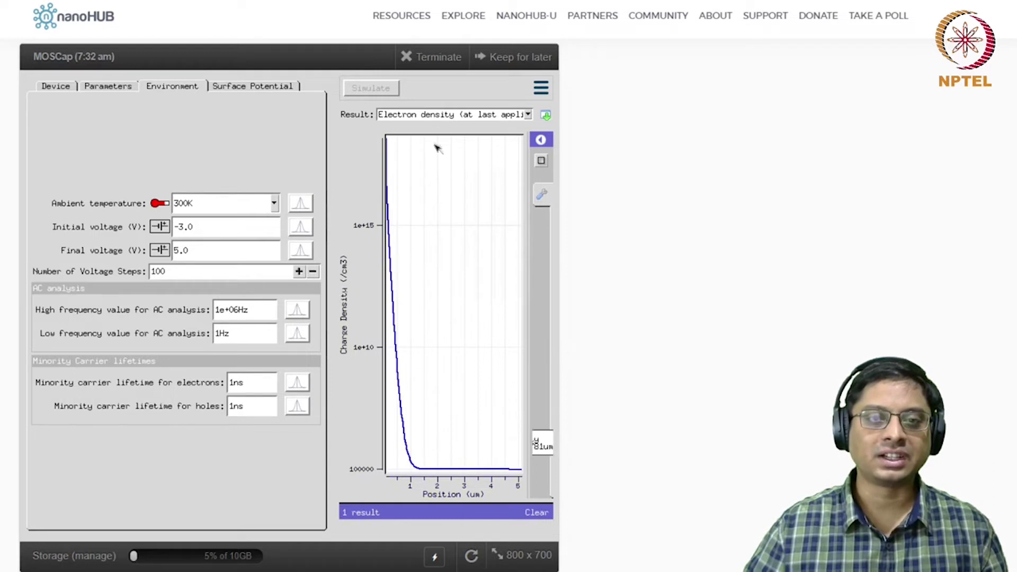
Examine the net charge density and the electric field at the last applied bias, reading the field values inside the insulator
{"action": "left_click", "coordinate": [434, 116]}
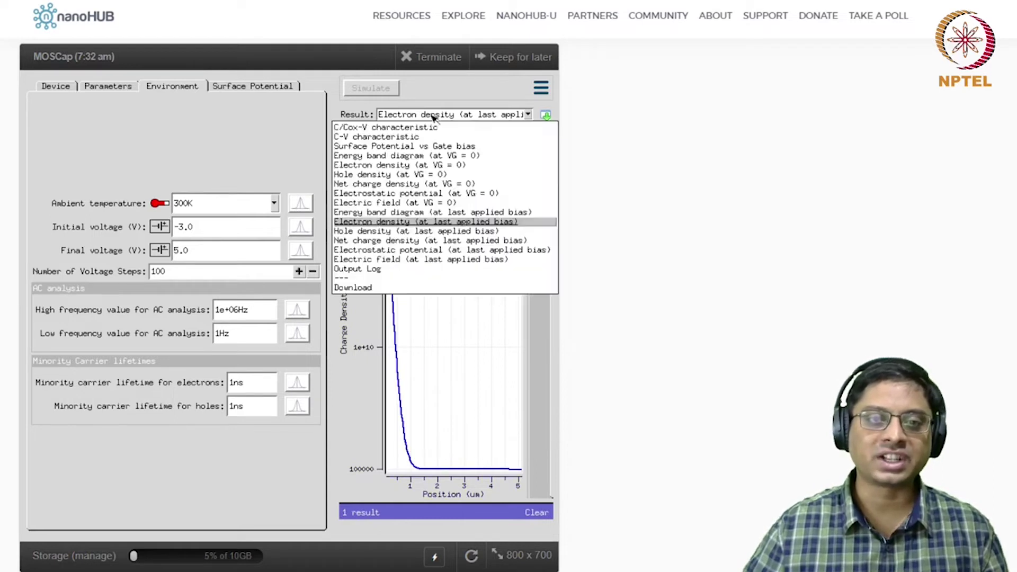
{"action": "left_click", "coordinate": [386, 241]}
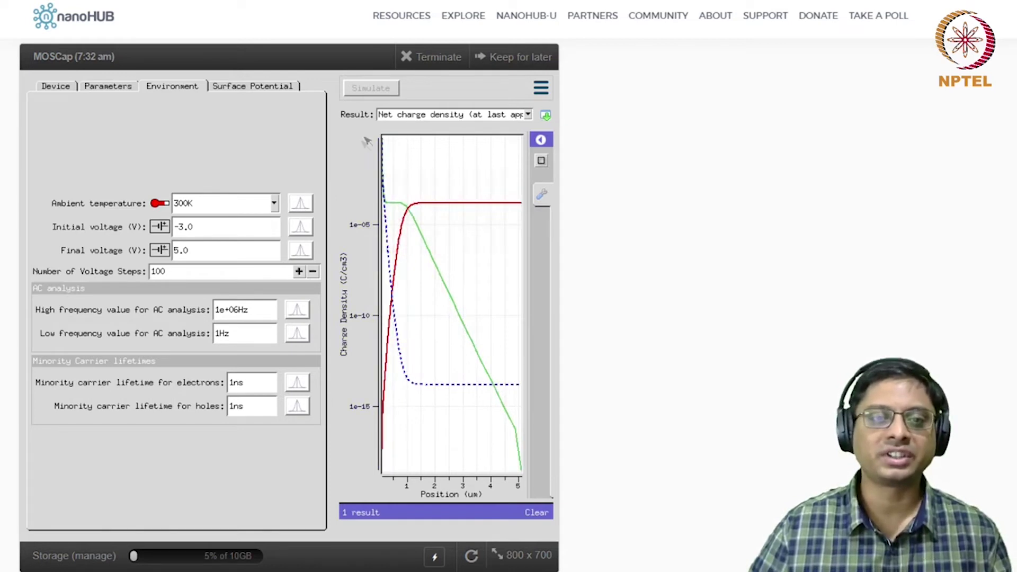
{"action": "left_click", "coordinate": [439, 116]}
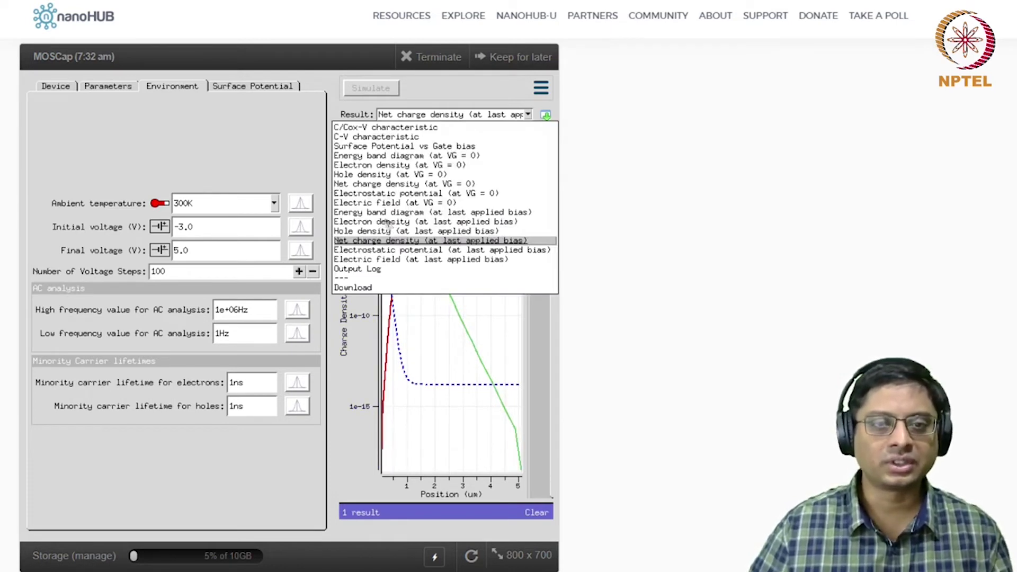
{"action": "left_click", "coordinate": [392, 259]}
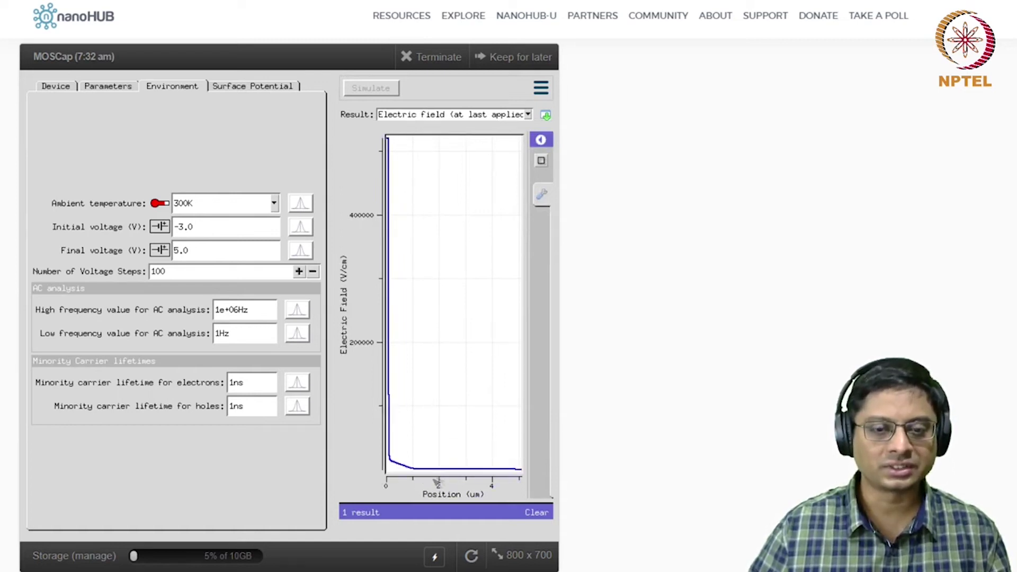
{"action": "left_click_drag", "start_coordinate": [453, 490], "coordinate": [482, 487]}
{"action": "mouse_move", "coordinate": [421, 462]}
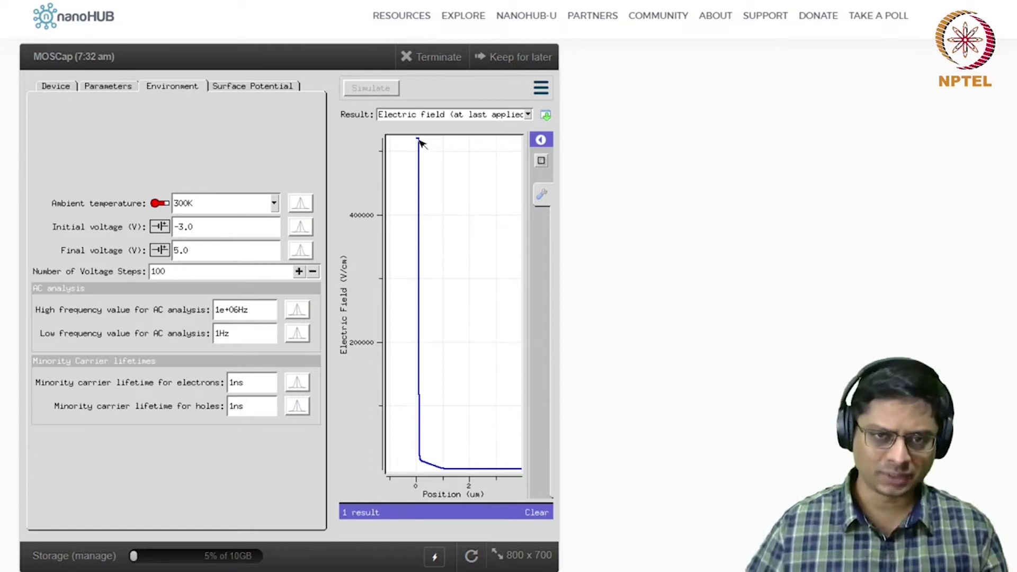
{"action": "mouse_move", "coordinate": [419, 141]}
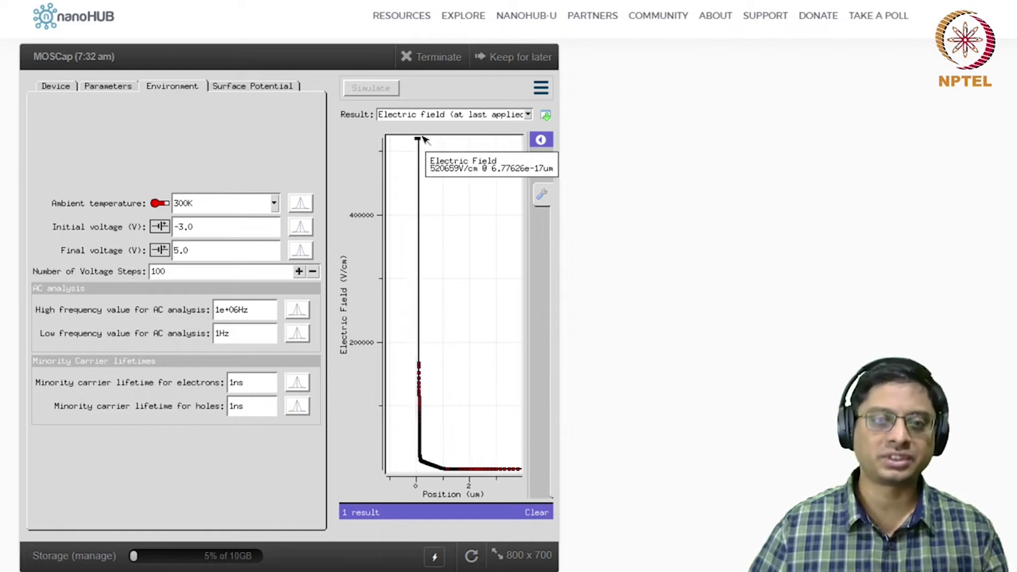
Show the electron density at the last applied bias again and read its value near the insulator-semiconductor interface
{"action": "left_click", "coordinate": [437, 113]}
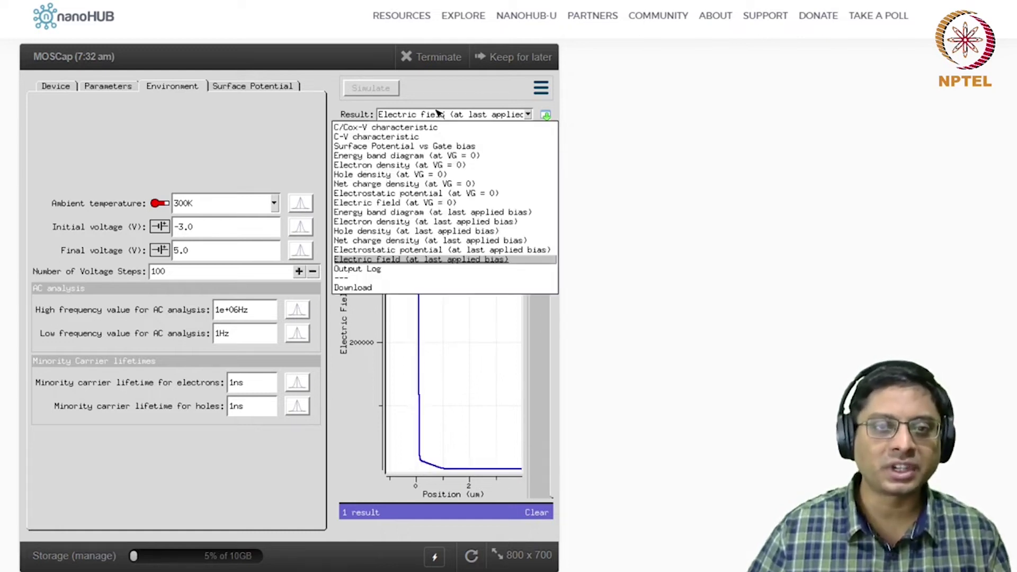
{"action": "left_click", "coordinate": [385, 223]}
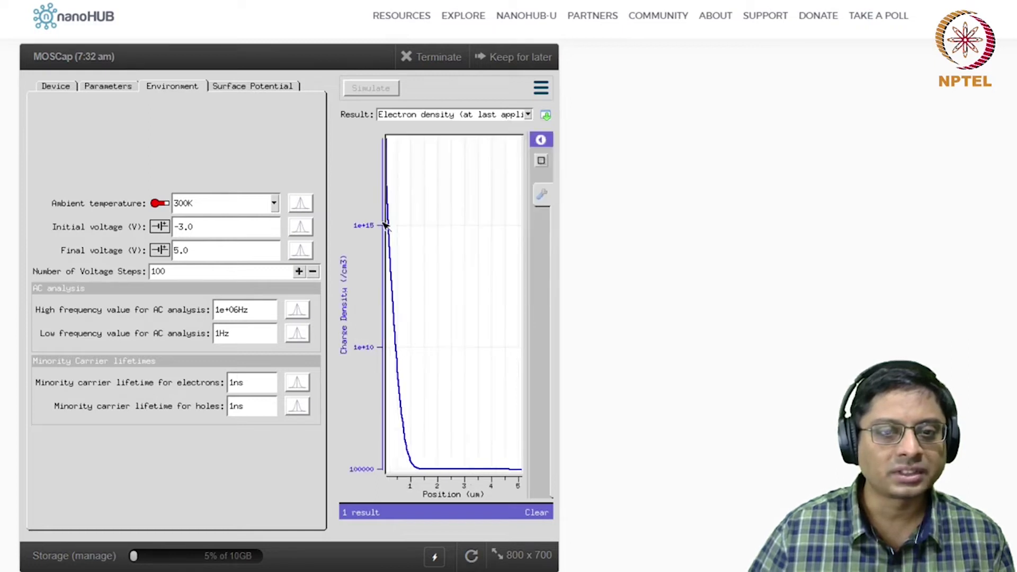
{"action": "left_click_drag", "start_coordinate": [454, 487], "coordinate": [527, 486]}
{"action": "mouse_move", "coordinate": [458, 153]}
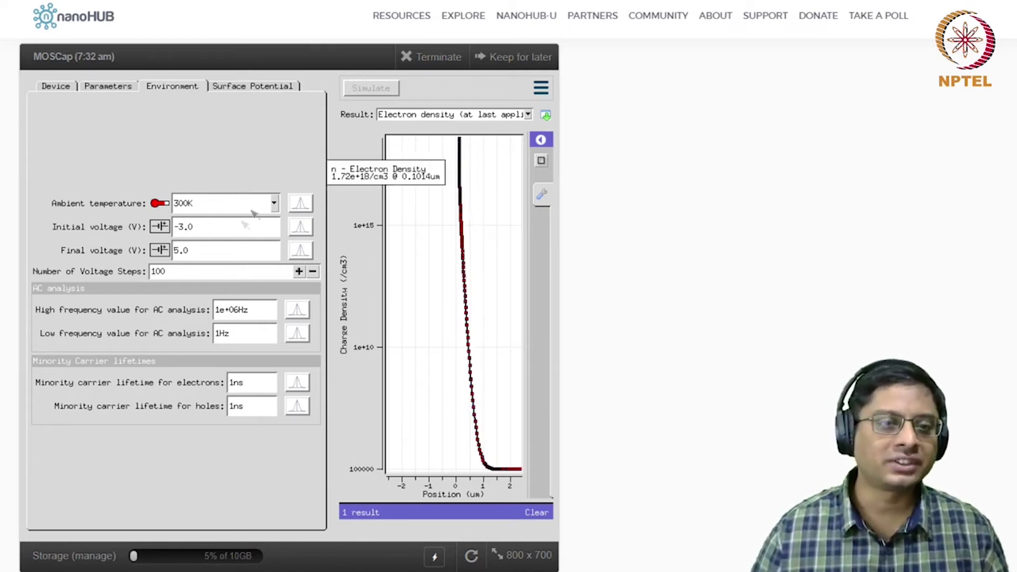
Set the final voltage of the gate sweep to -1.5 V
{"action": "left_click", "coordinate": [212, 253]}
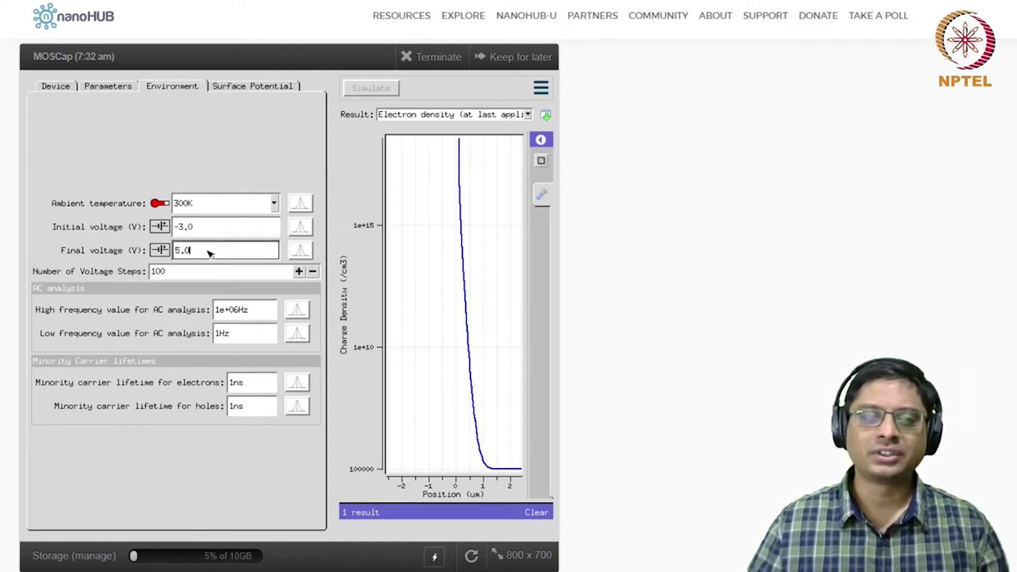
{"action": "type", "text": "-"}
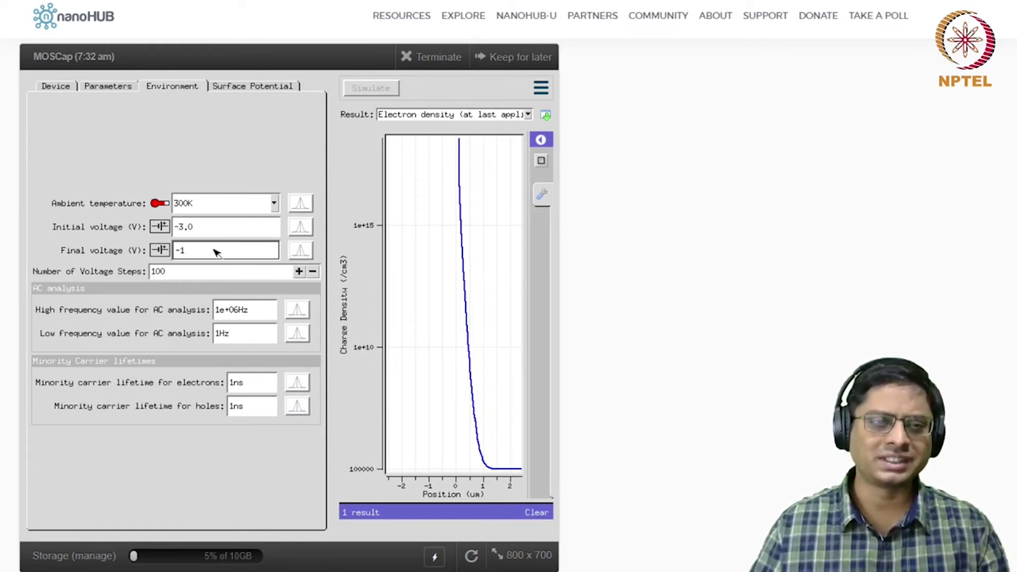
{"action": "type", "text": "1.5"}
{"action": "left_click", "coordinate": [243, 168]}
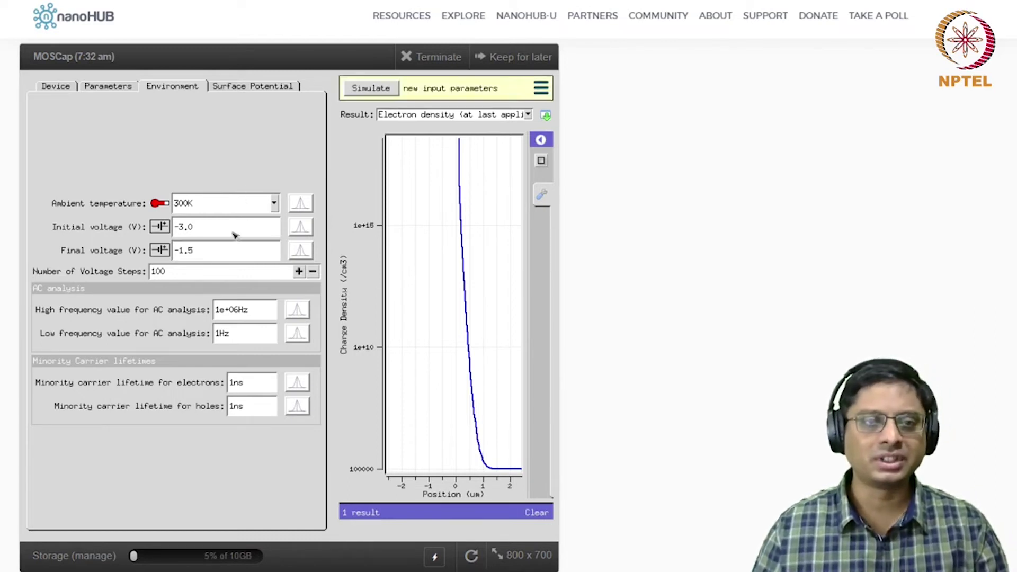
{"action": "left_click", "coordinate": [196, 272]}
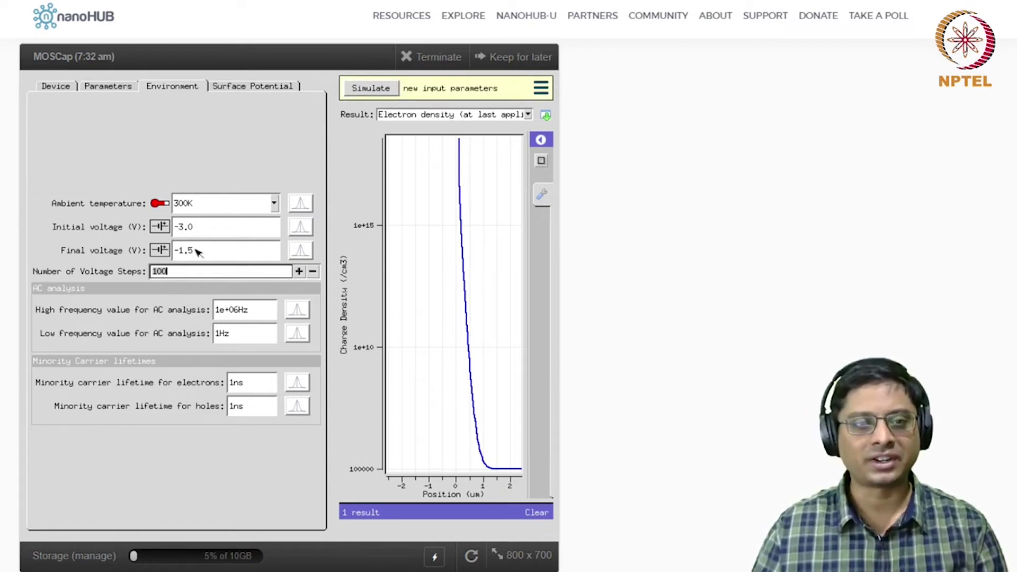
Run the simulation with the -1.5 V final voltage and show the energy band diagram at VG = 0
{"action": "left_click", "coordinate": [369, 90]}
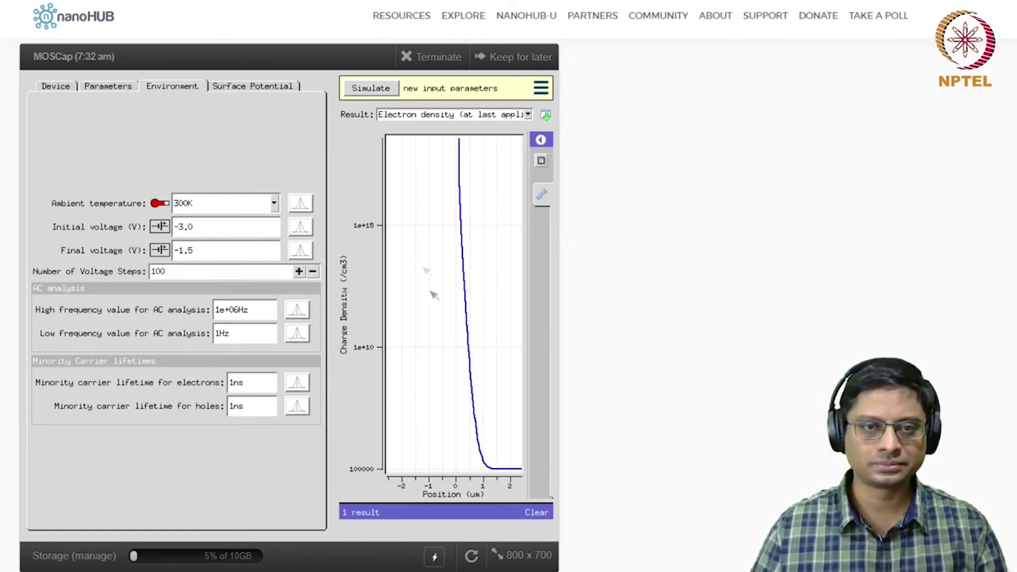
{"action": "left_click", "coordinate": [371, 89]}
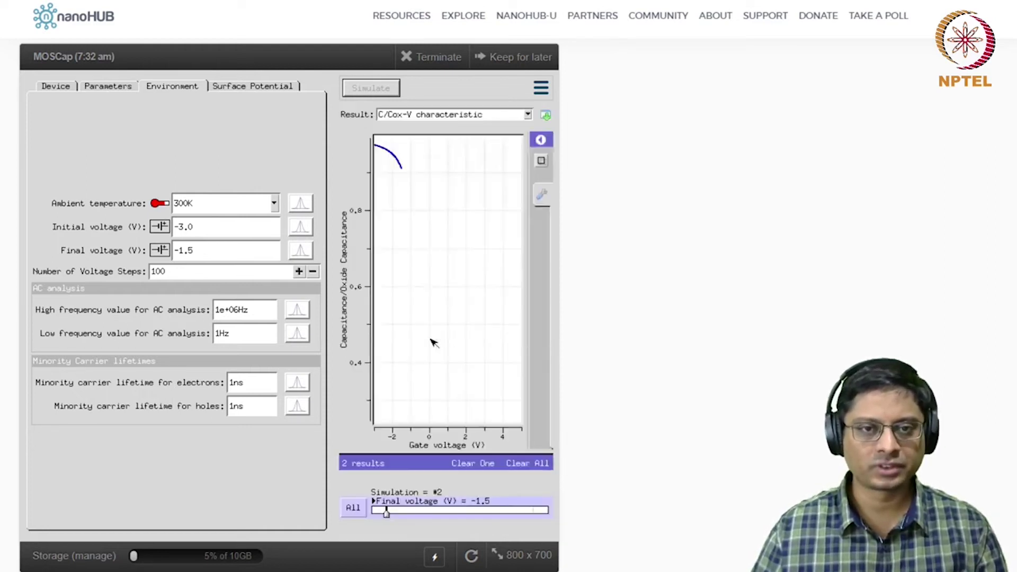
{"action": "left_click", "coordinate": [439, 116]}
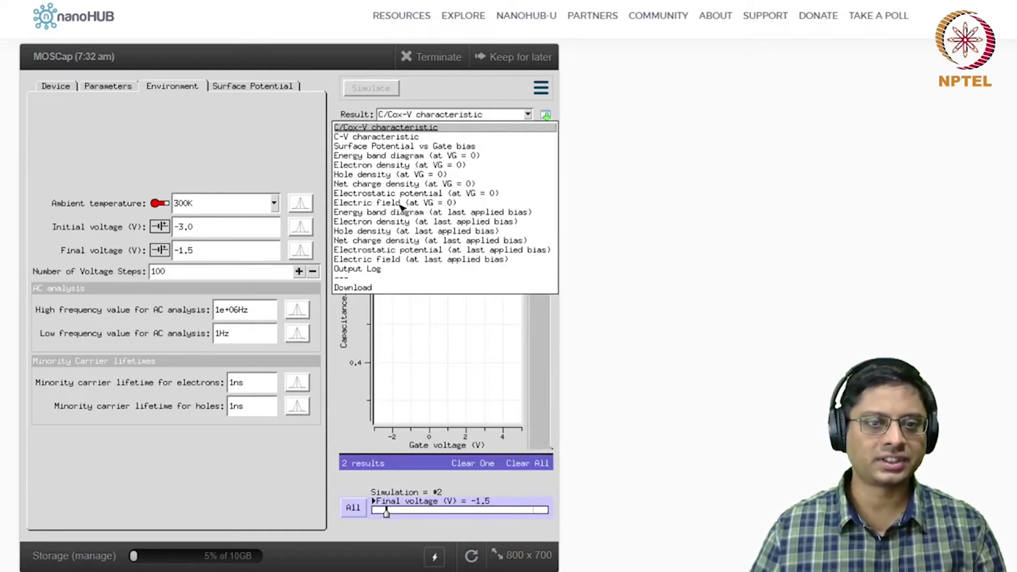
{"action": "left_click", "coordinate": [393, 157]}
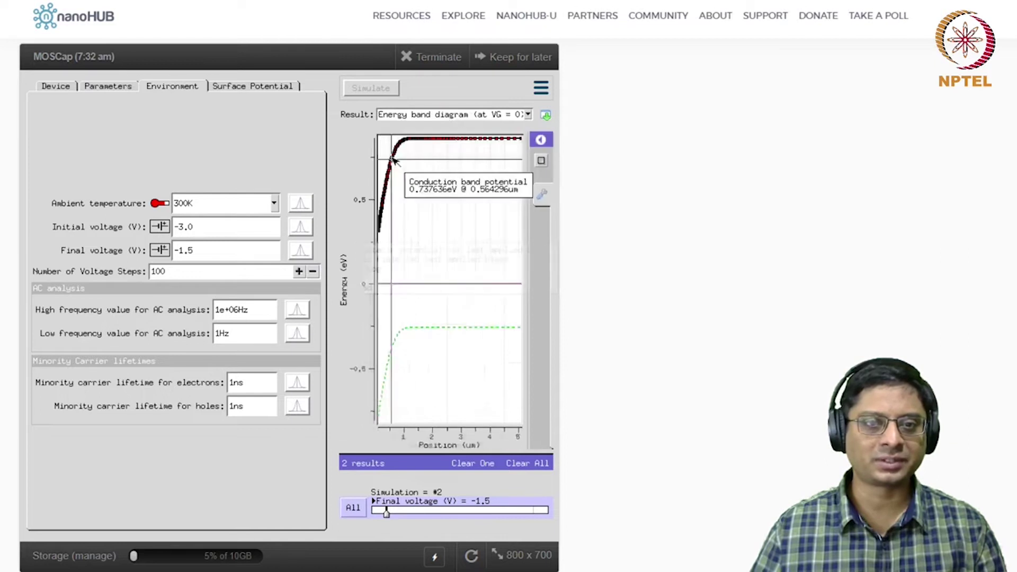
Show the hole density and the energy band diagram, both at the last applied bias
{"action": "left_click", "coordinate": [436, 116]}
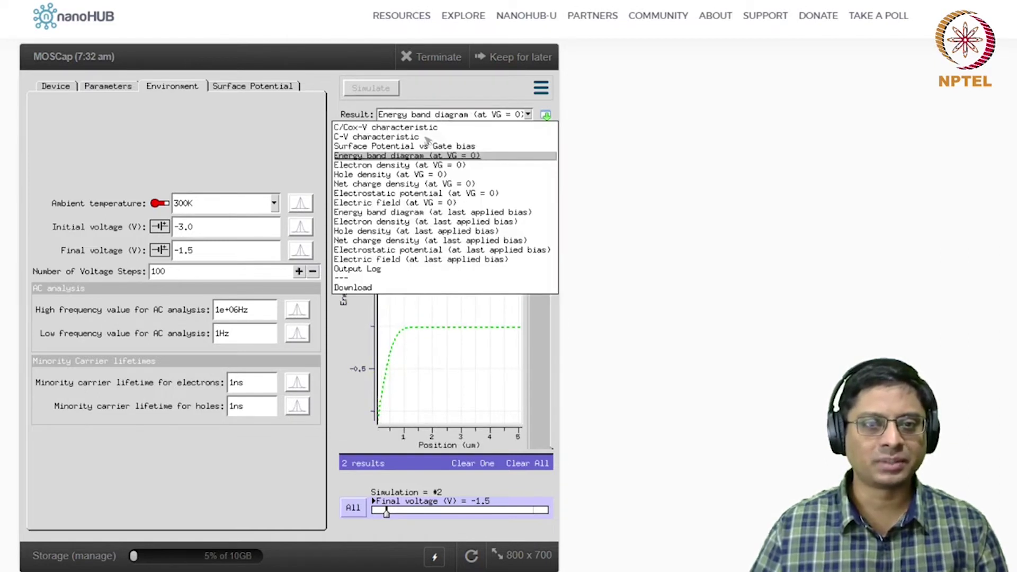
{"action": "left_click", "coordinate": [407, 232]}
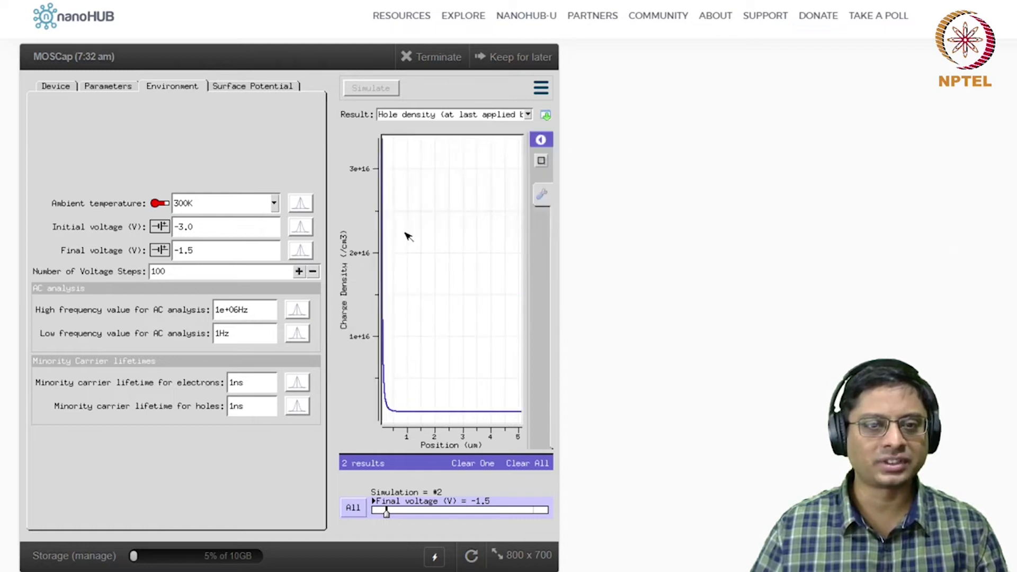
{"action": "left_click", "coordinate": [422, 116]}
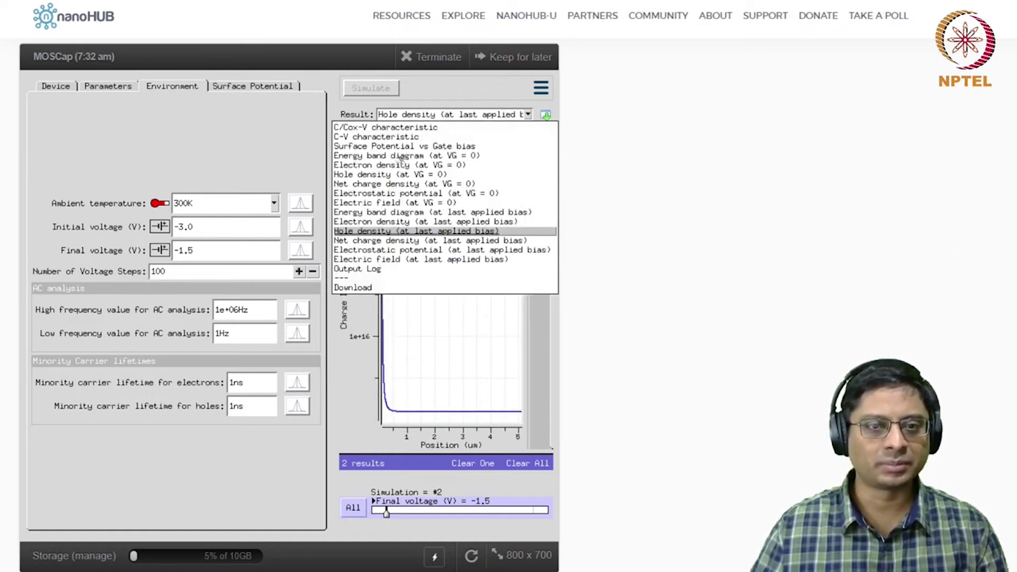
{"action": "left_click", "coordinate": [386, 214]}
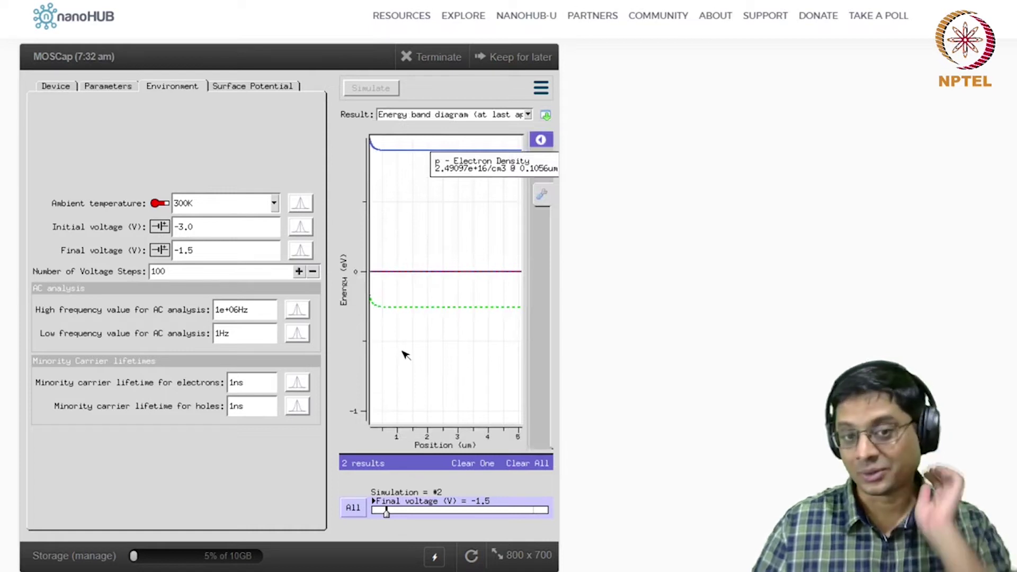
Examine the band bending near the insulator-semiconductor interface and read the valence band potential there
{"action": "mouse_move", "coordinate": [373, 301]}
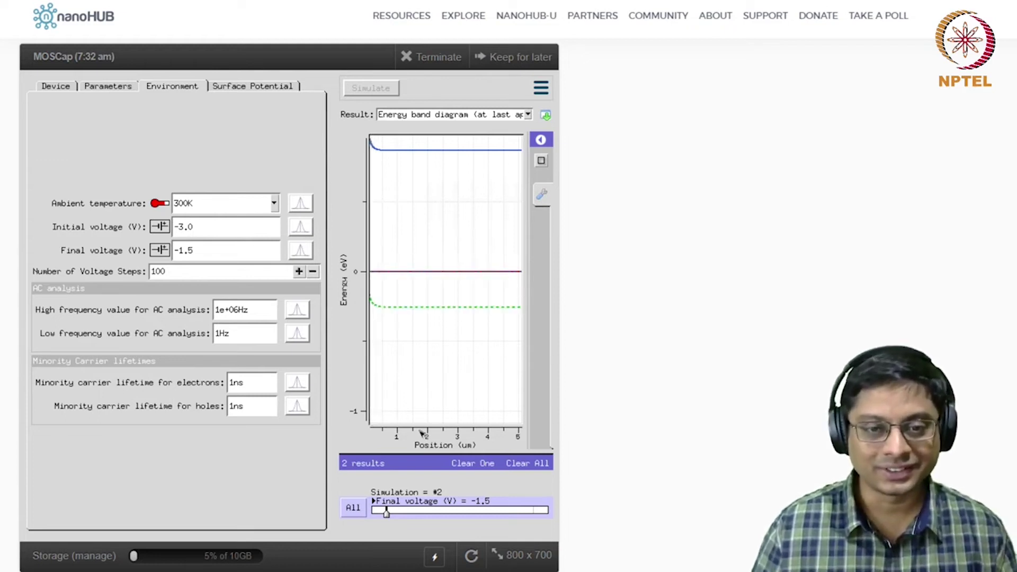
{"action": "left_click_drag", "start_coordinate": [432, 450], "coordinate": [465, 441]}
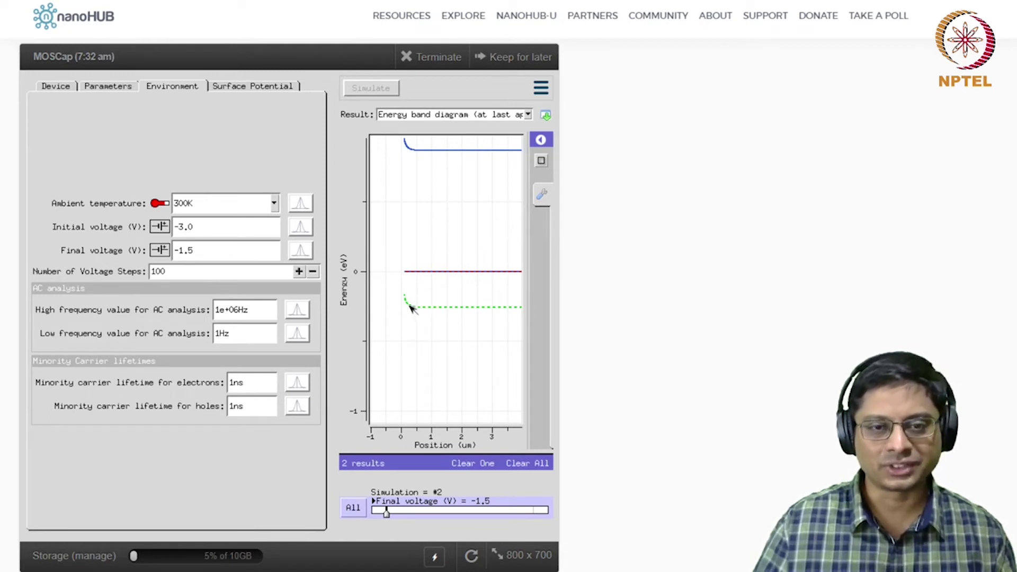
{"action": "left_click", "coordinate": [406, 288]}
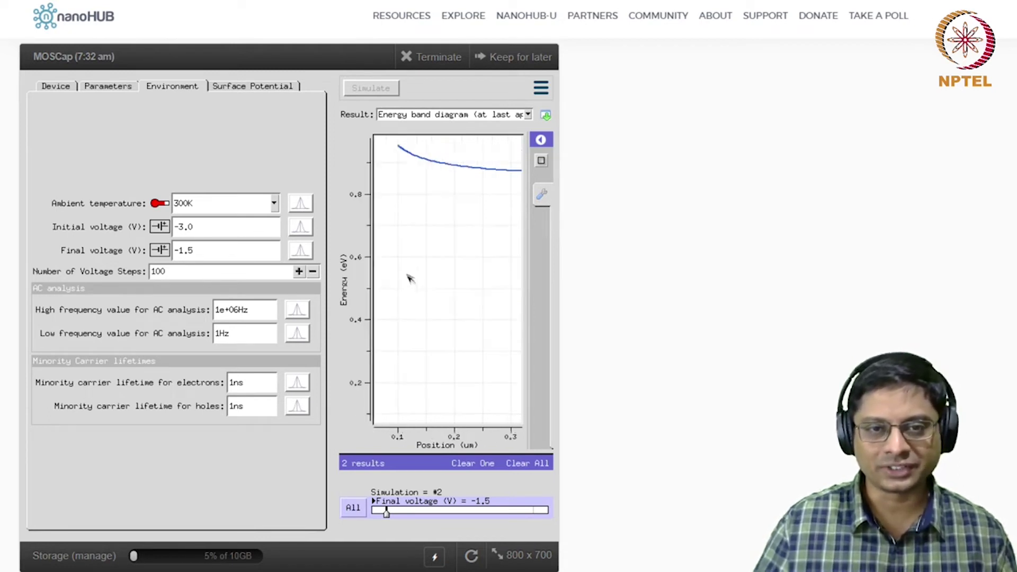
{"action": "left_click", "coordinate": [541, 160]}
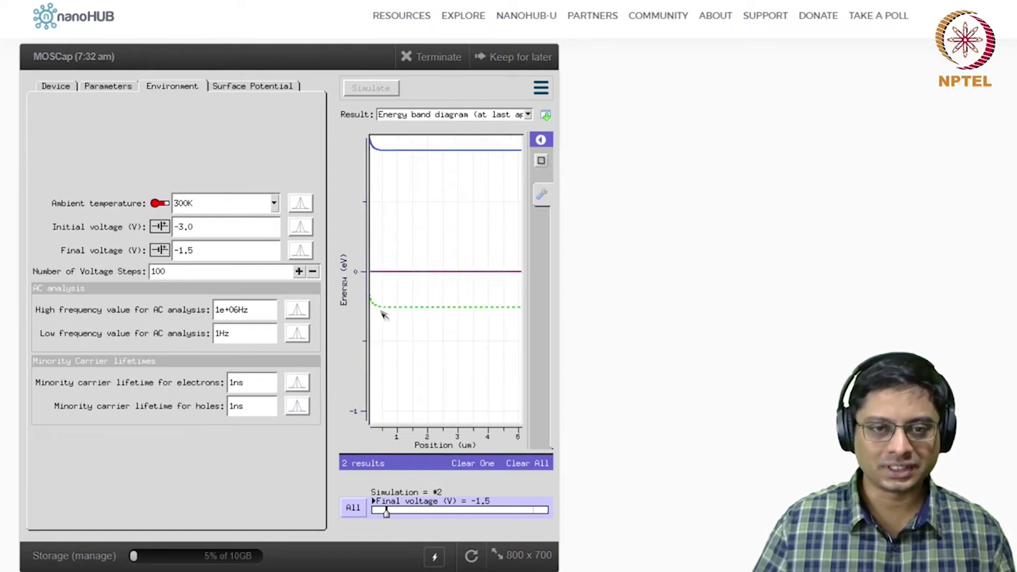
{"action": "mouse_move", "coordinate": [374, 305]}
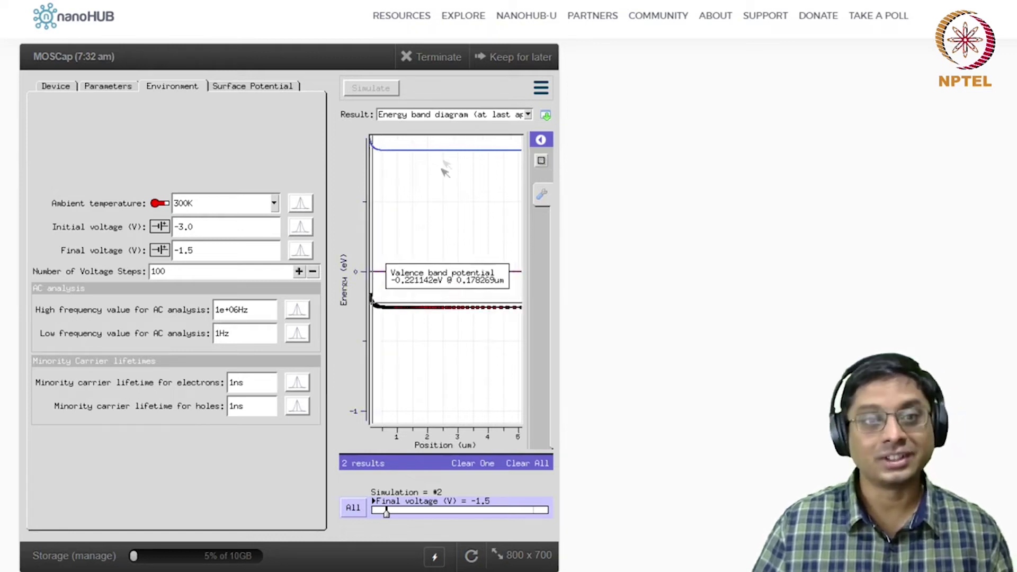
Show the electron density at the last applied bias and examine it near the interface
{"action": "left_click", "coordinate": [448, 115]}
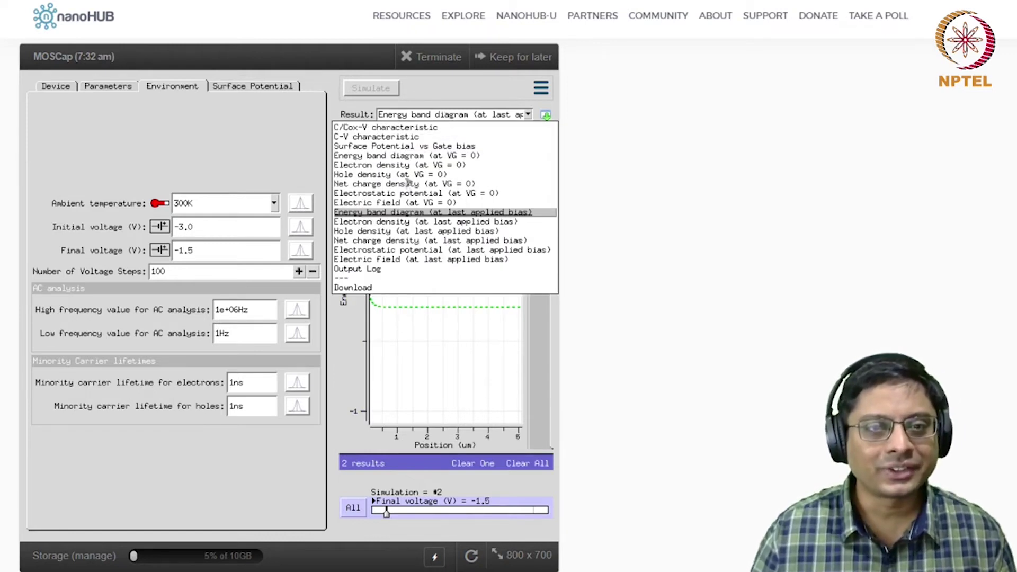
{"action": "left_click", "coordinate": [394, 223]}
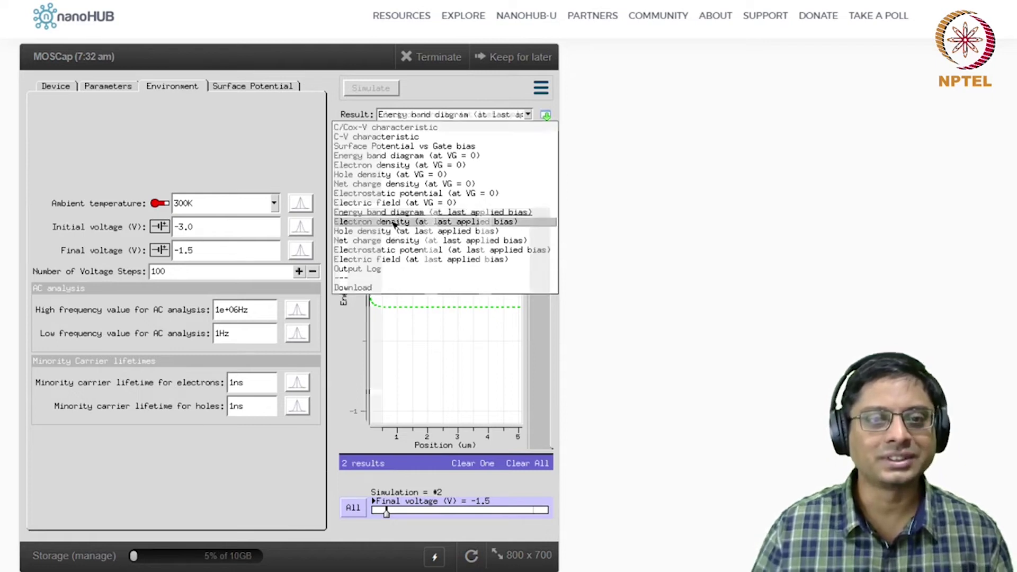
{"action": "mouse_move", "coordinate": [396, 397]}
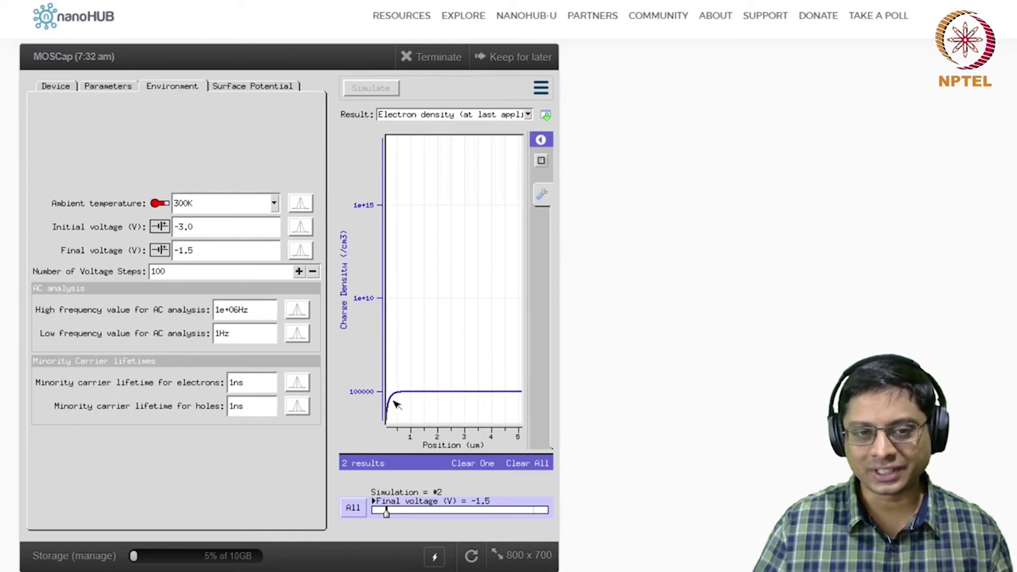
Show the hole density at the last applied bias and read its peak value at the insulator-semiconductor interface
{"action": "left_click", "coordinate": [458, 115]}
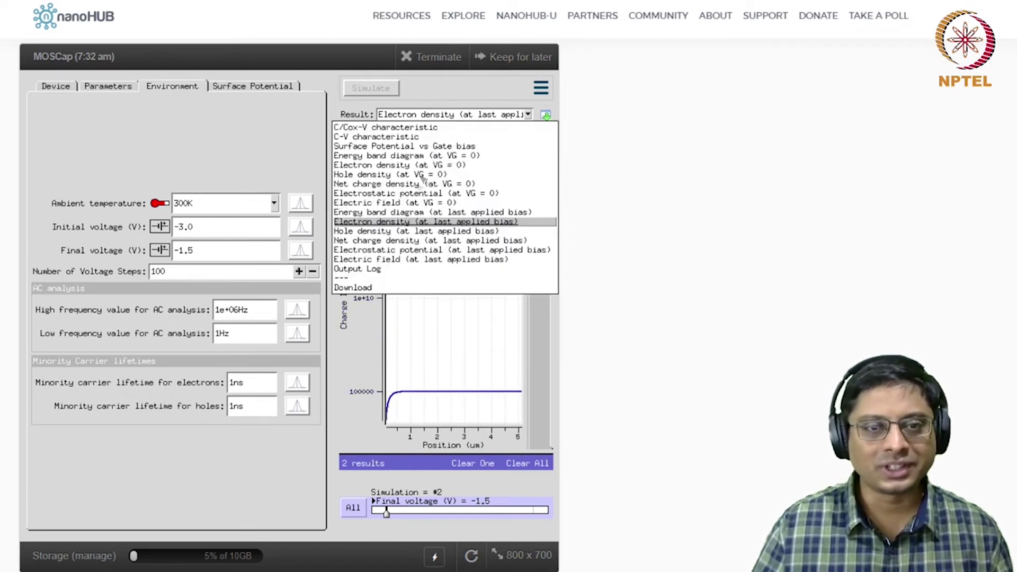
{"action": "left_click", "coordinate": [398, 231]}
{"action": "mouse_move", "coordinate": [518, 418]}
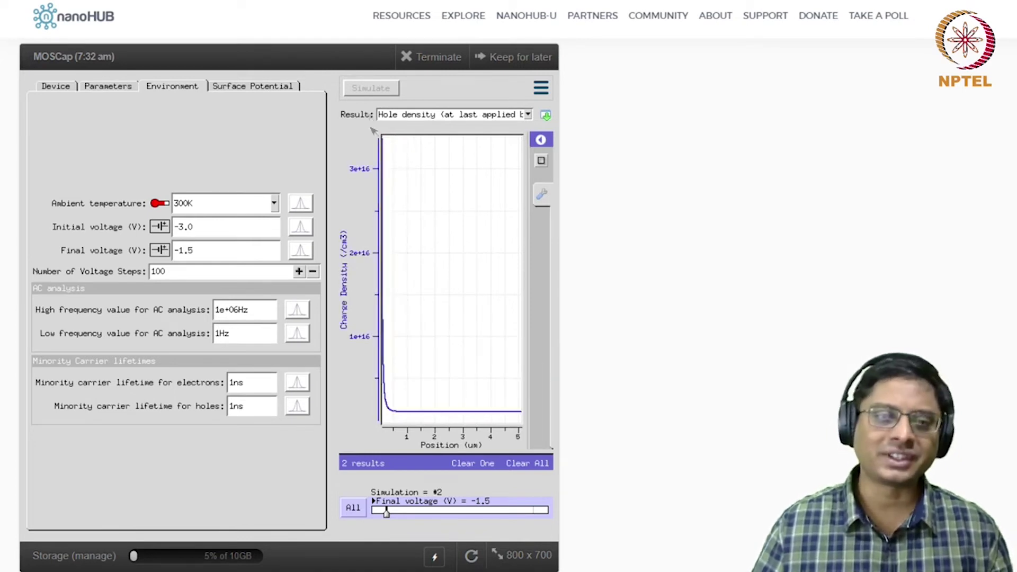
{"action": "mouse_move", "coordinate": [385, 360]}
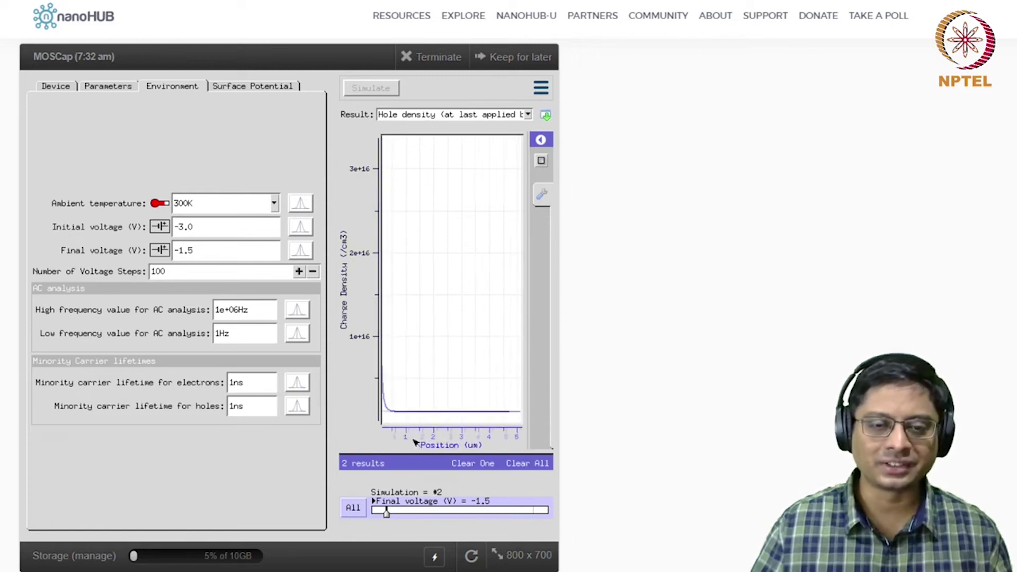
{"action": "left_click_drag", "start_coordinate": [442, 435], "coordinate": [474, 431]}
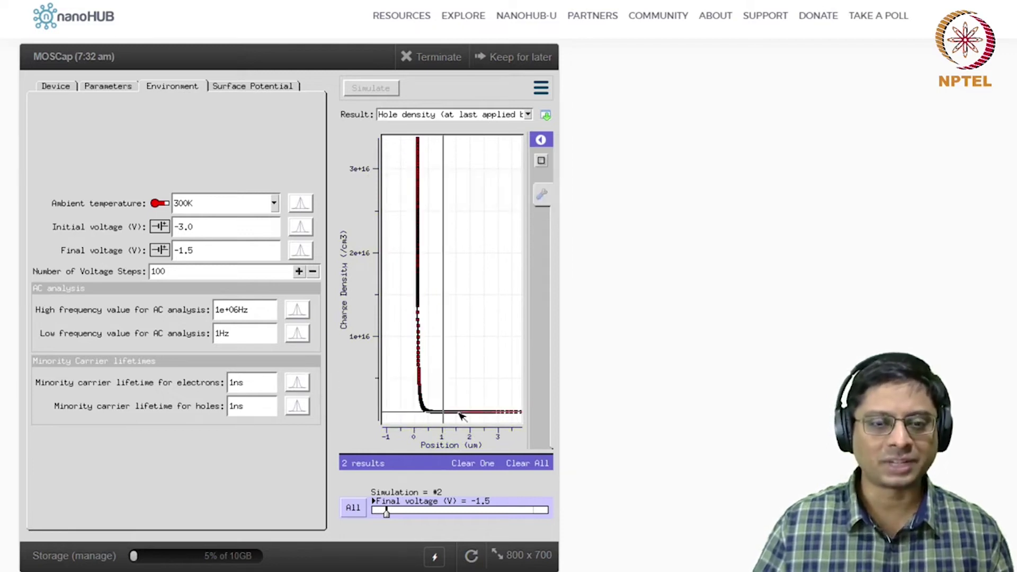
{"action": "mouse_move", "coordinate": [419, 140]}
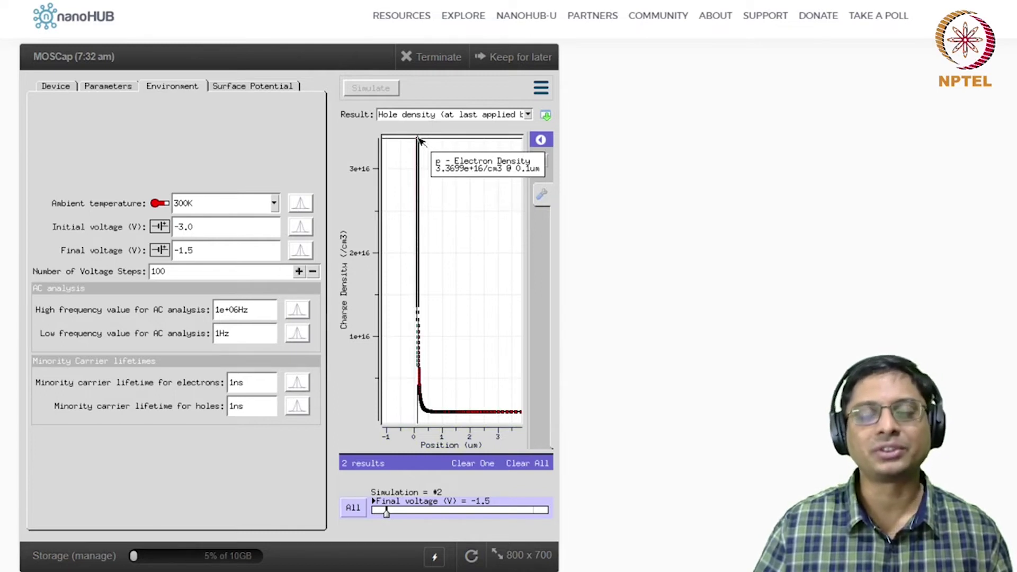
Set the final voltage of the gate sweep to -0.5 V and run the simulation
{"action": "triple_click", "coordinate": [222, 252]}
{"action": "left_click", "coordinate": [222, 252]}
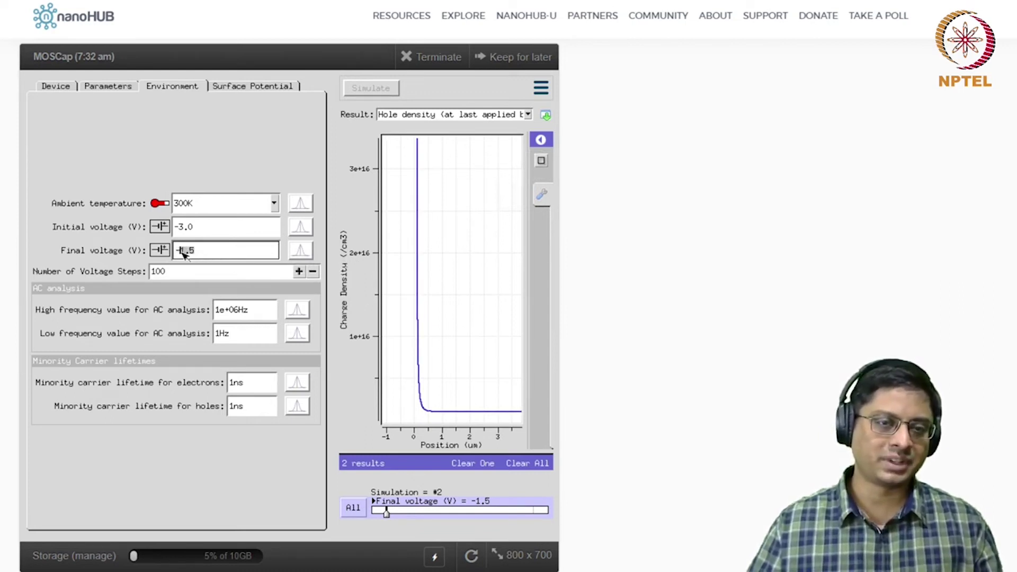
{"action": "type", "text": "0."}
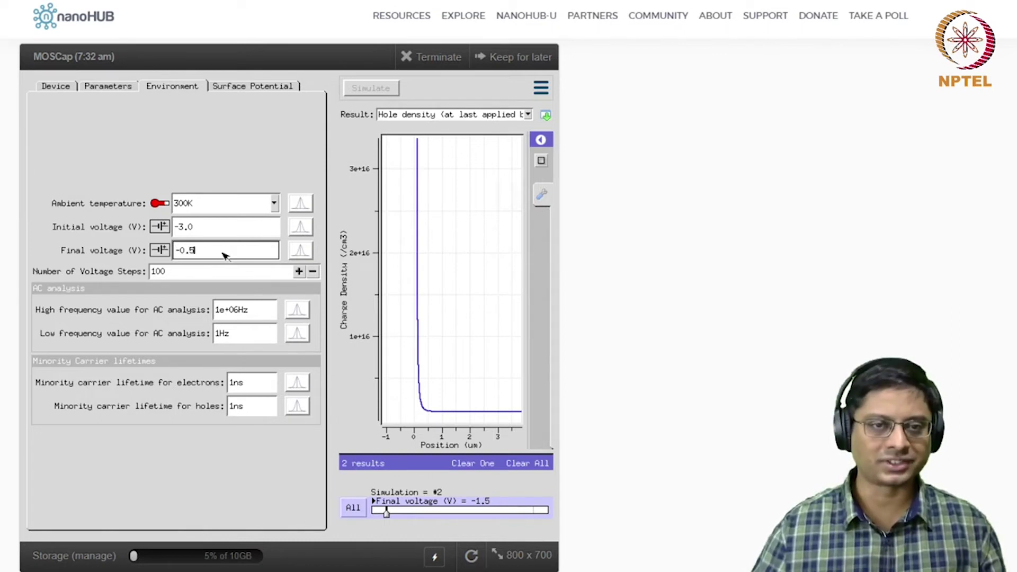
{"action": "left_click", "coordinate": [220, 229]}
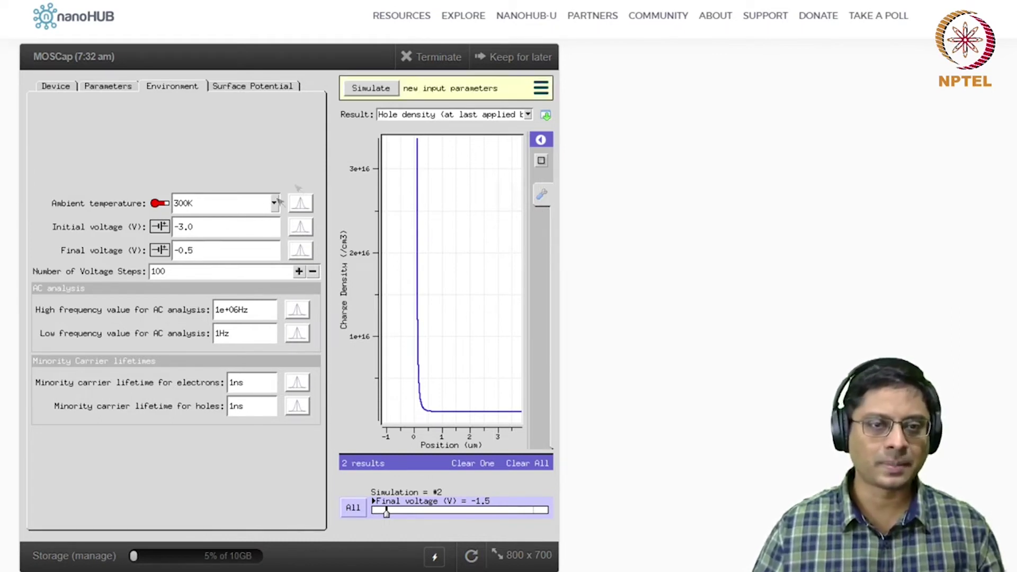
{"action": "left_click", "coordinate": [370, 88]}
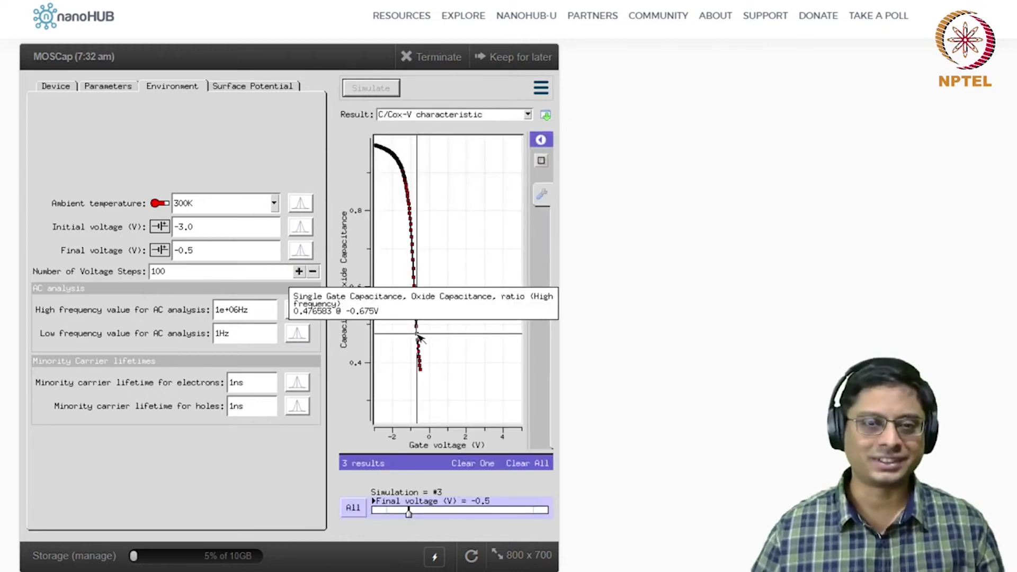
Show the energy band diagram and the electric field at the last applied bias for the -0.5 V run
{"action": "left_click", "coordinate": [447, 114]}
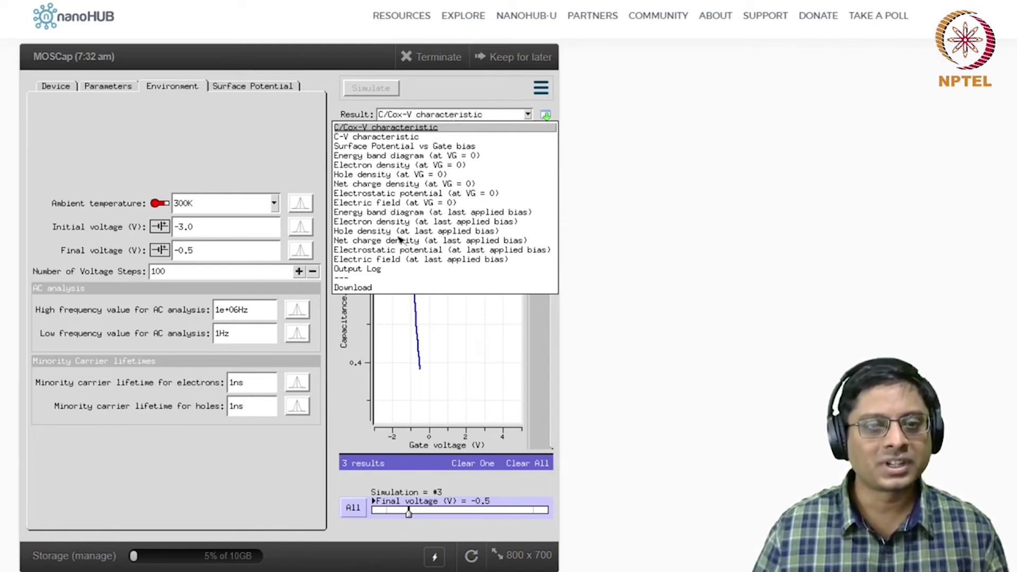
{"action": "left_click", "coordinate": [390, 213]}
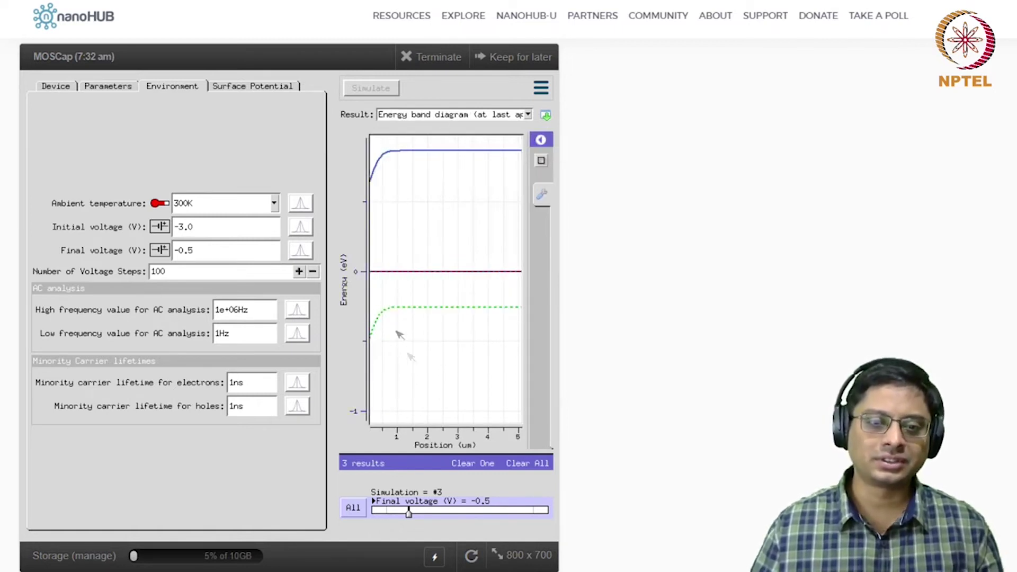
{"action": "left_click", "coordinate": [434, 113]}
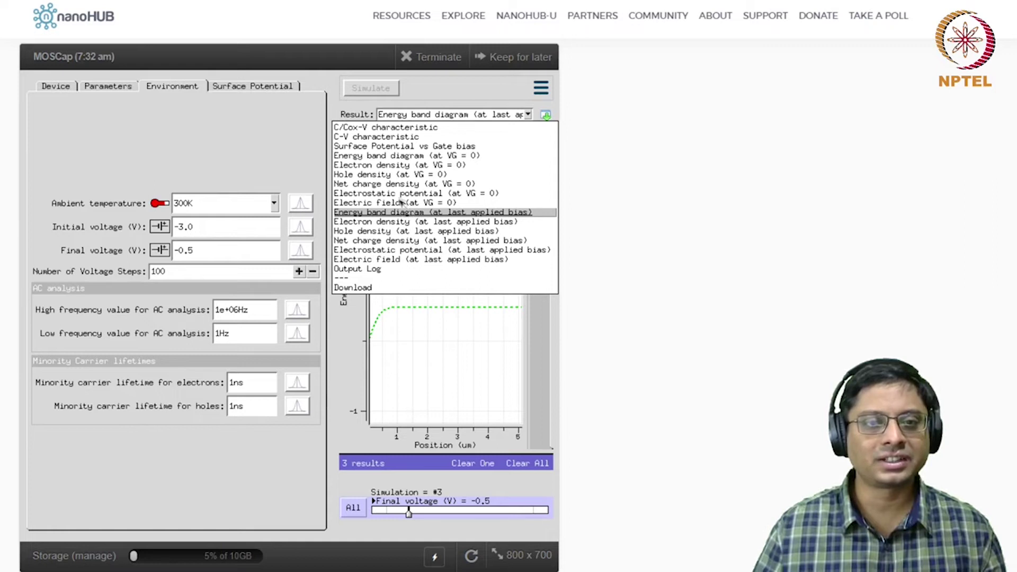
{"action": "left_click", "coordinate": [404, 259]}
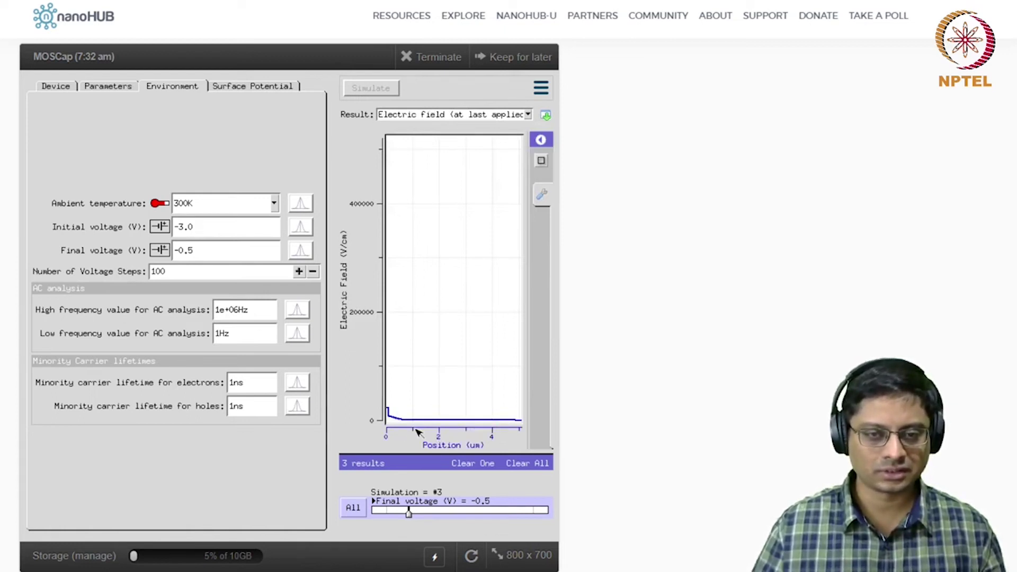
Read the electric field on both sides of the insulator-semiconductor interface and overlay the curves from all simulations
{"action": "mouse_move", "coordinate": [433, 400]}
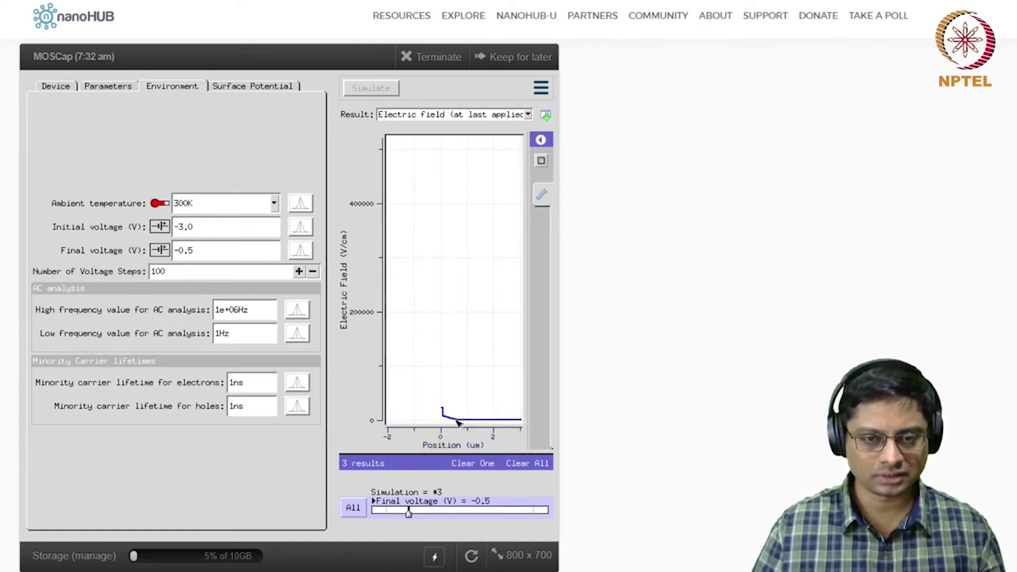
{"action": "left_click", "coordinate": [458, 422]}
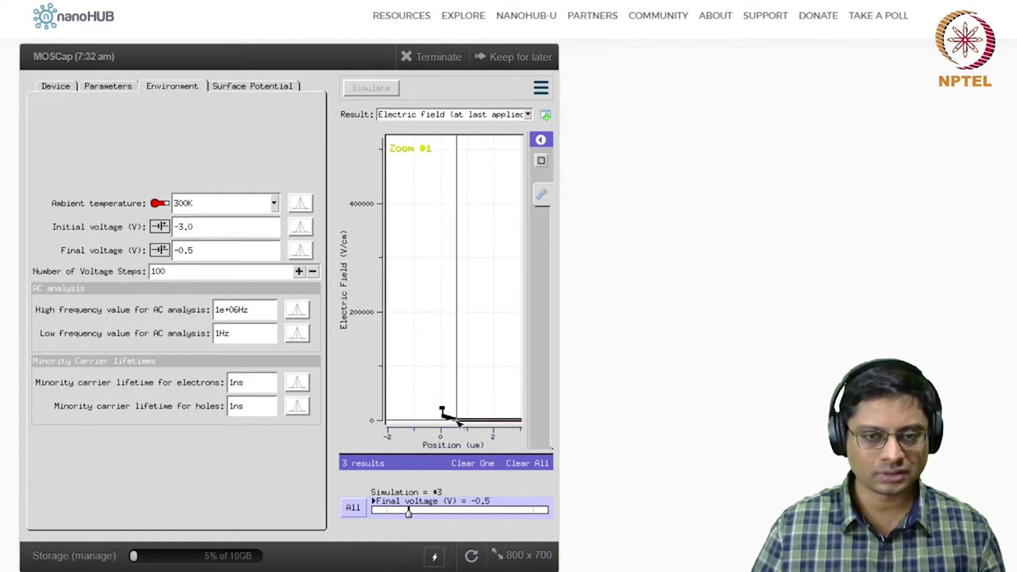
{"action": "left_click_drag", "start_coordinate": [433, 401], "coordinate": [460, 422]}
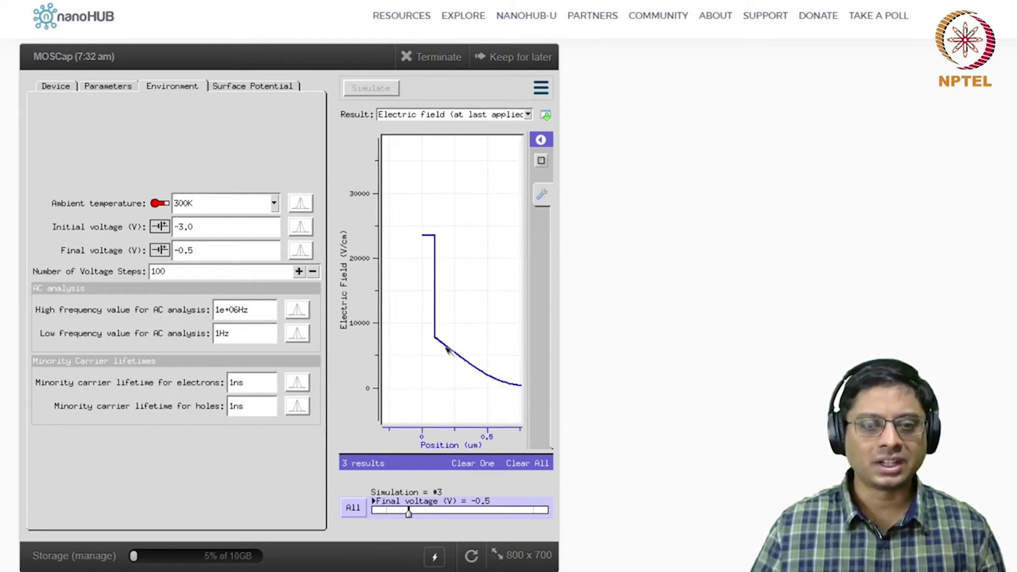
{"action": "mouse_move", "coordinate": [435, 338]}
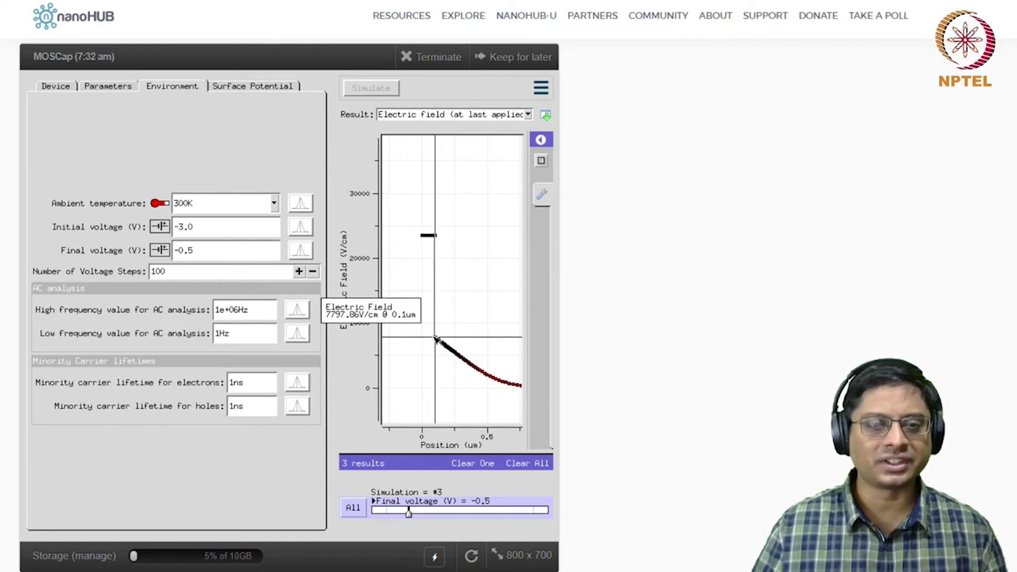
{"action": "mouse_move", "coordinate": [428, 238]}
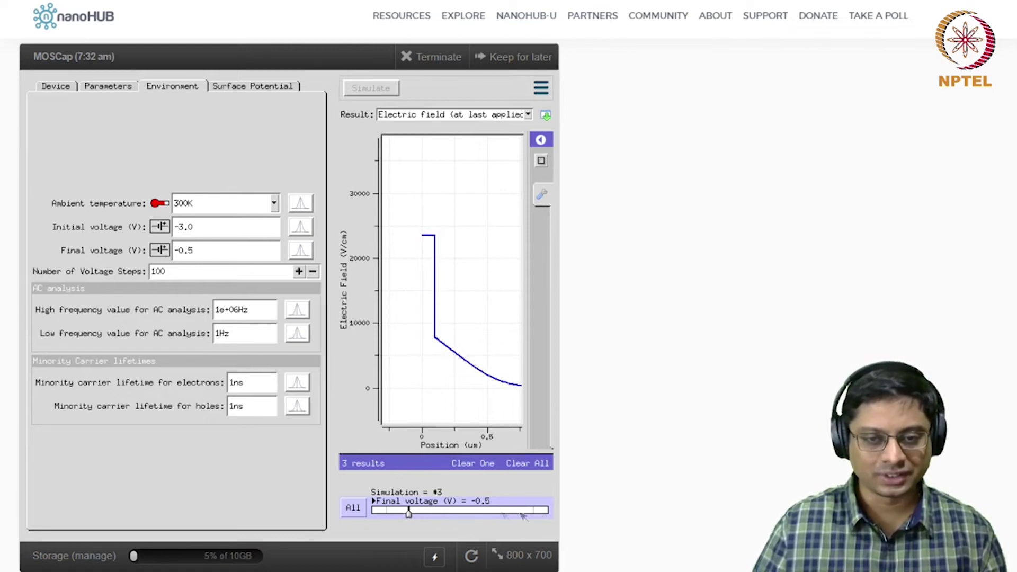
{"action": "left_click", "coordinate": [353, 508]}
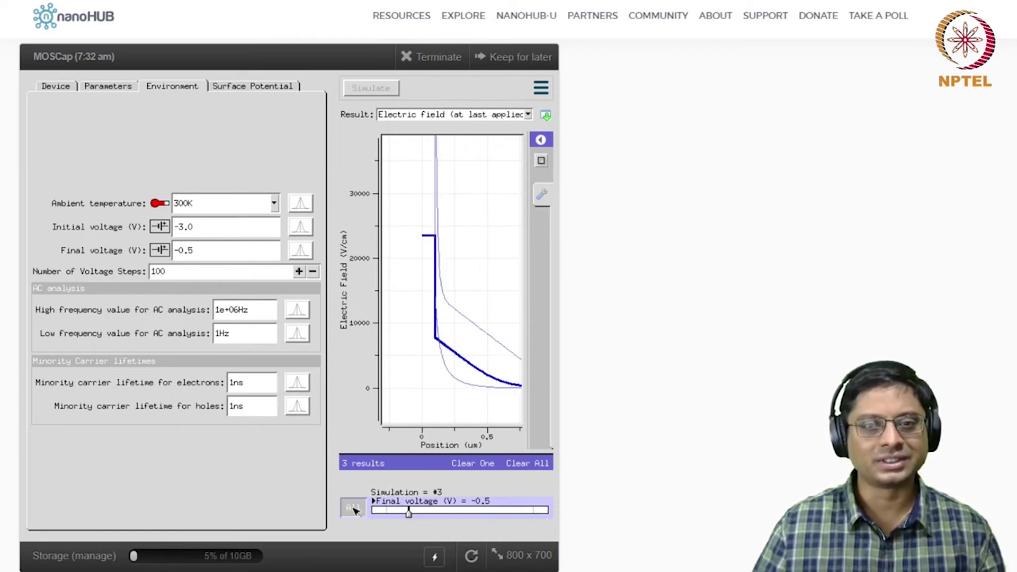
Compare the electric field curves of all simulations in the insulator and at the insulator-semiconductor interface, shown at full field range
{"action": "mouse_move", "coordinate": [483, 330]}
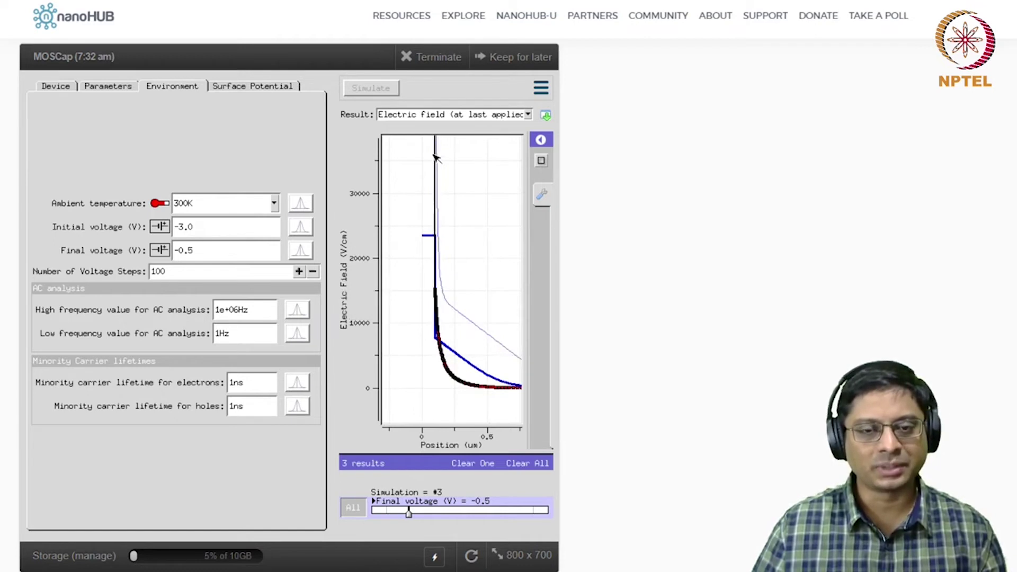
{"action": "mouse_move", "coordinate": [450, 372]}
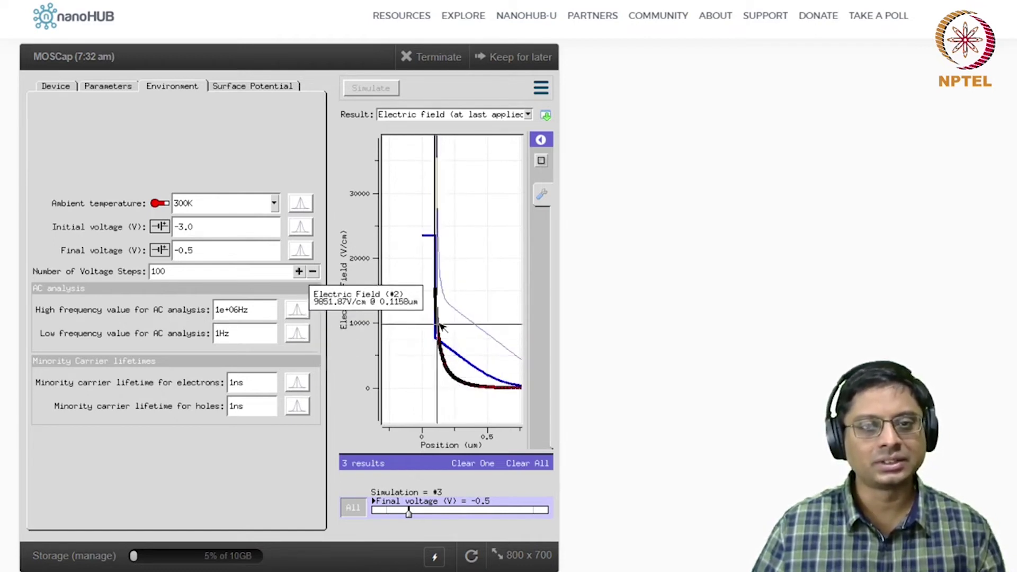
{"action": "left_click", "coordinate": [542, 161]}
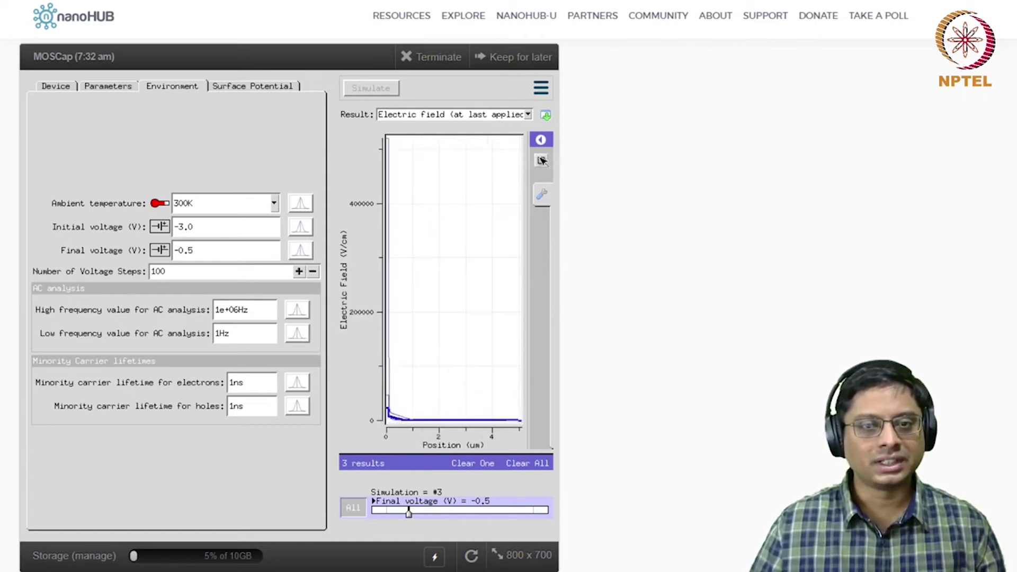
{"action": "mouse_move", "coordinate": [403, 424]}
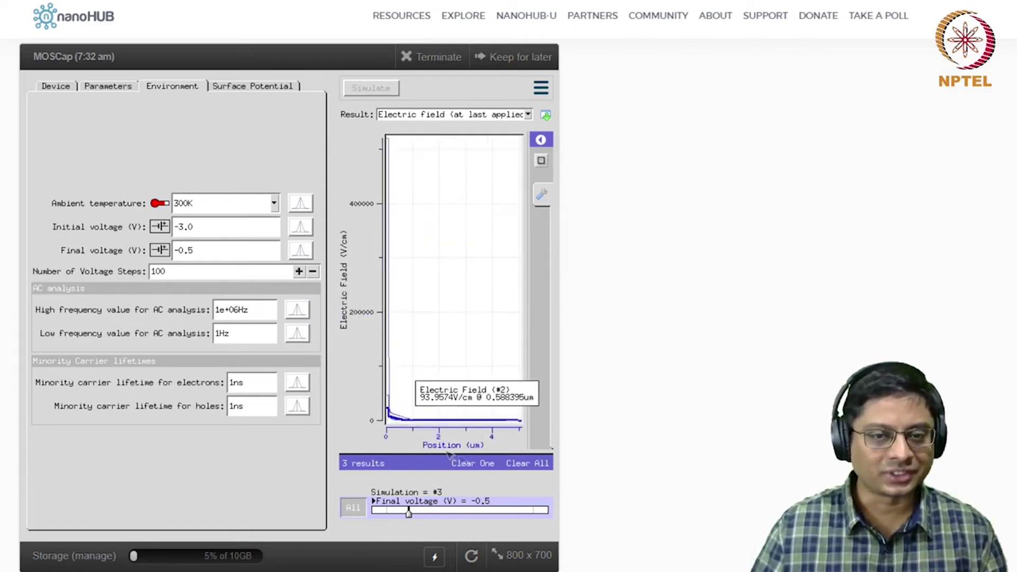
{"action": "left_click_drag", "start_coordinate": [439, 441], "coordinate": [488, 441]}
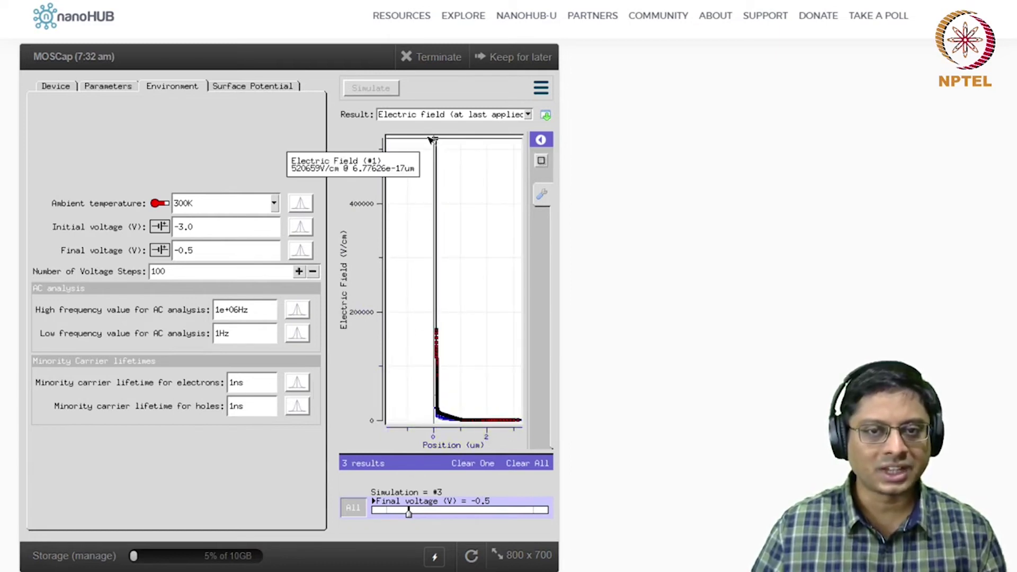
{"action": "left_click_drag", "start_coordinate": [430, 139], "coordinate": [470, 426]}
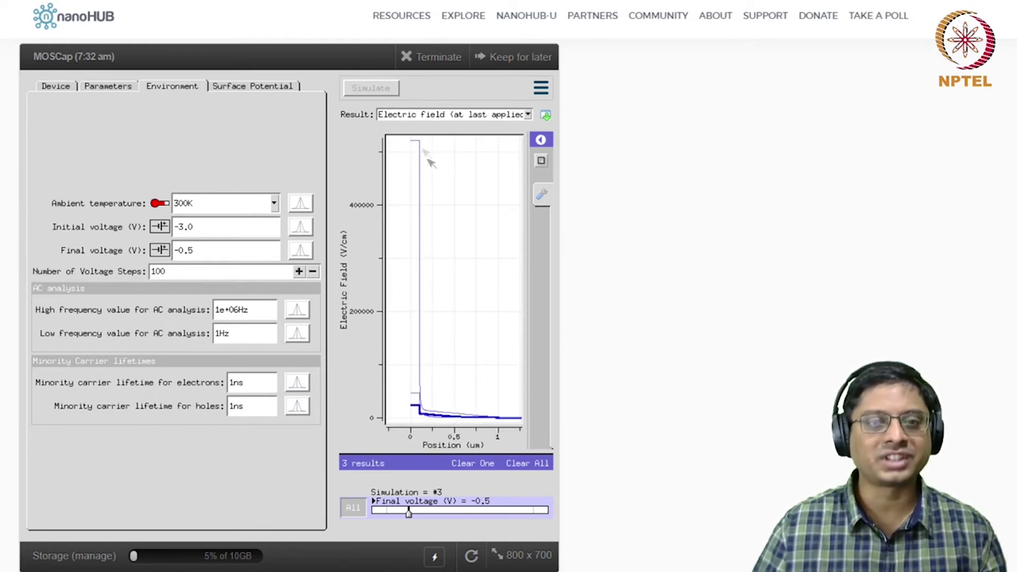
{"action": "mouse_move", "coordinate": [420, 350]}
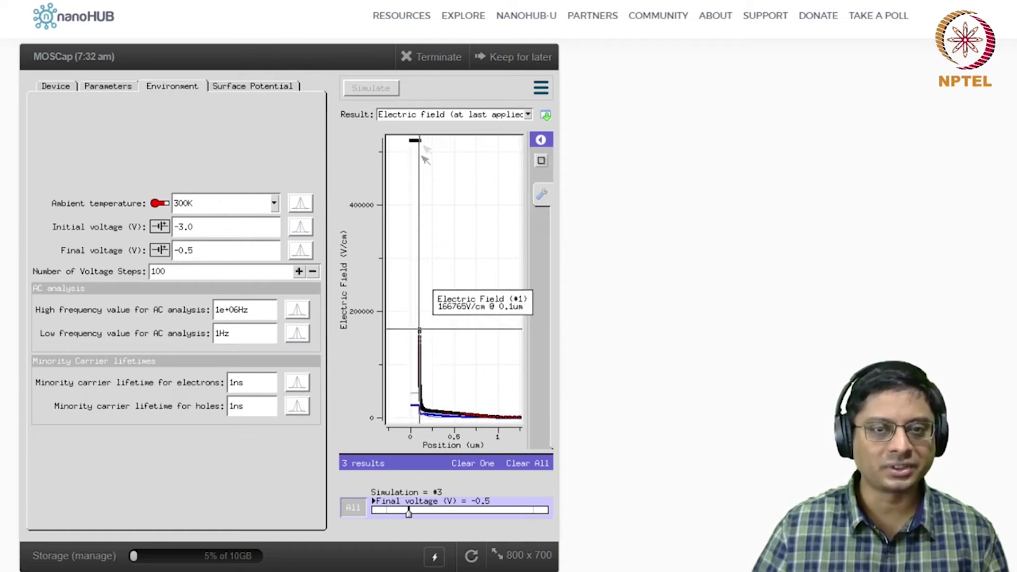
{"action": "mouse_move", "coordinate": [419, 415]}
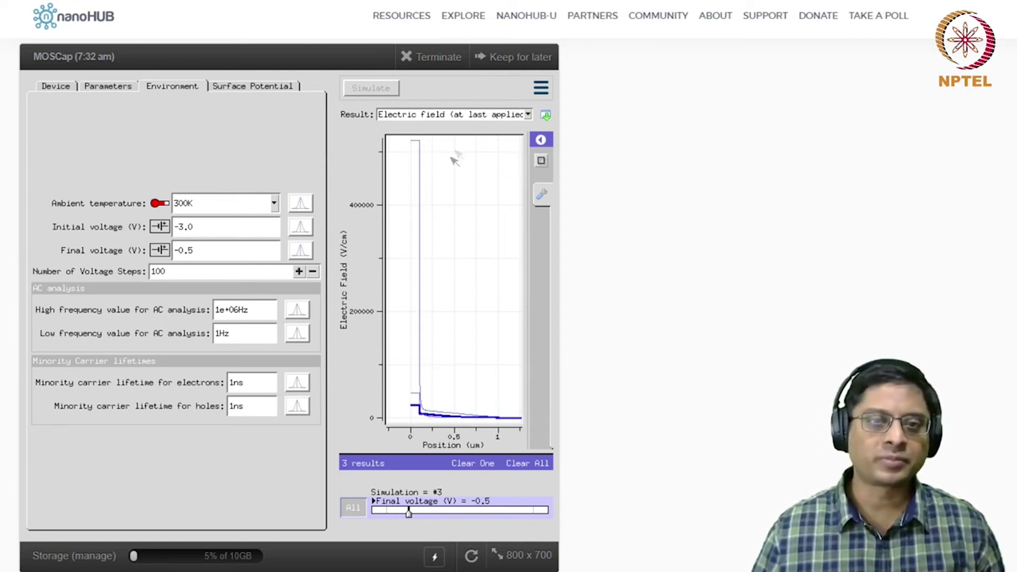
Show the electrostatic potential at the last applied bias and examine the overlaid curves near the insulator-semiconductor interface
{"action": "left_click", "coordinate": [461, 115]}
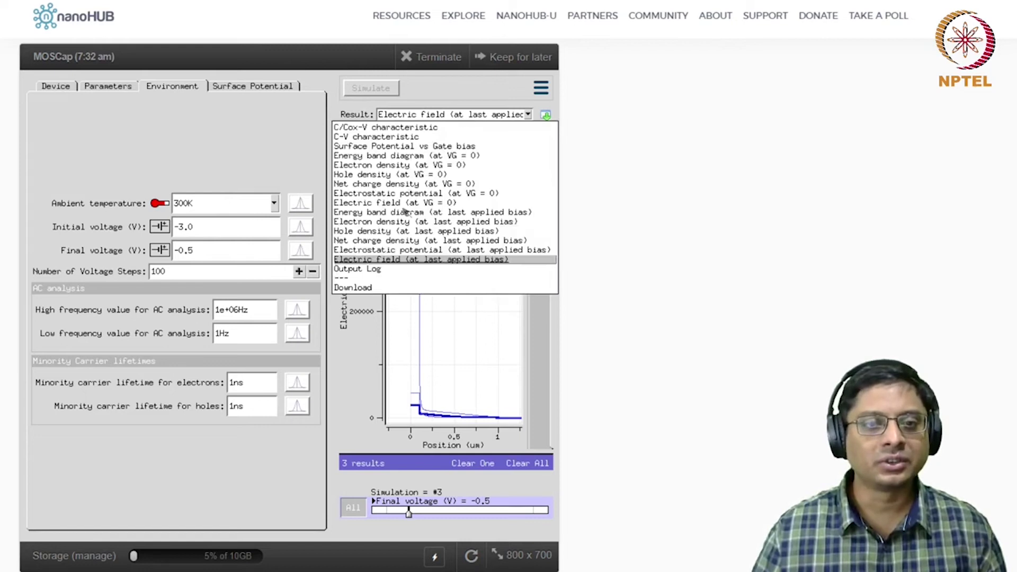
{"action": "left_click", "coordinate": [395, 250]}
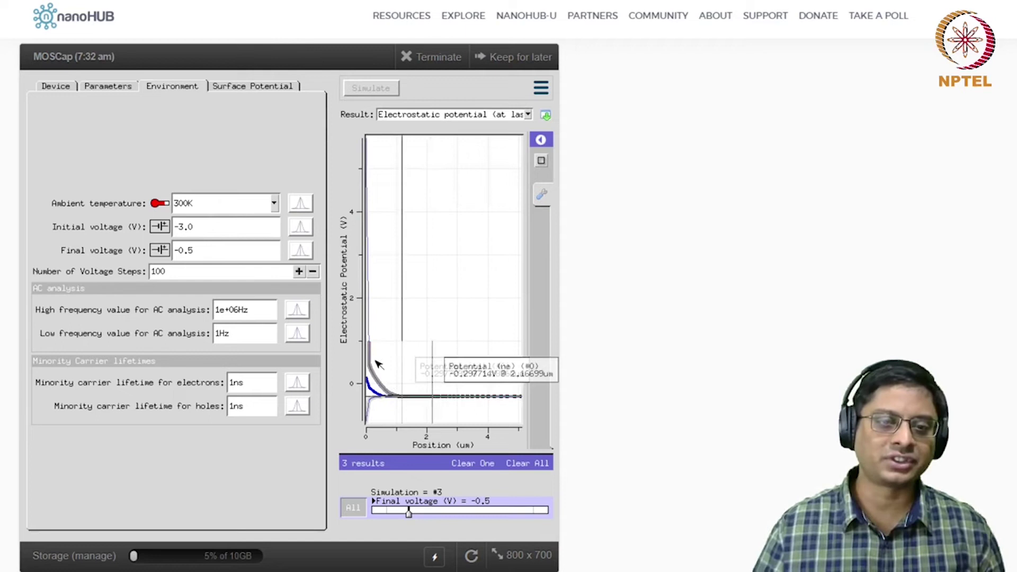
{"action": "mouse_move", "coordinate": [393, 396]}
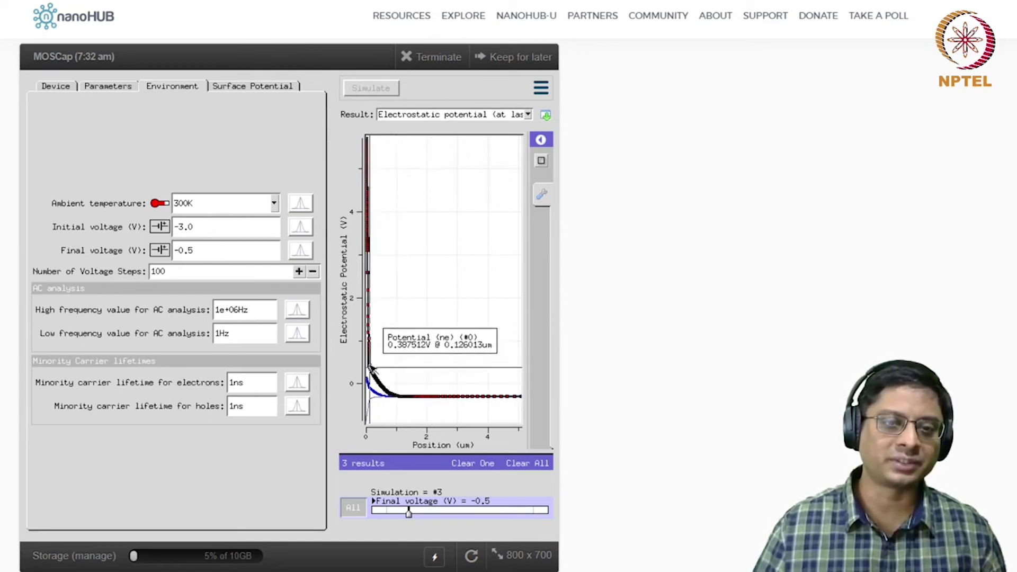
{"action": "mouse_move", "coordinate": [403, 295]}
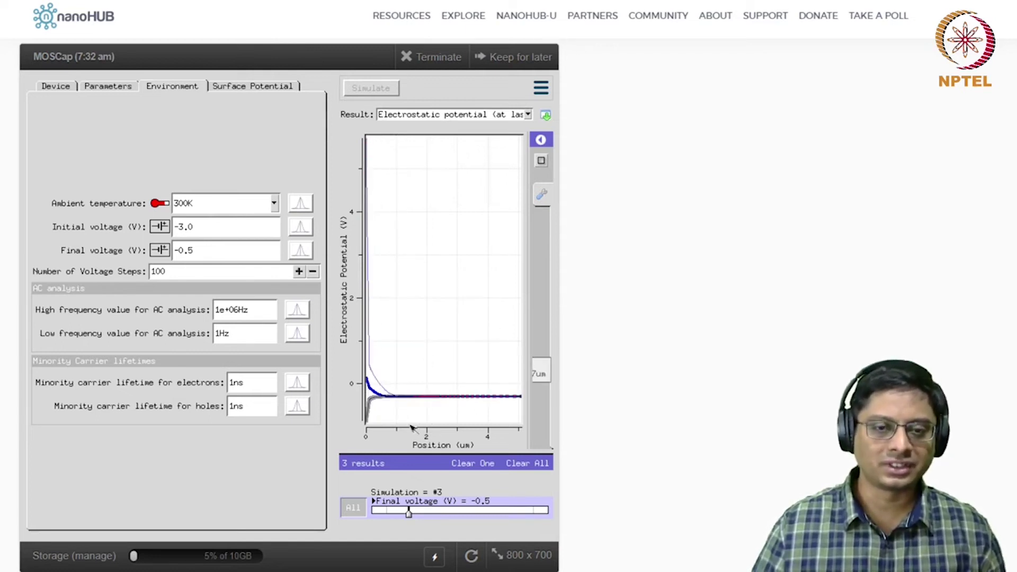
{"action": "left_click_drag", "start_coordinate": [415, 439], "coordinate": [465, 442]}
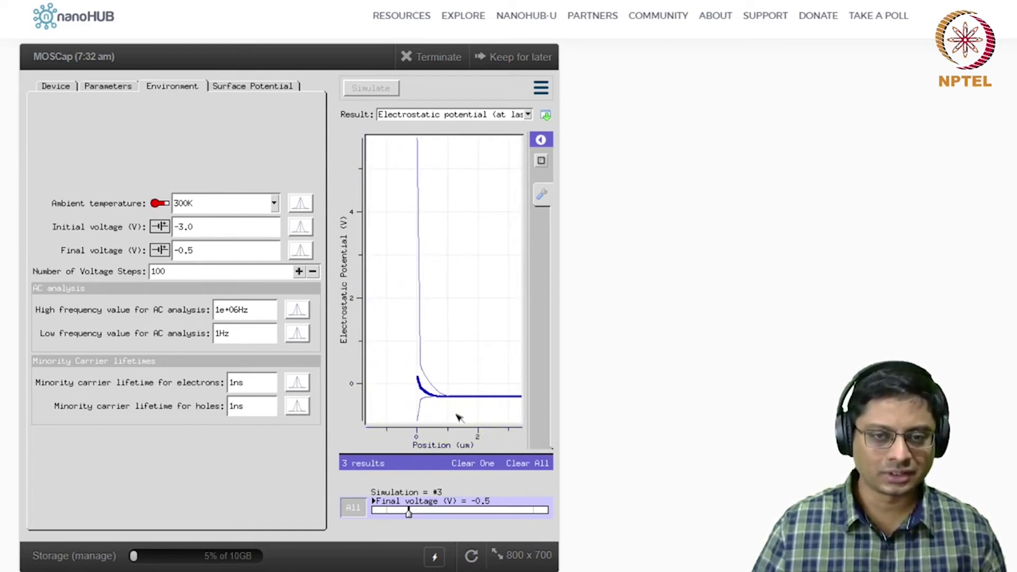
{"action": "left_click_drag", "start_coordinate": [454, 420], "coordinate": [395, 141]}
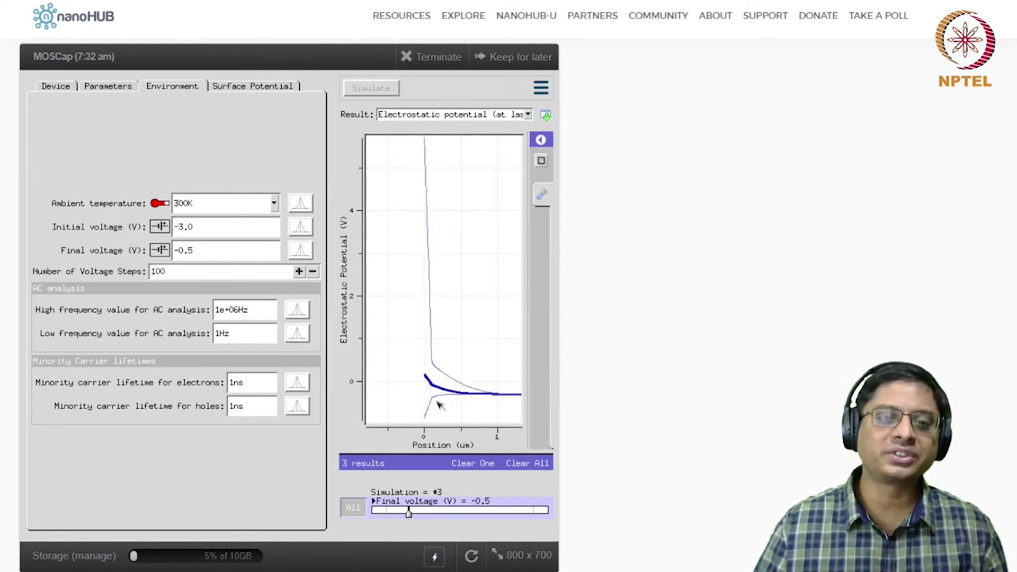
Show the surface potential versus gate bias curves for all simulations and read the -0.5 V run
{"action": "left_click", "coordinate": [451, 117]}
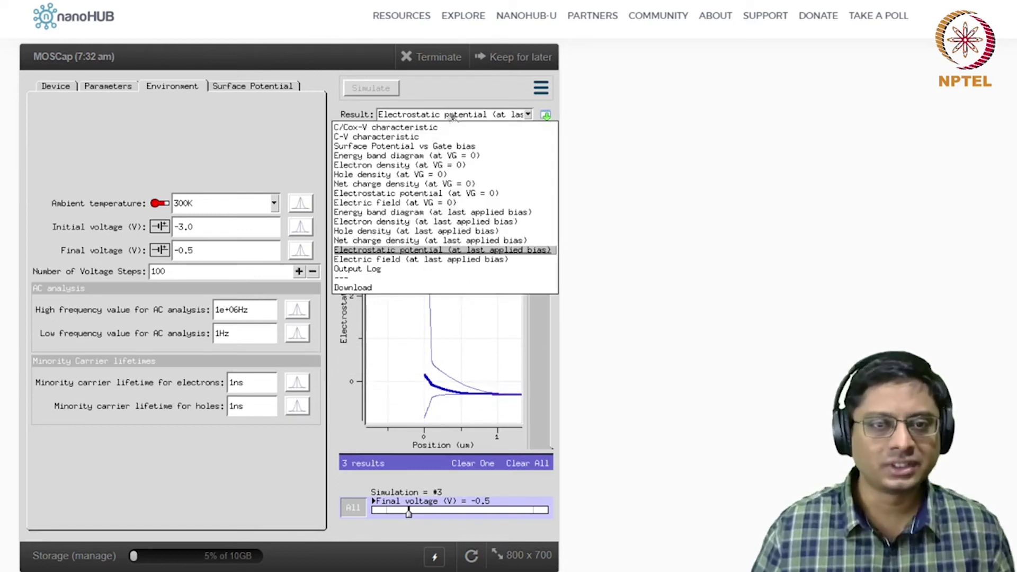
{"action": "left_click", "coordinate": [430, 146]}
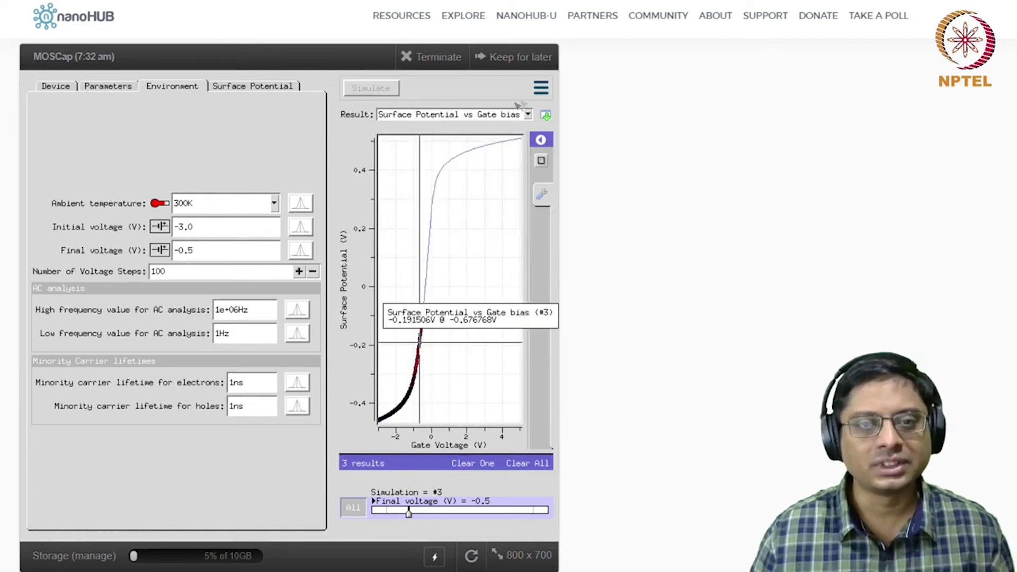
{"action": "left_click", "coordinate": [447, 116]}
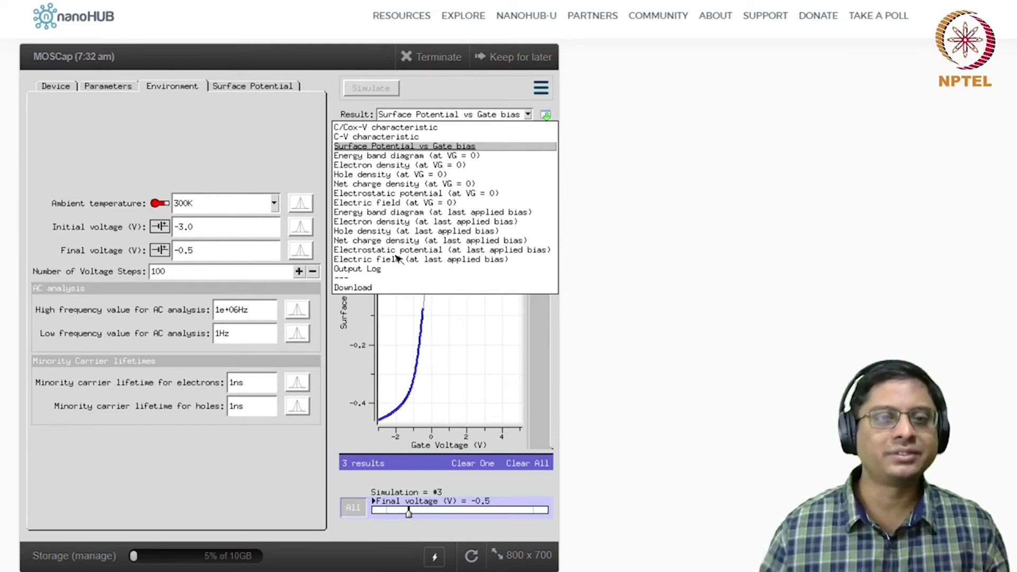
{"action": "left_click", "coordinate": [520, 469]}
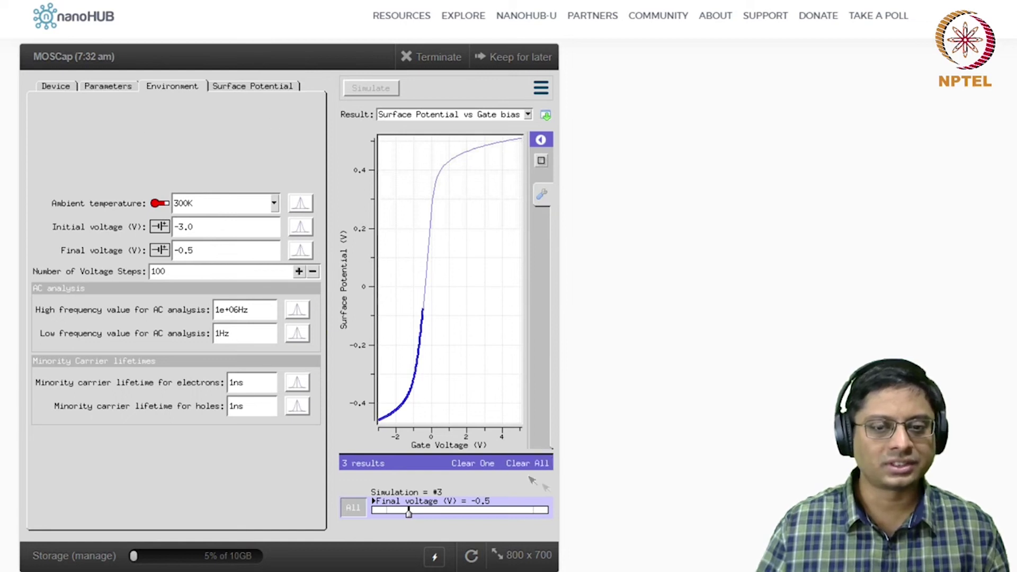
Clear all stored results and simulate the device with the semiconductor doping type set to n.type
{"action": "left_click", "coordinate": [527, 462]}
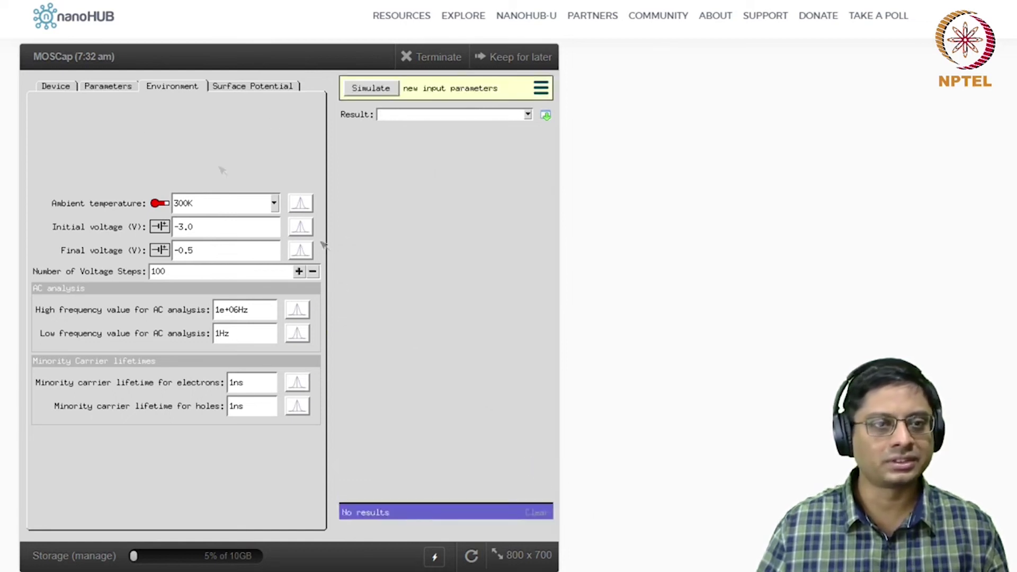
{"action": "left_click", "coordinate": [56, 86]}
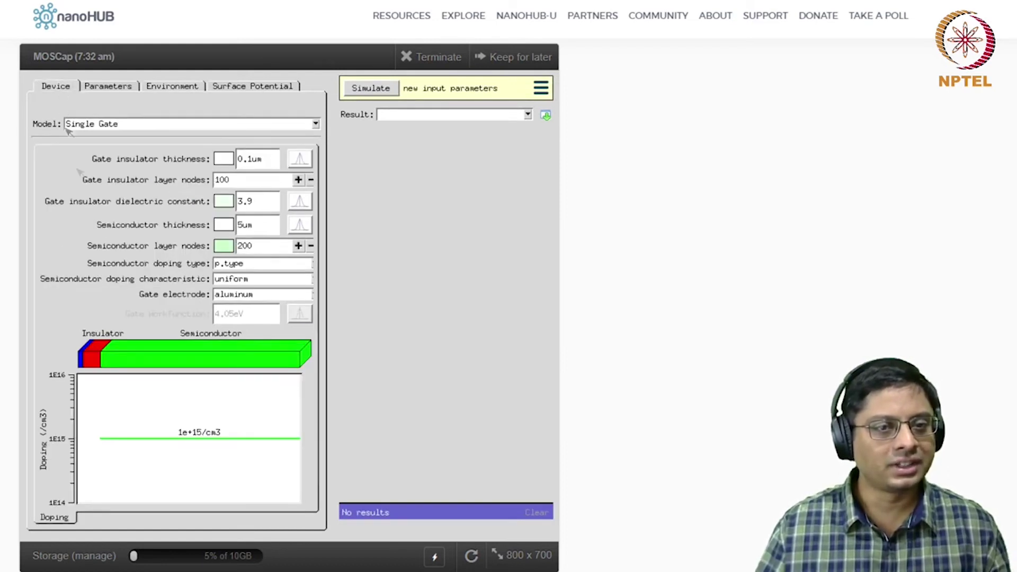
{"action": "left_click", "coordinate": [274, 268]}
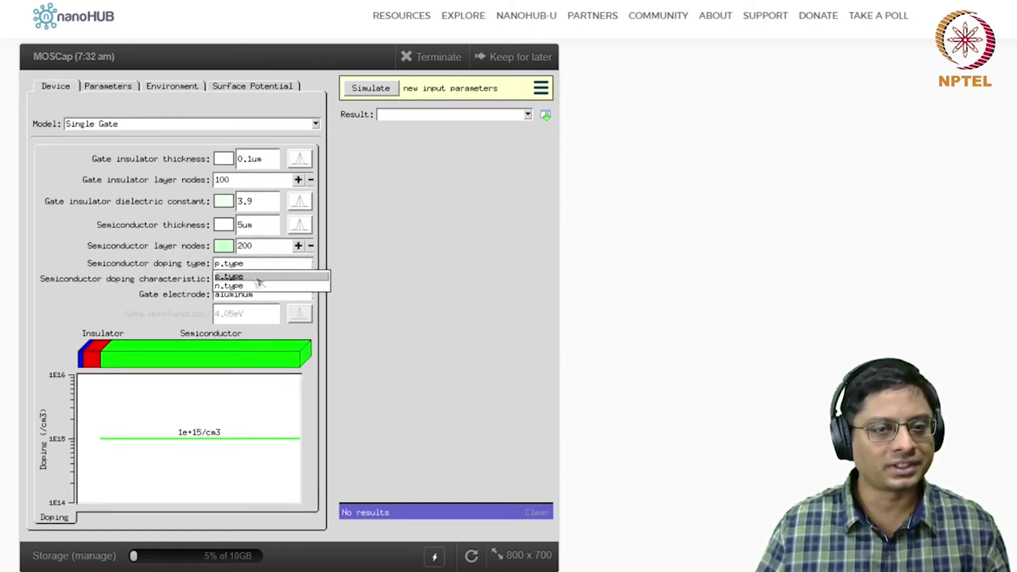
{"action": "left_click", "coordinate": [238, 288]}
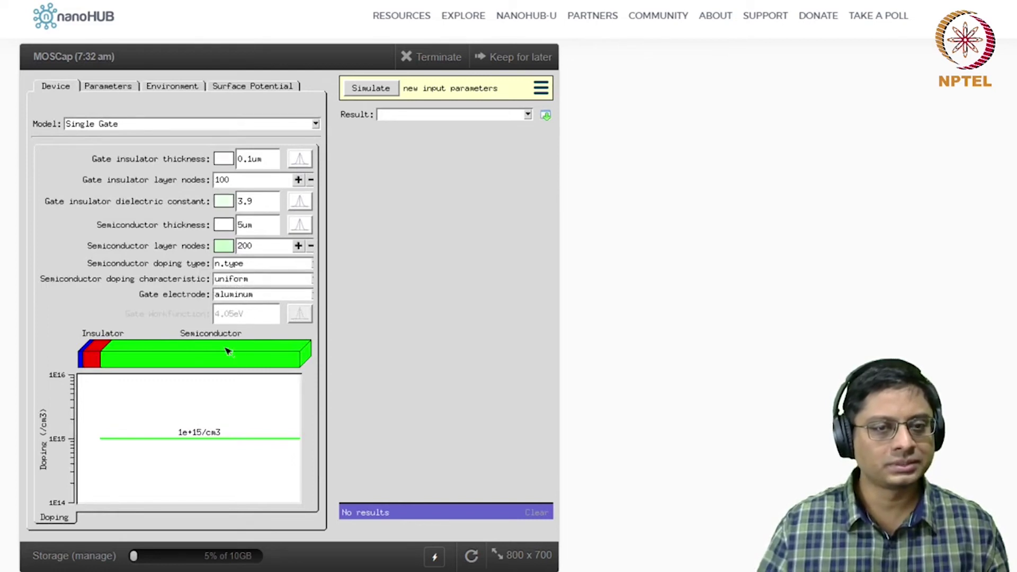
{"action": "left_click", "coordinate": [365, 89]}
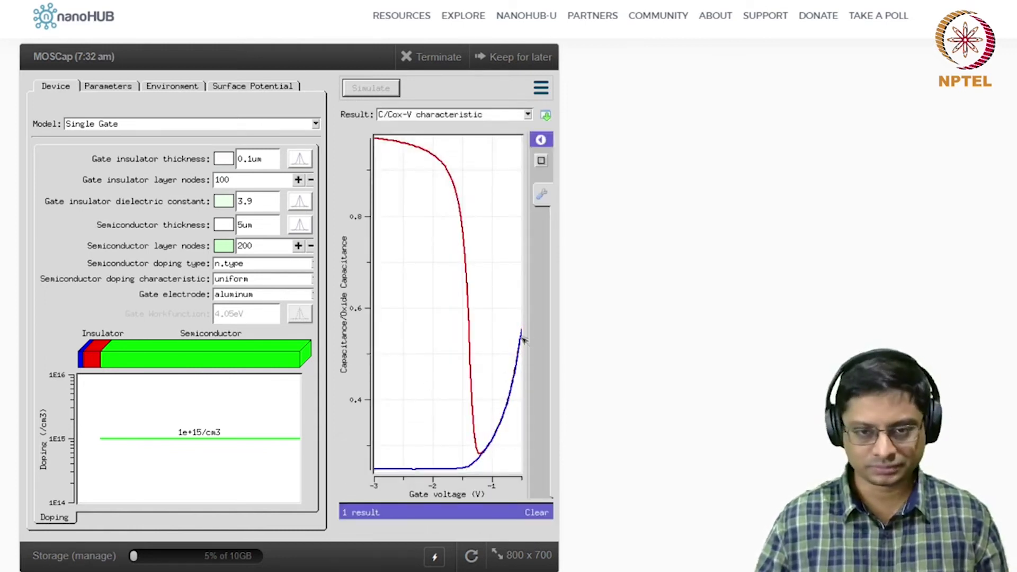
Read the C/Cox-V curves of the n-type device near the final gate voltage and around -1 V, checking the sweep voltages
{"action": "mouse_move", "coordinate": [520, 345]}
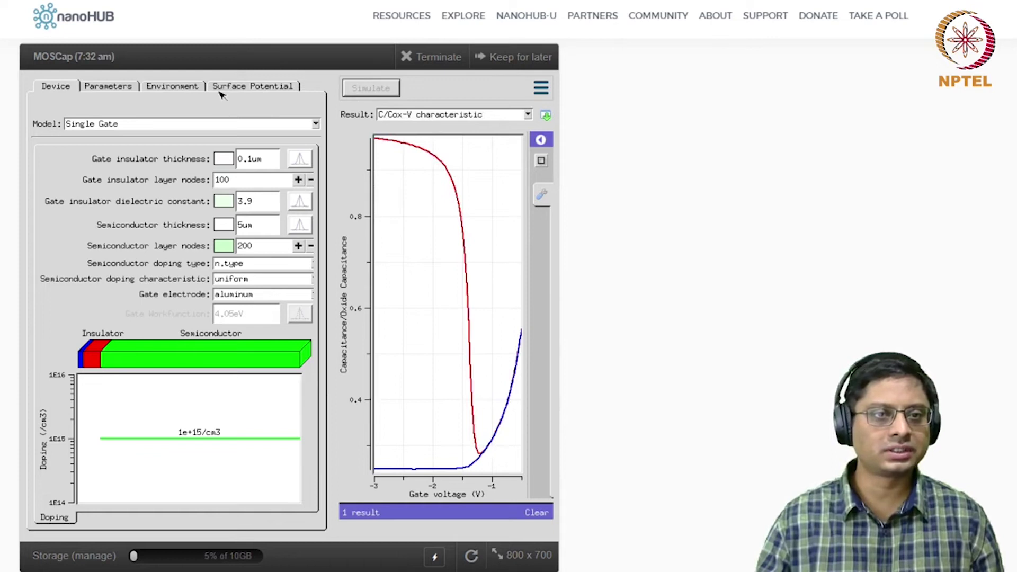
{"action": "left_click", "coordinate": [155, 88]}
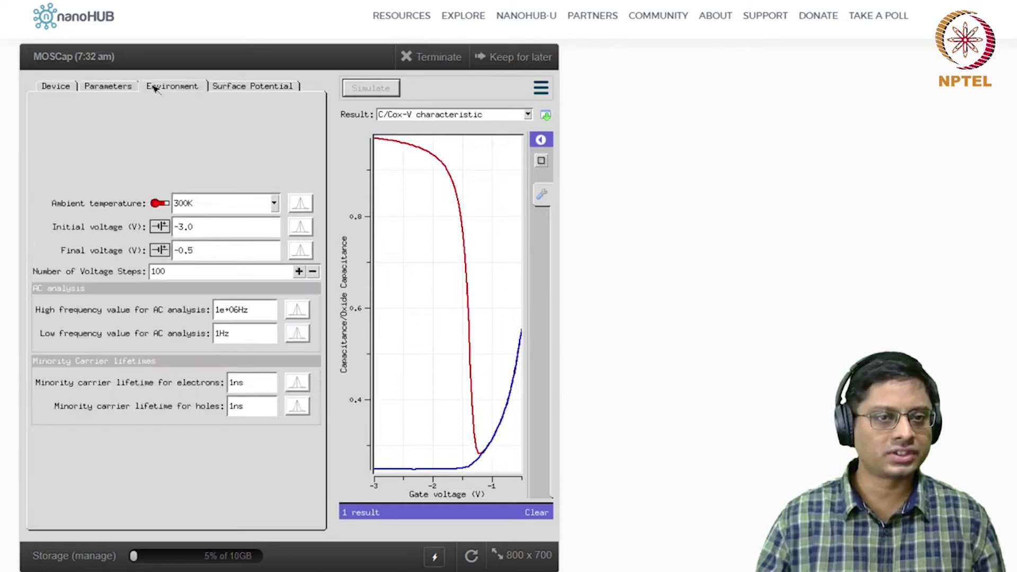
{"action": "left_click", "coordinate": [47, 87]}
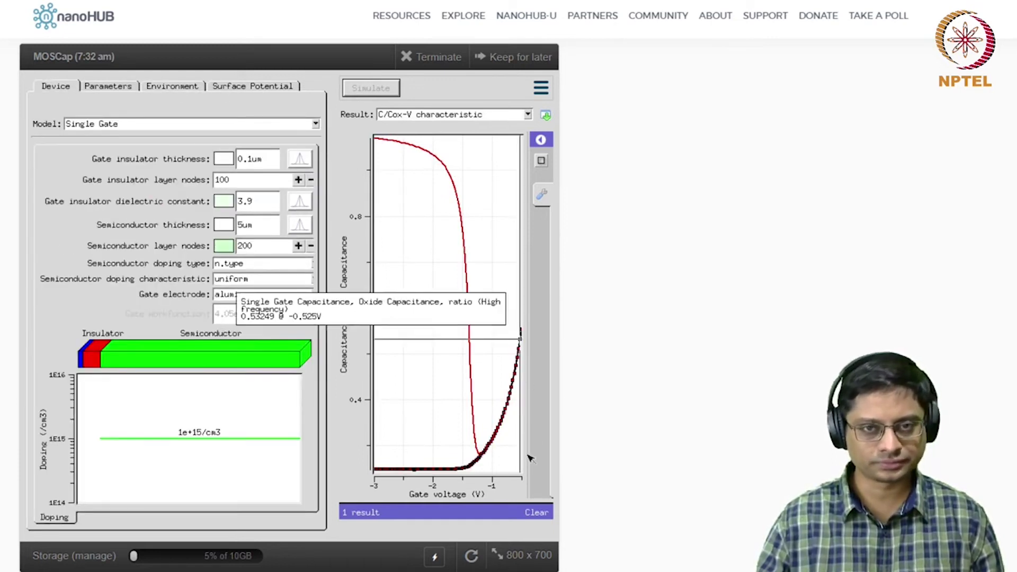
{"action": "mouse_move", "coordinate": [479, 455]}
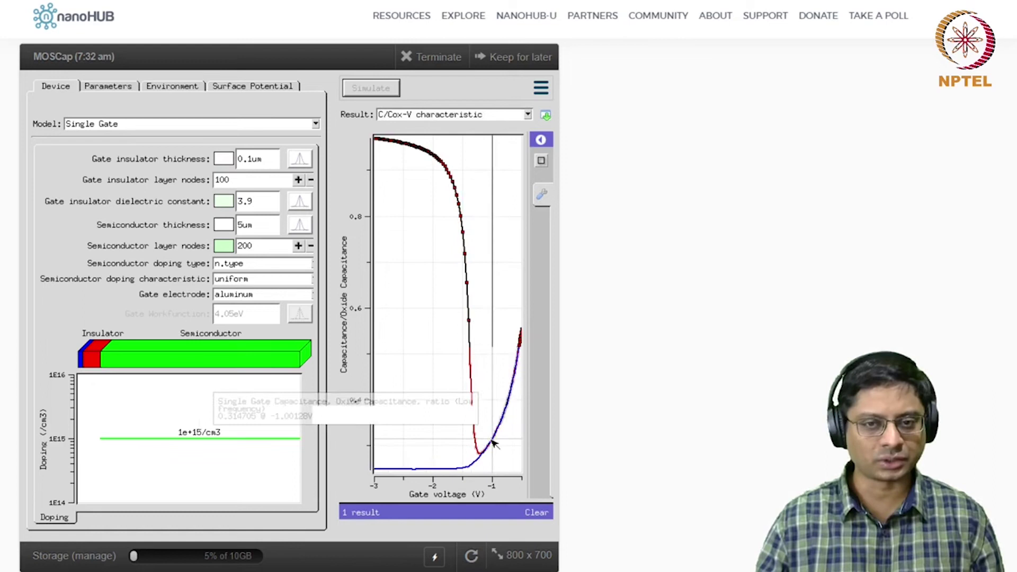
Set the initial voltage of the gate sweep to -1.0 V and rerun the simulation with the previous result cleared
{"action": "left_click", "coordinate": [176, 86]}
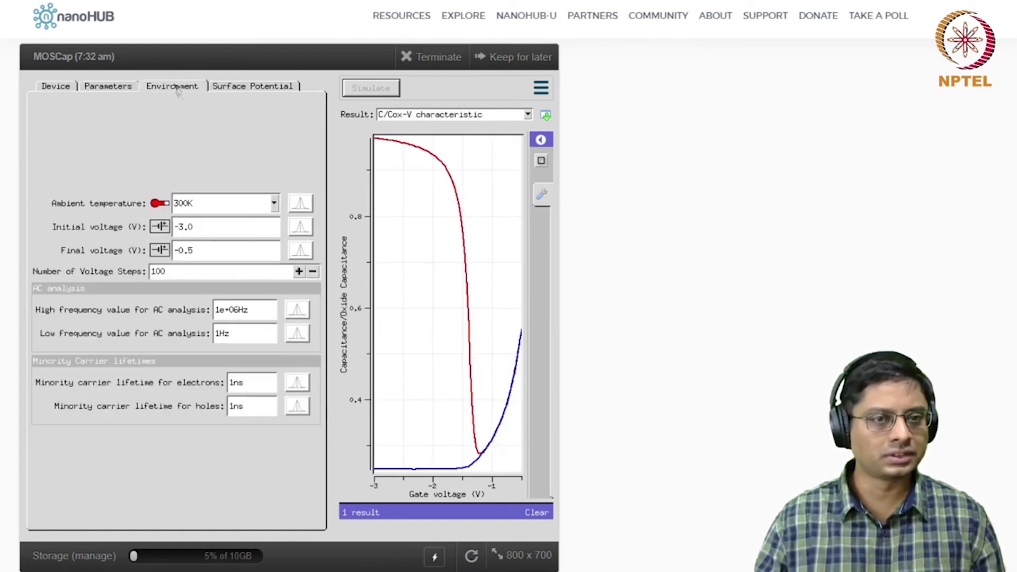
{"action": "triple_click", "coordinate": [202, 230]}
{"action": "left_click", "coordinate": [191, 227]}
{"action": "key", "text": "BackSpace"}
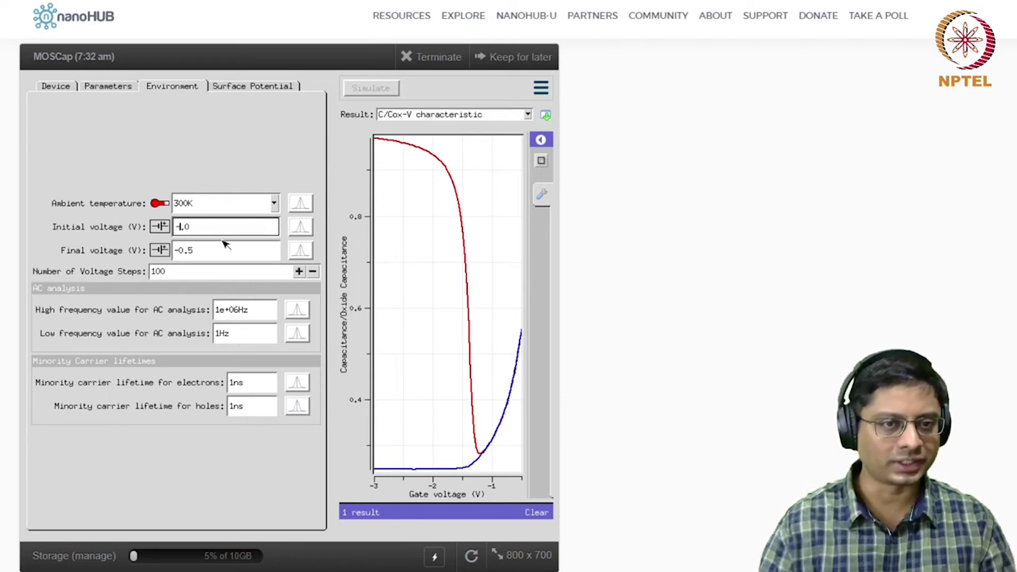
{"action": "type", "text": "1"}
{"action": "left_click", "coordinate": [261, 158]}
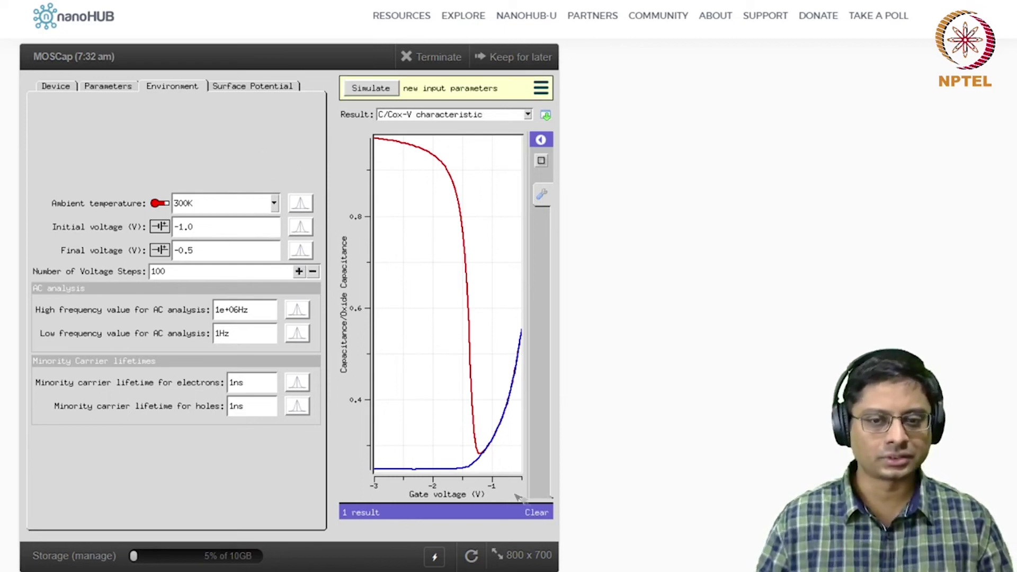
{"action": "left_click", "coordinate": [537, 512]}
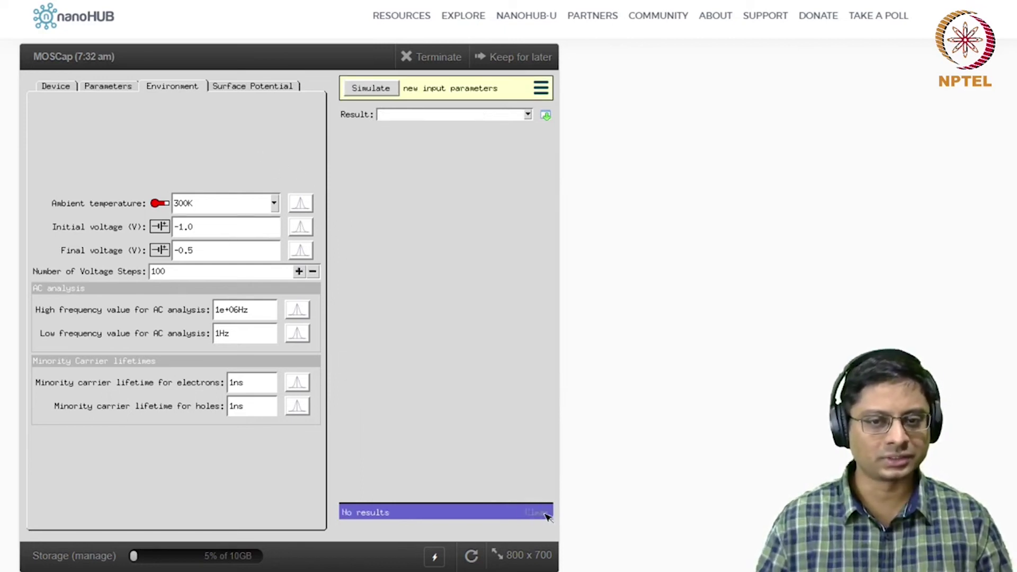
{"action": "left_click", "coordinate": [371, 88]}
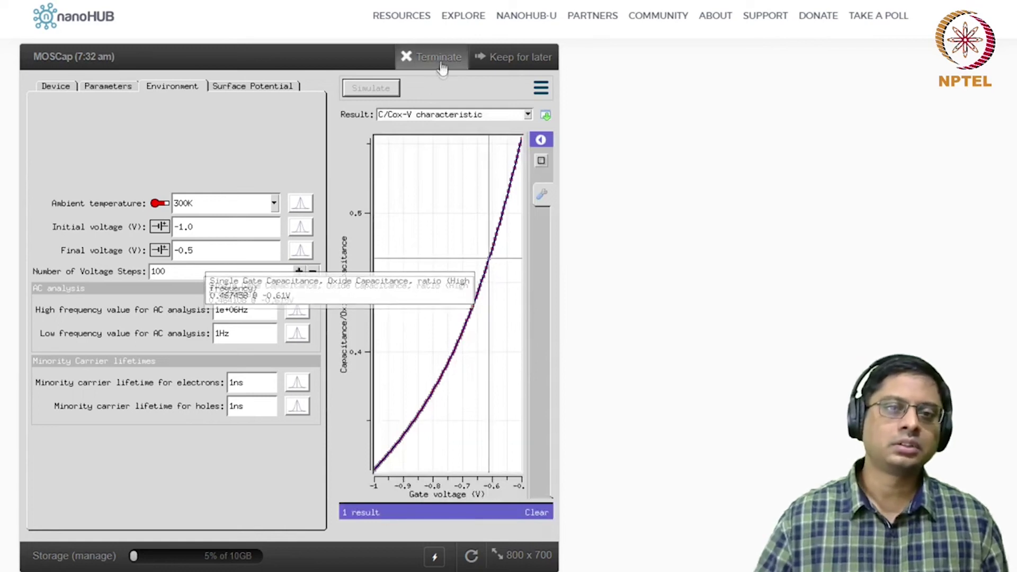
Show the hole density at the last applied bias for the n-type device and examine its profile near the interface
{"action": "left_click", "coordinate": [412, 117]}
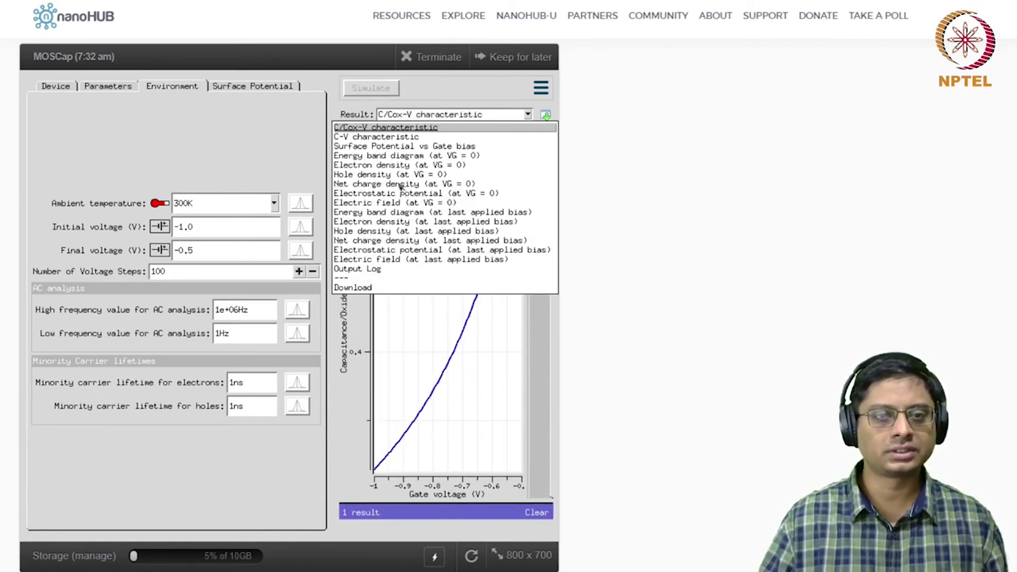
{"action": "left_click", "coordinate": [394, 233]}
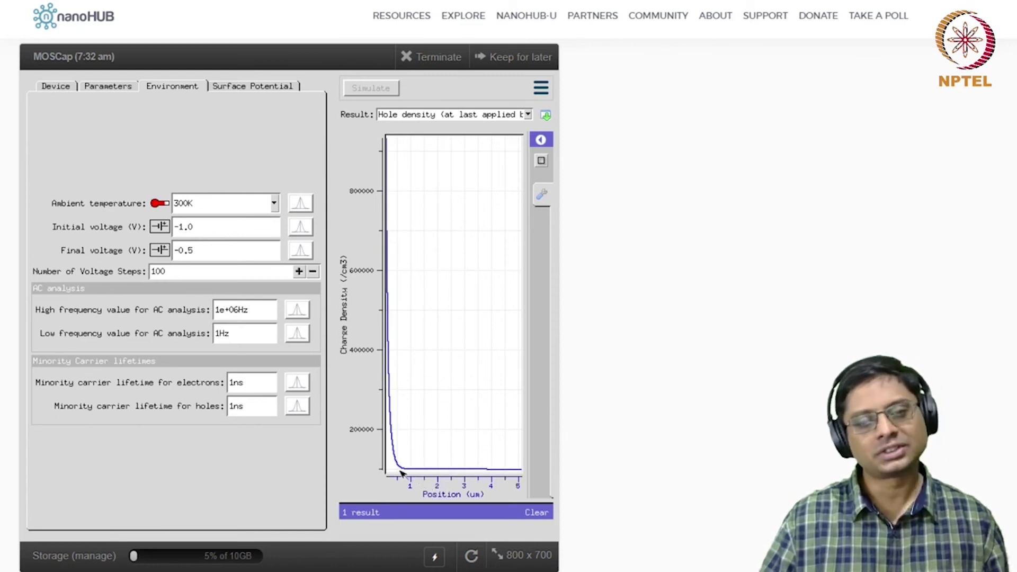
{"action": "mouse_move", "coordinate": [399, 471]}
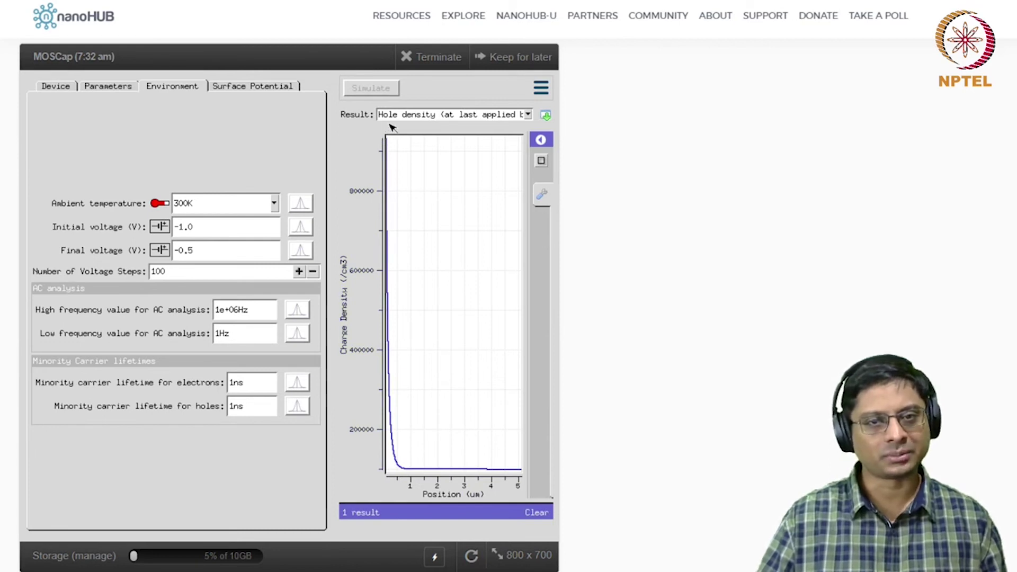
Review the n-type device settings and examine the net charge density at the last applied bias across the semiconductor
{"action": "mouse_move", "coordinate": [391, 145]}
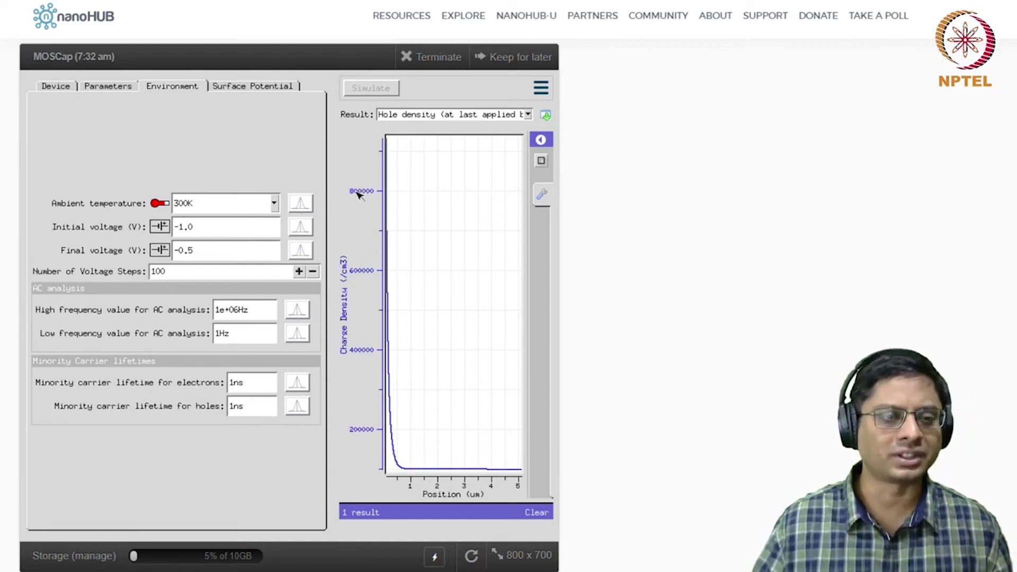
{"action": "left_click", "coordinate": [55, 87]}
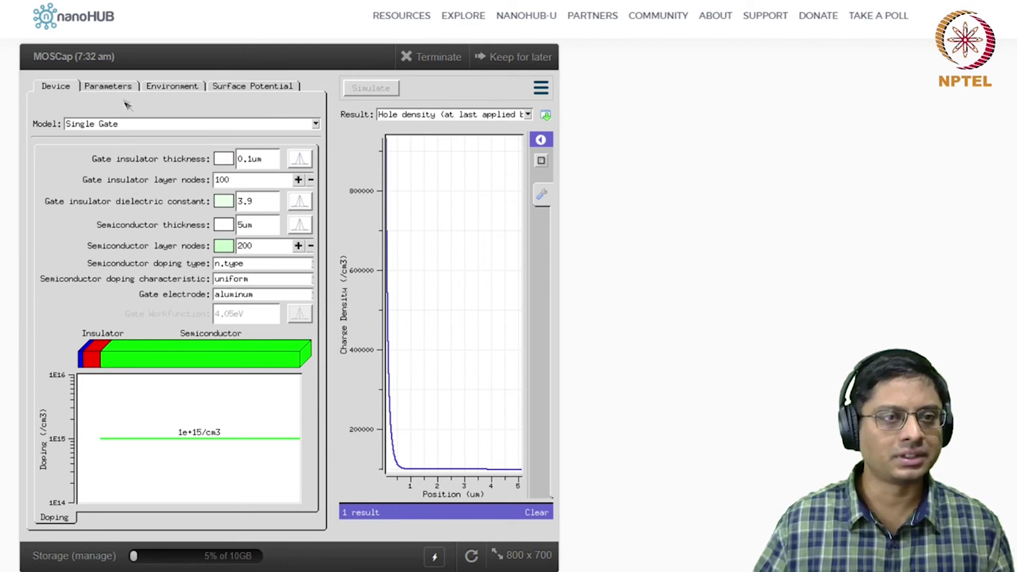
{"action": "left_click", "coordinate": [416, 116]}
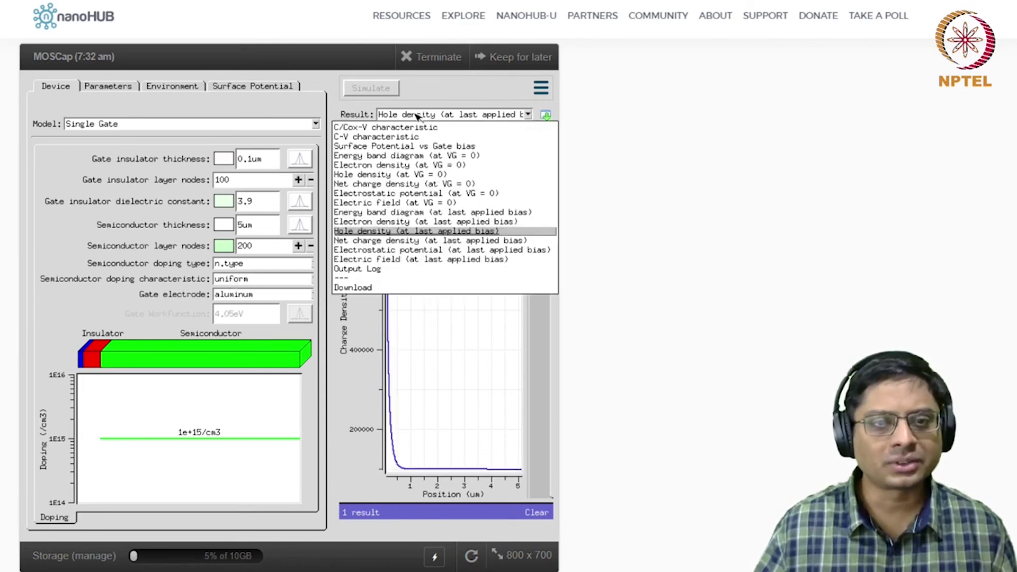
{"action": "left_click", "coordinate": [392, 241]}
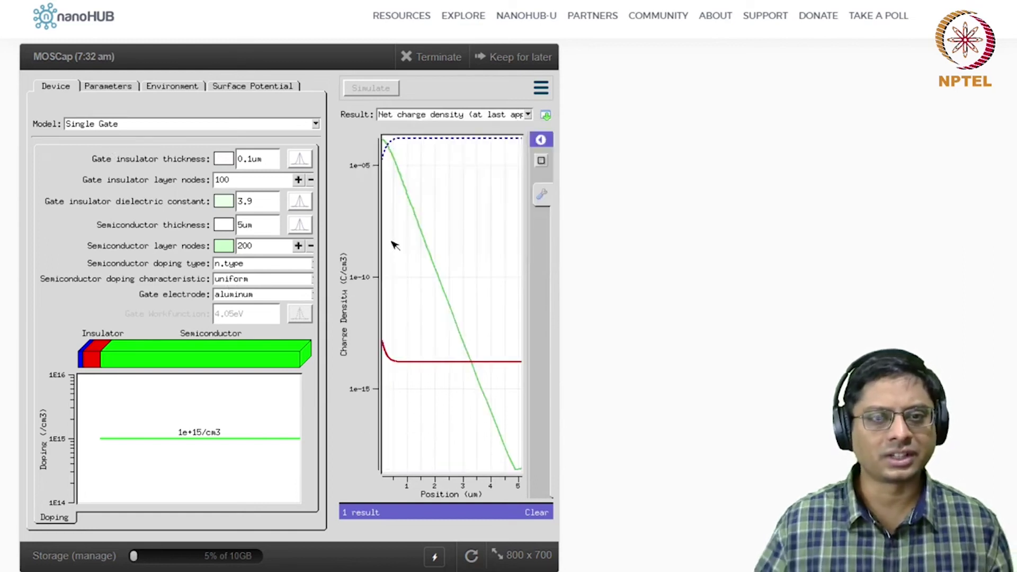
{"action": "mouse_move", "coordinate": [393, 361]}
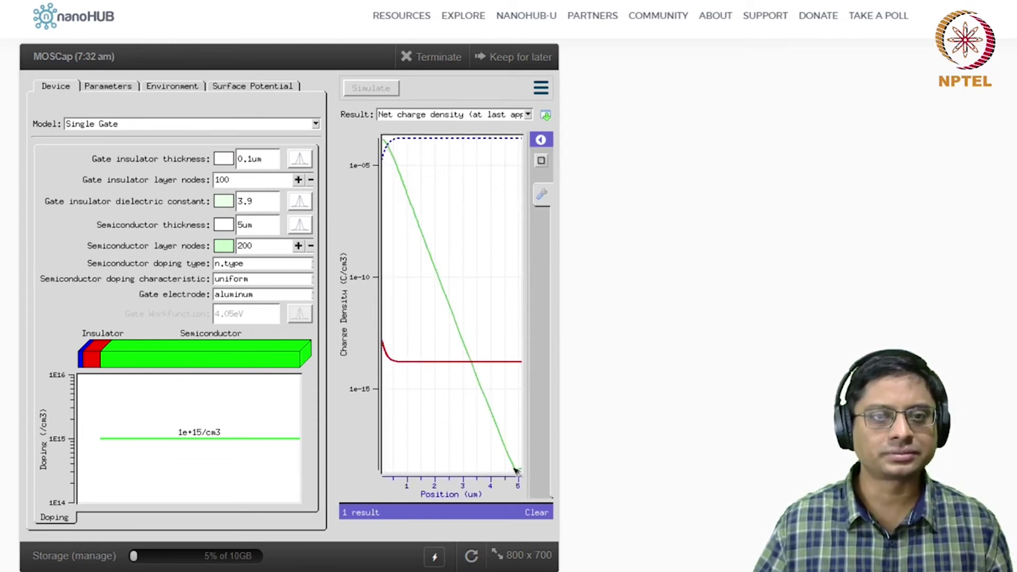
Show the electron density at the last applied bias and read its profile near the oxide interface
{"action": "left_click", "coordinate": [438, 113]}
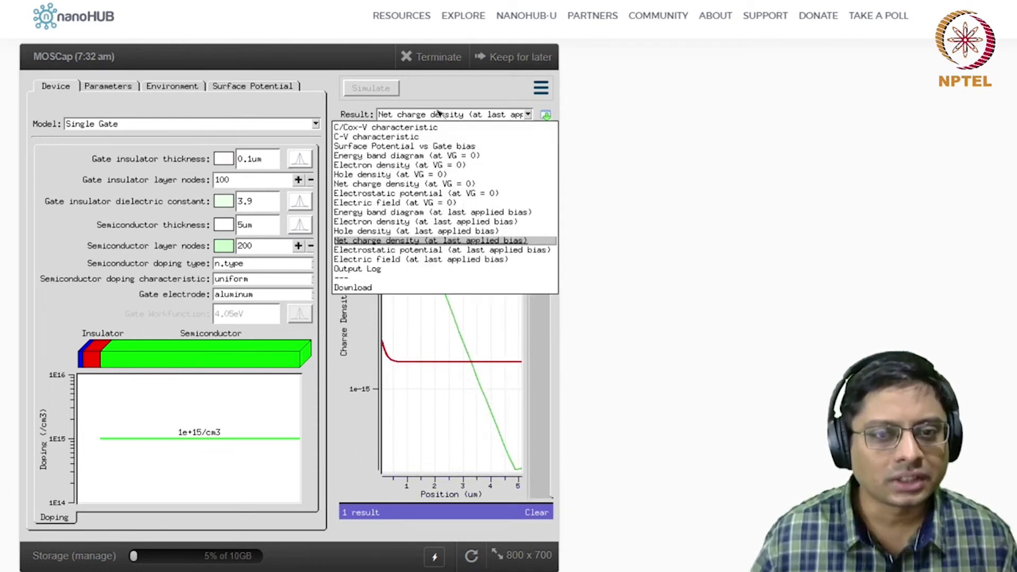
{"action": "left_click", "coordinate": [401, 222]}
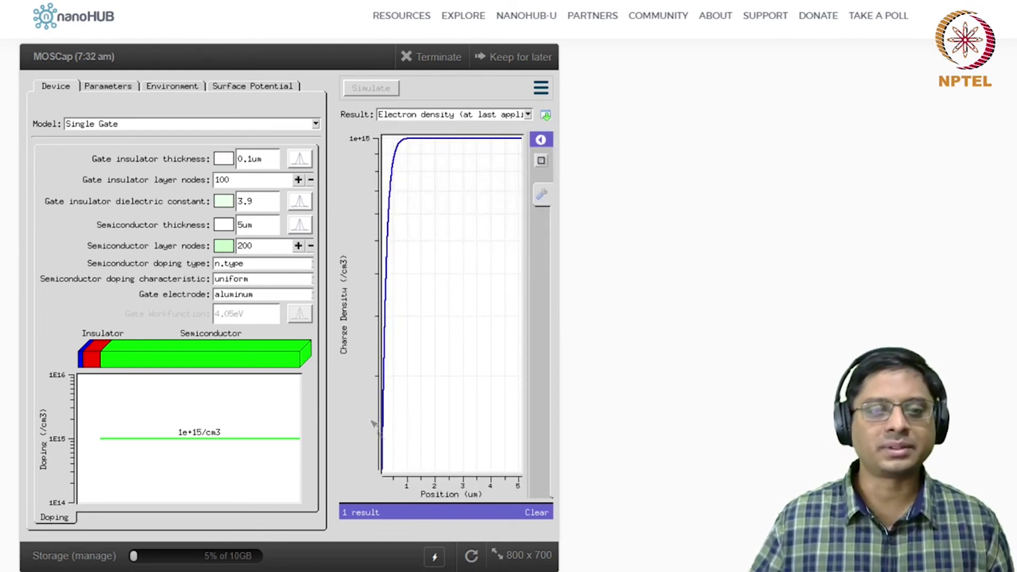
{"action": "mouse_move", "coordinate": [406, 184]}
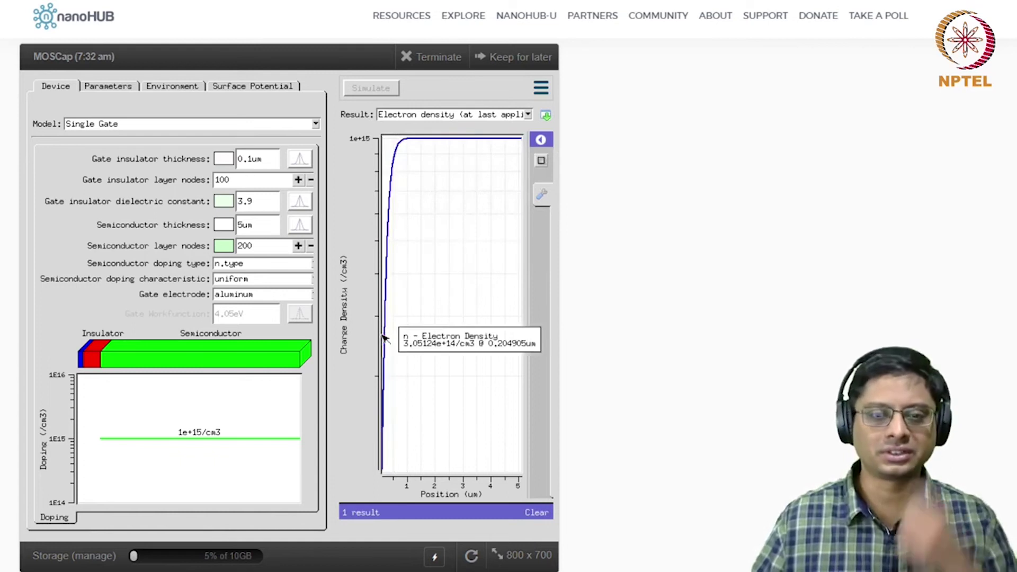
Show the energy band diagram at the last applied bias and examine the Fermi level and the band bending near the interface
{"action": "left_click", "coordinate": [441, 113]}
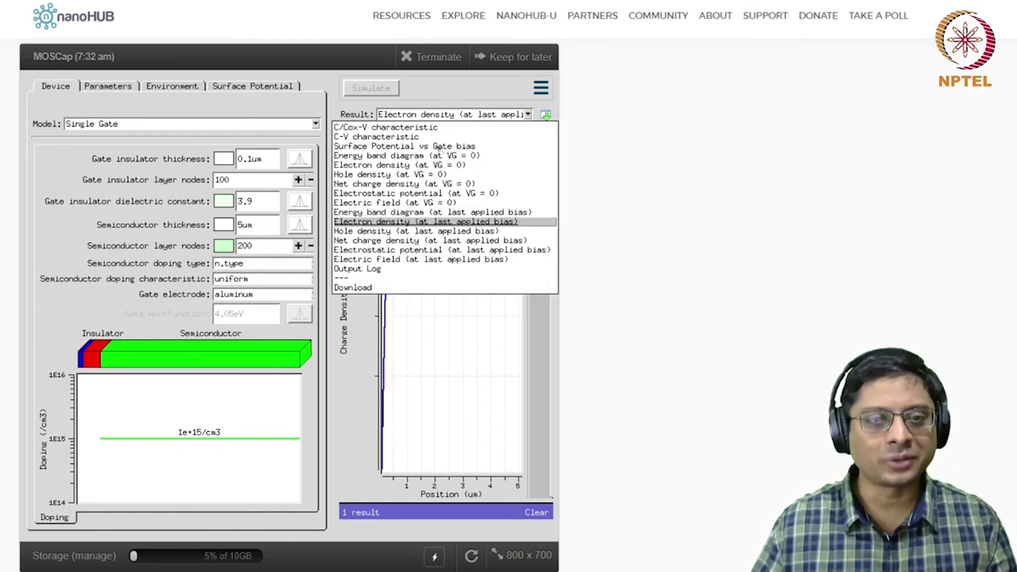
{"action": "left_click", "coordinate": [391, 213]}
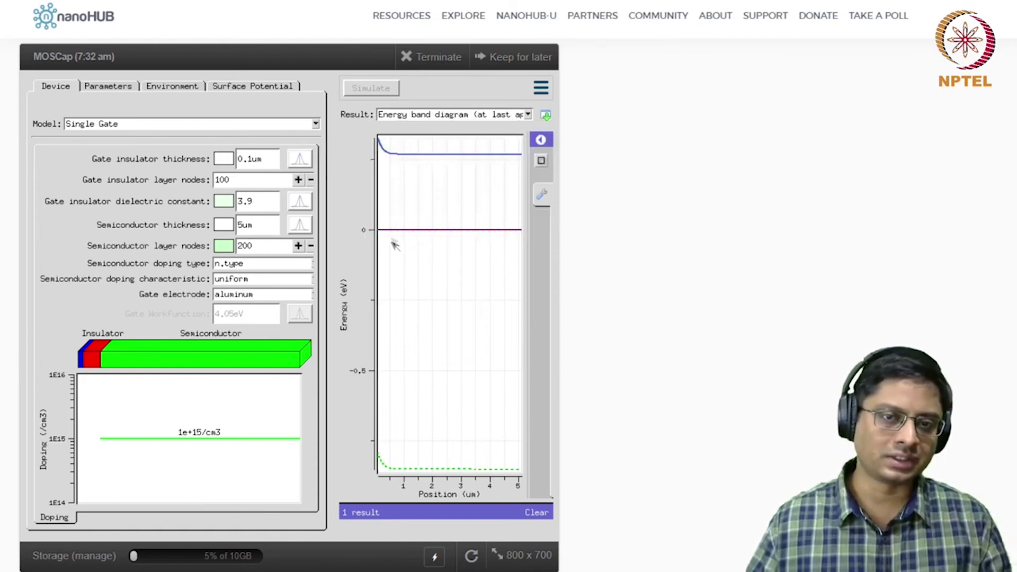
{"action": "mouse_move", "coordinate": [400, 231]}
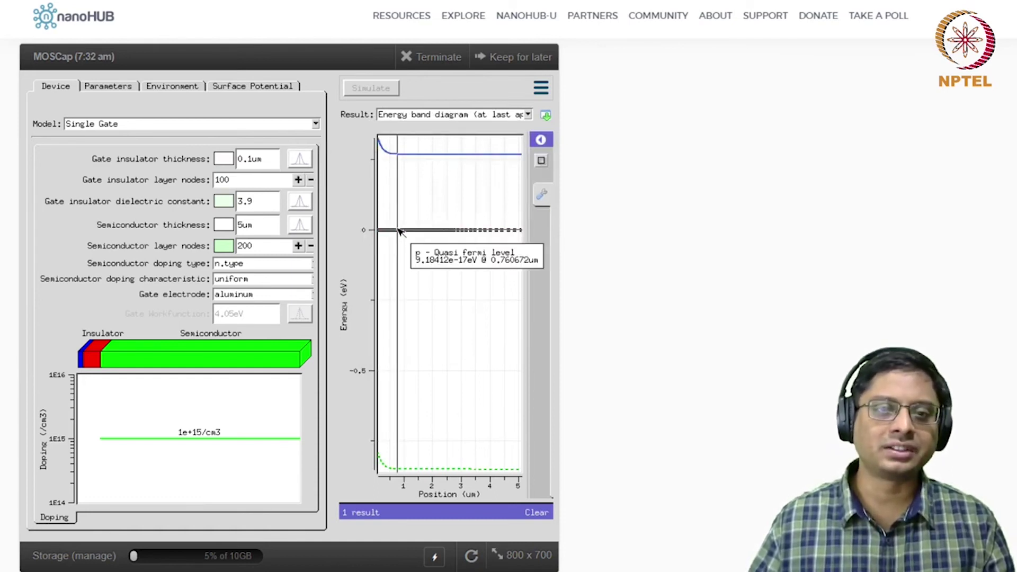
{"action": "mouse_move", "coordinate": [417, 158]}
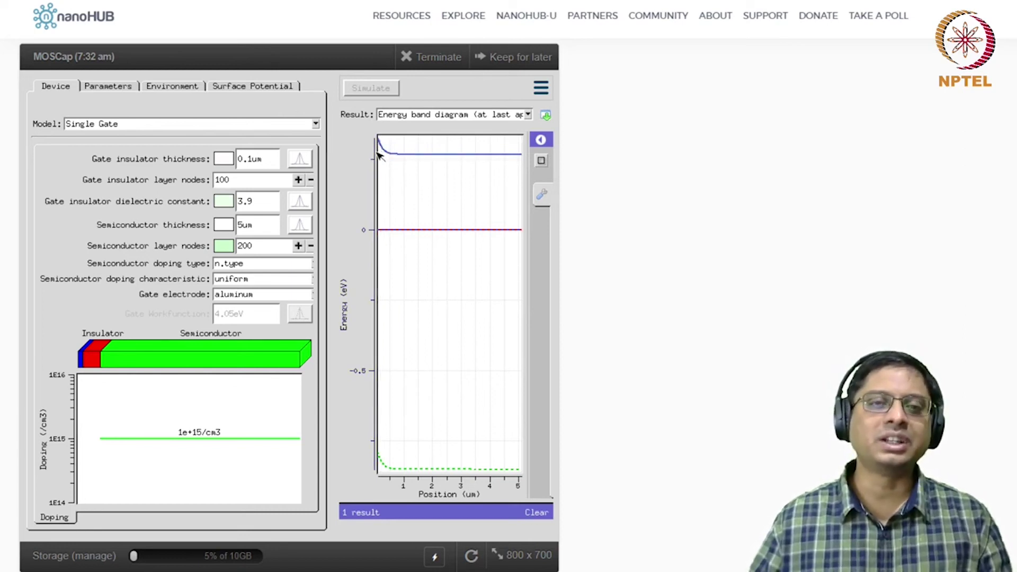
Set the final voltage of the gate sweep to -3 V and run the simulation
{"action": "left_click", "coordinate": [167, 88]}
{"action": "left_click", "coordinate": [206, 254]}
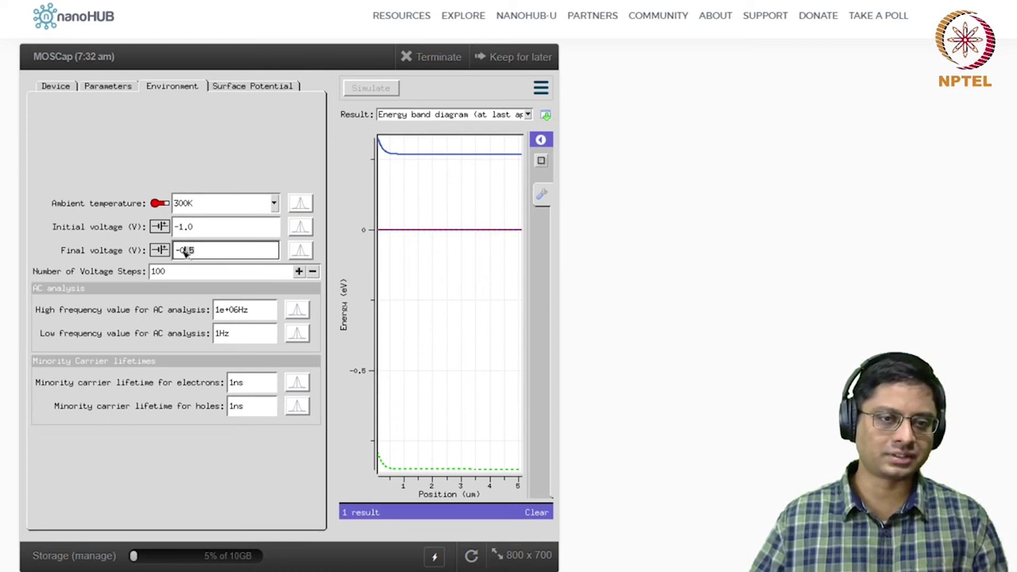
{"action": "left_click_drag", "start_coordinate": [182, 253], "coordinate": [196, 252]}
{"action": "type", "text": "3"}
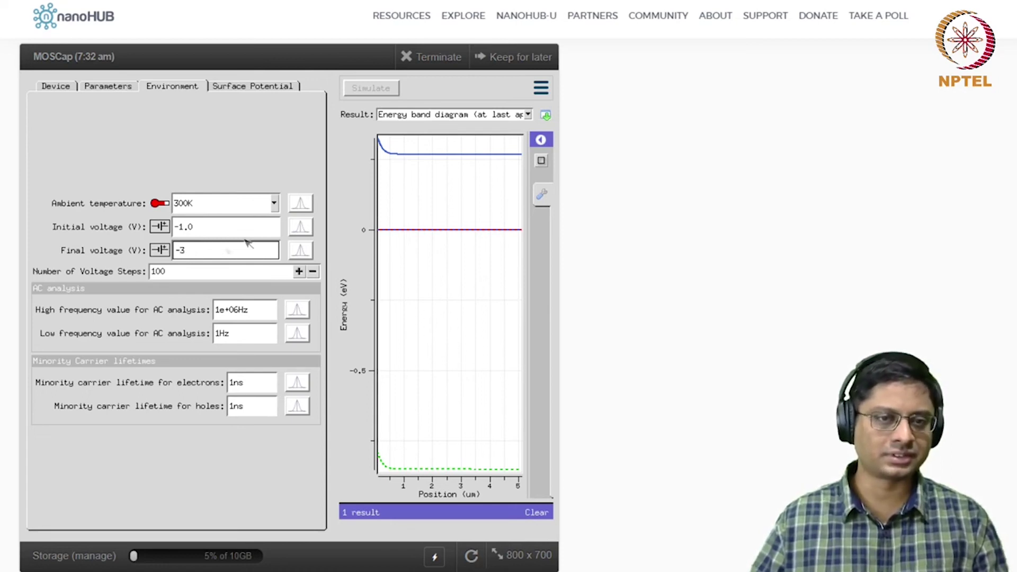
{"action": "left_click", "coordinate": [196, 273]}
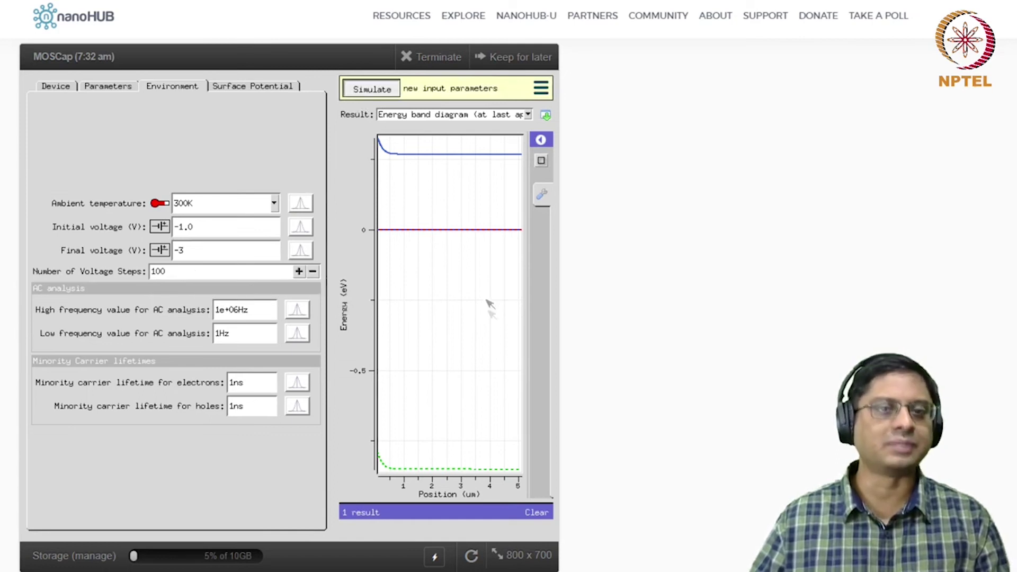
{"action": "key", "text": "Return"}
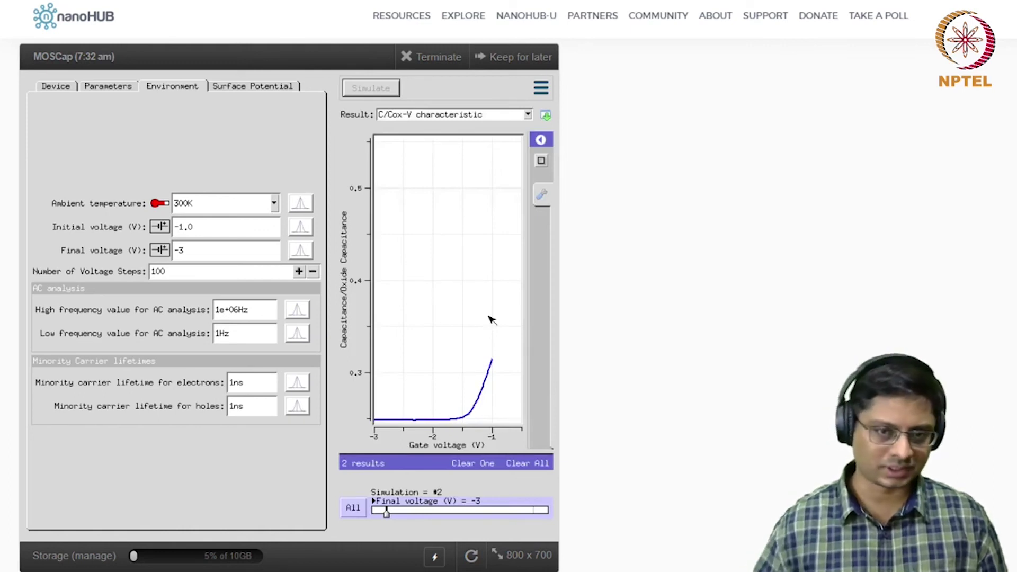
Examine the energy band diagram and the peak hole density at the interface at the last applied bias of the -3 V run
{"action": "left_click", "coordinate": [424, 115]}
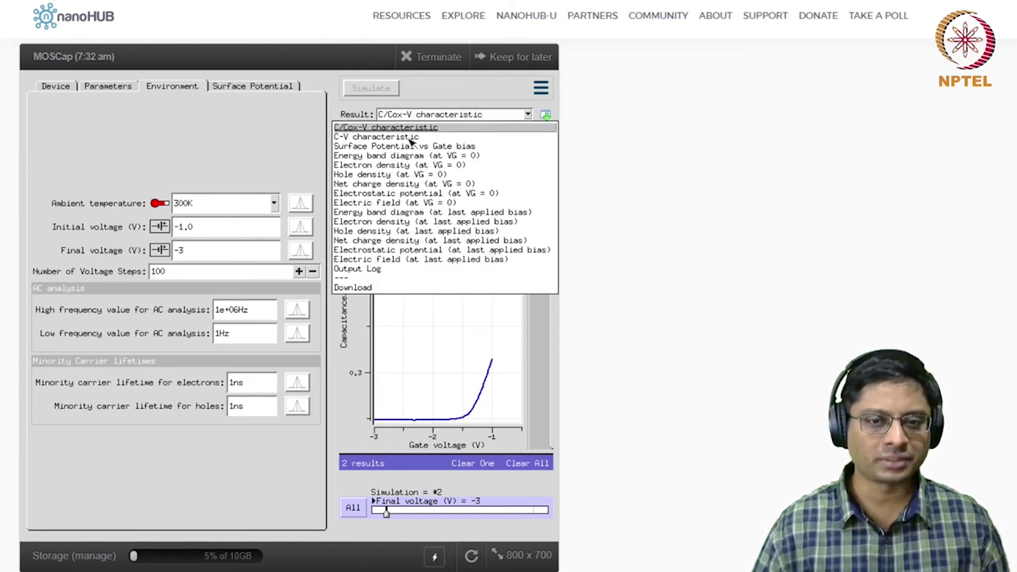
{"action": "left_click", "coordinate": [400, 213]}
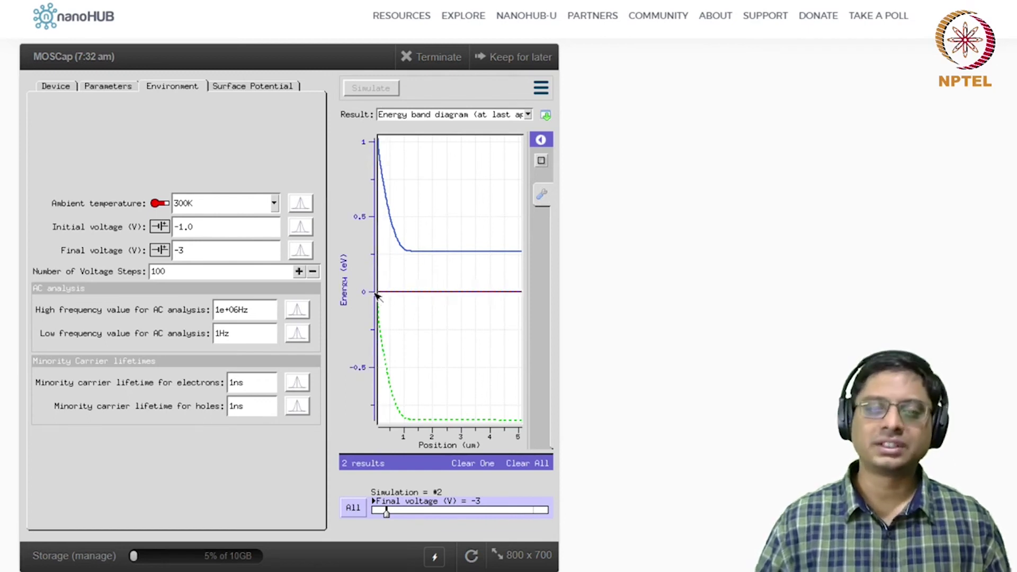
{"action": "left_click", "coordinate": [448, 115]}
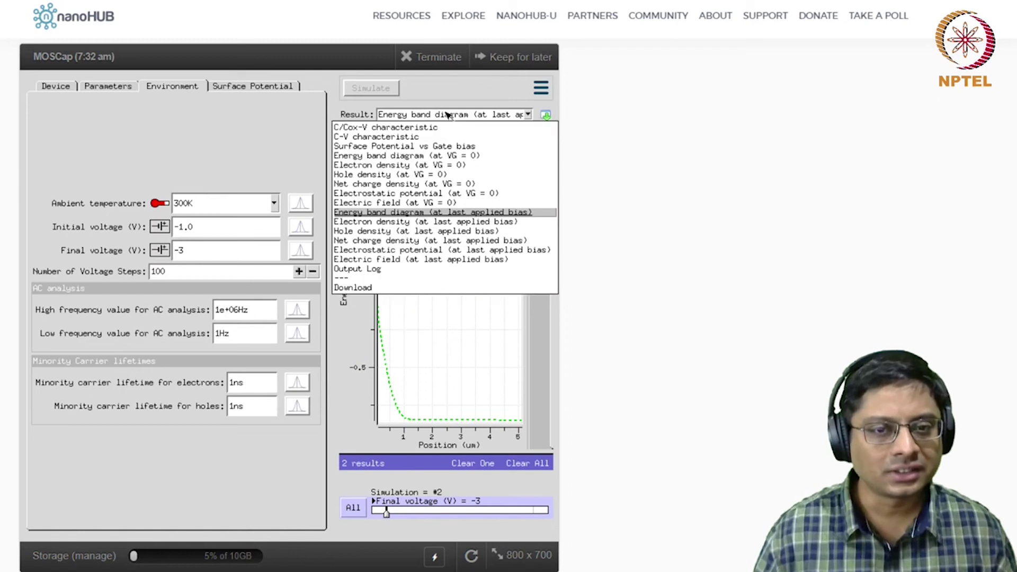
{"action": "left_click", "coordinate": [397, 231]}
{"action": "mouse_move", "coordinate": [384, 142]}
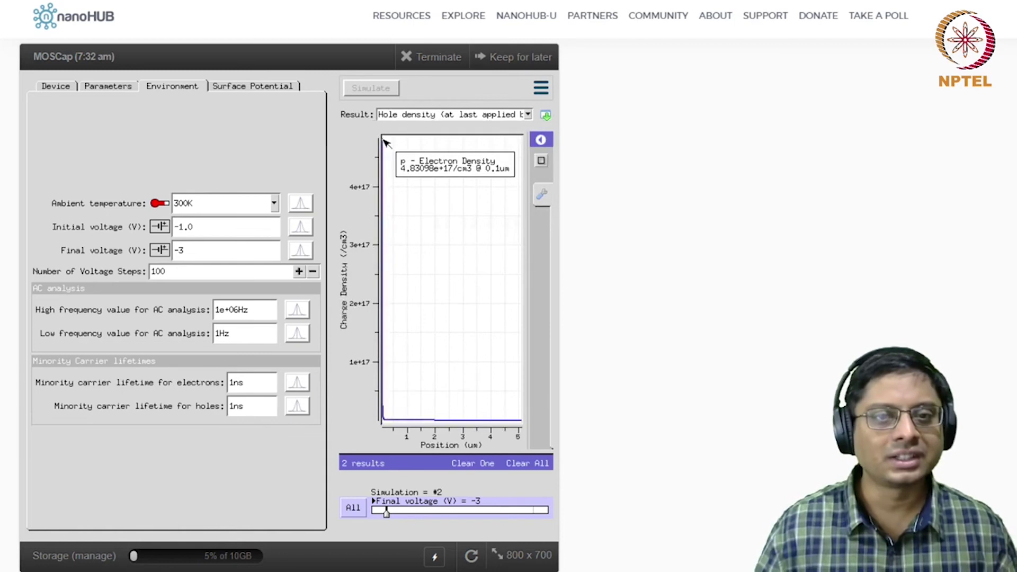
Show the electron density at the last applied bias of the -3 V run and read its values along the depth
{"action": "left_click", "coordinate": [409, 116]}
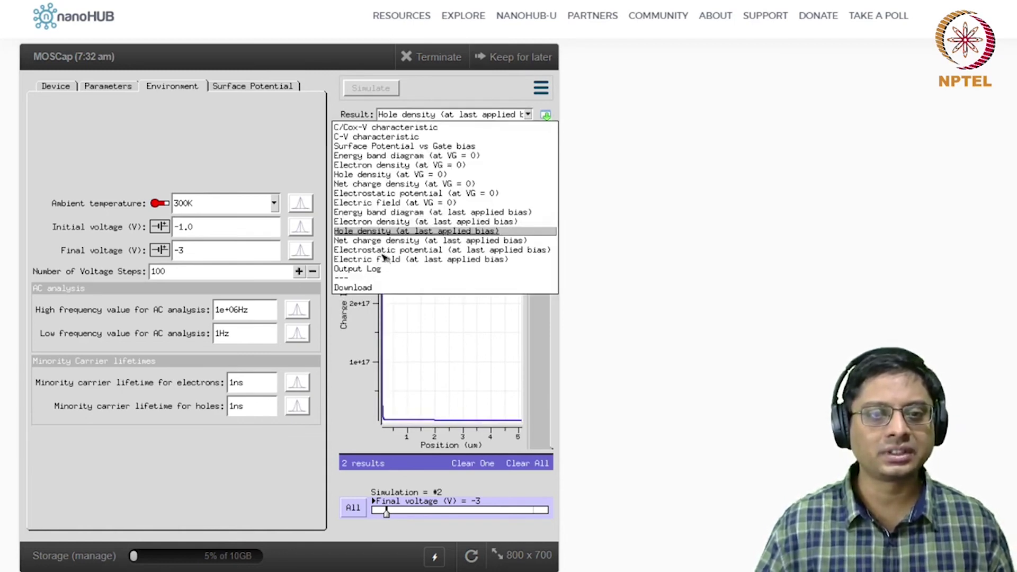
{"action": "left_click", "coordinate": [389, 222]}
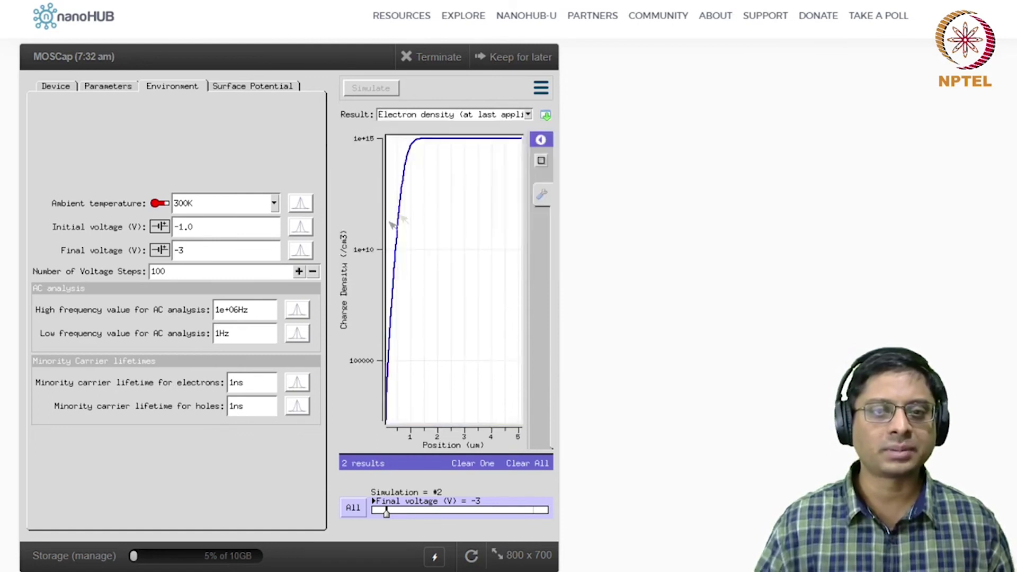
{"action": "mouse_move", "coordinate": [476, 141]}
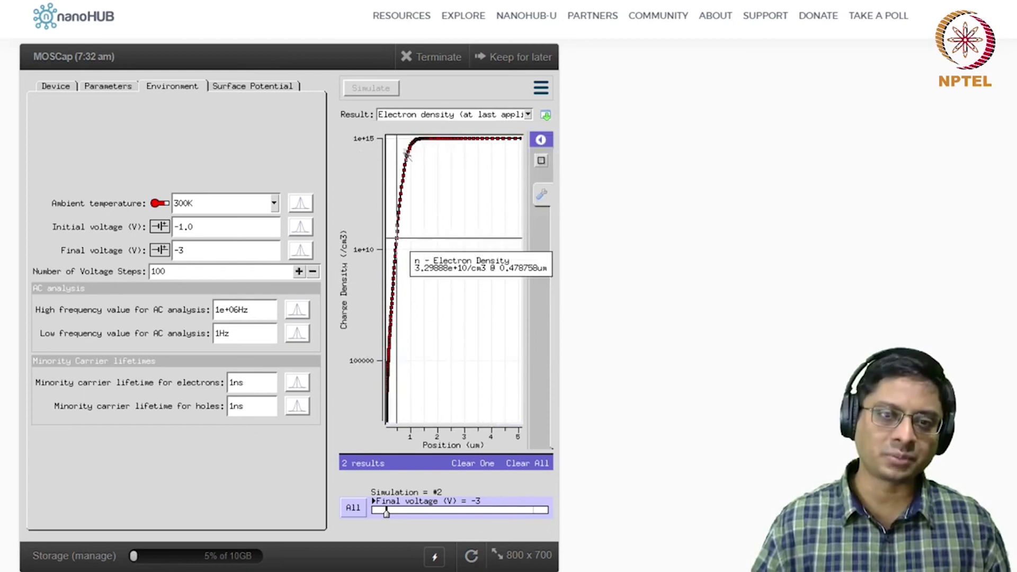
{"action": "mouse_move", "coordinate": [395, 263]}
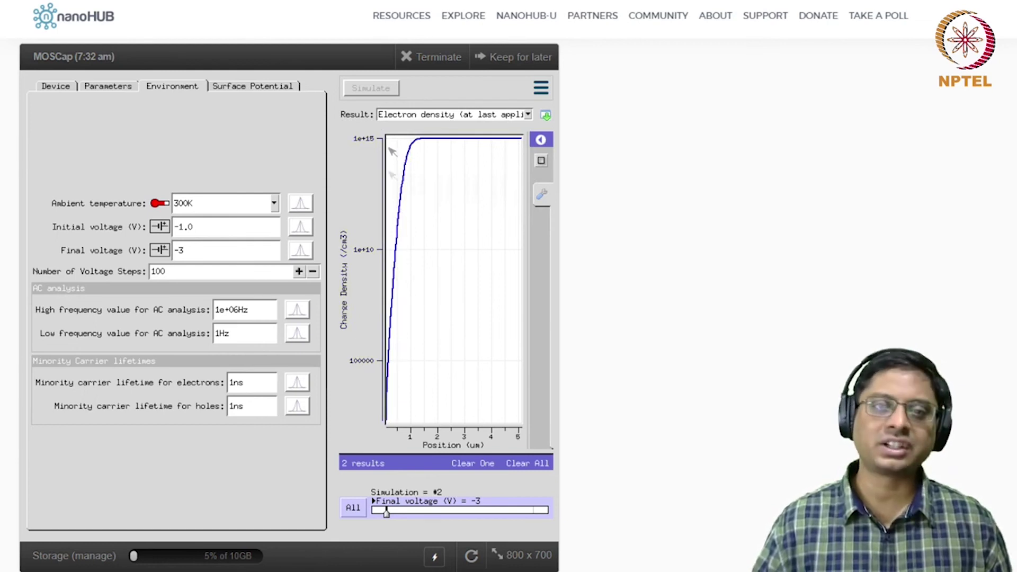
Return to the hole density at the last applied bias of the -3 V run and recheck it at the interface
{"action": "left_click", "coordinate": [434, 118]}
{"action": "left_click", "coordinate": [439, 116]}
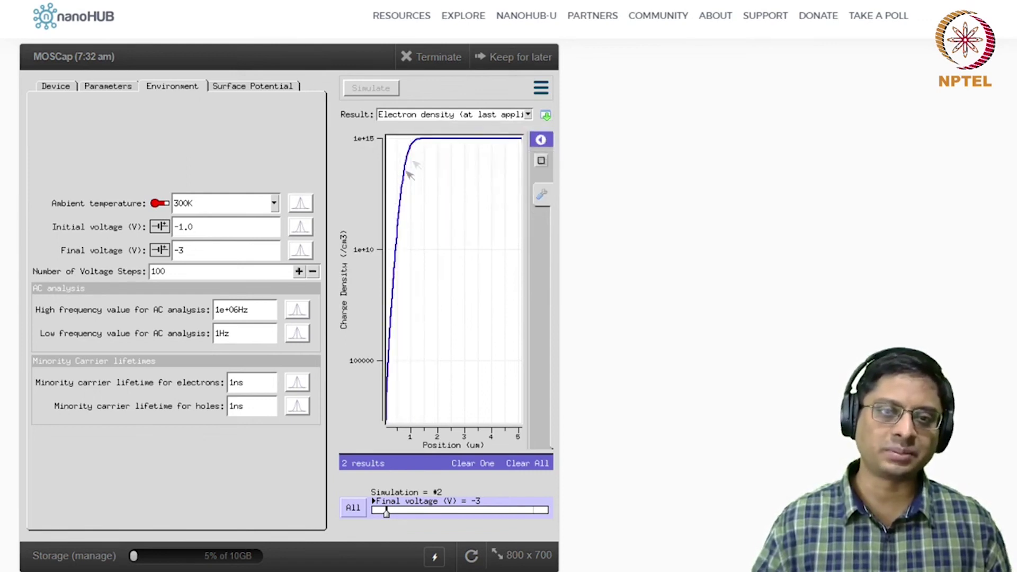
{"action": "left_click", "coordinate": [528, 114]}
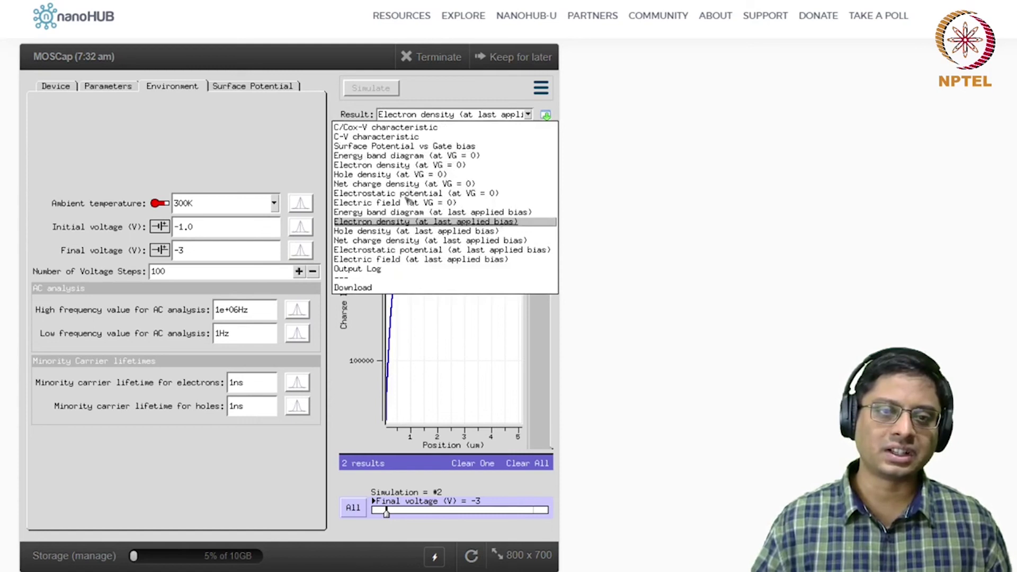
{"action": "left_click", "coordinate": [403, 231]}
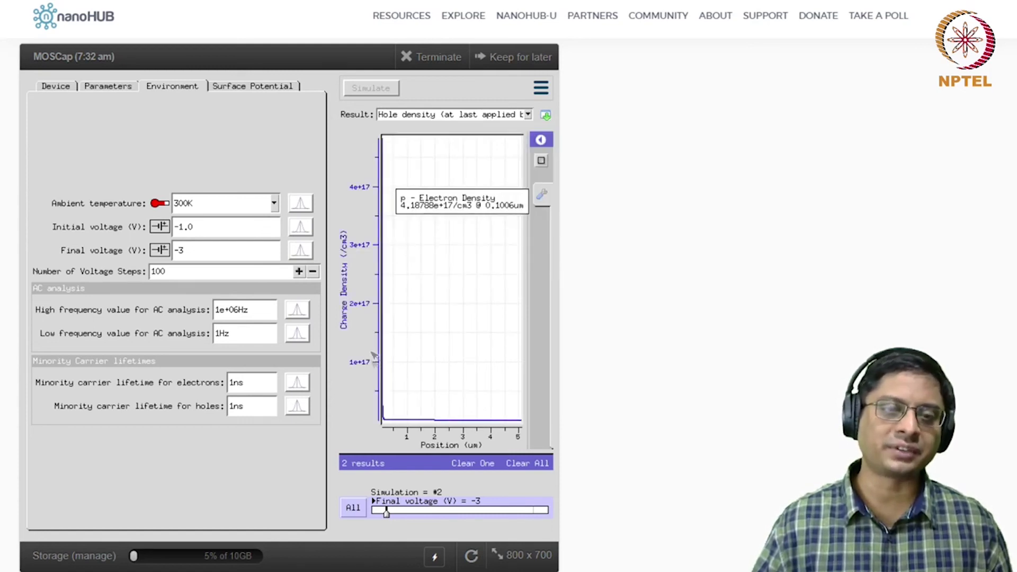
Show the net charge density at the last applied bias of the -3 V run and trace its curve into the bulk
{"action": "left_click", "coordinate": [440, 114]}
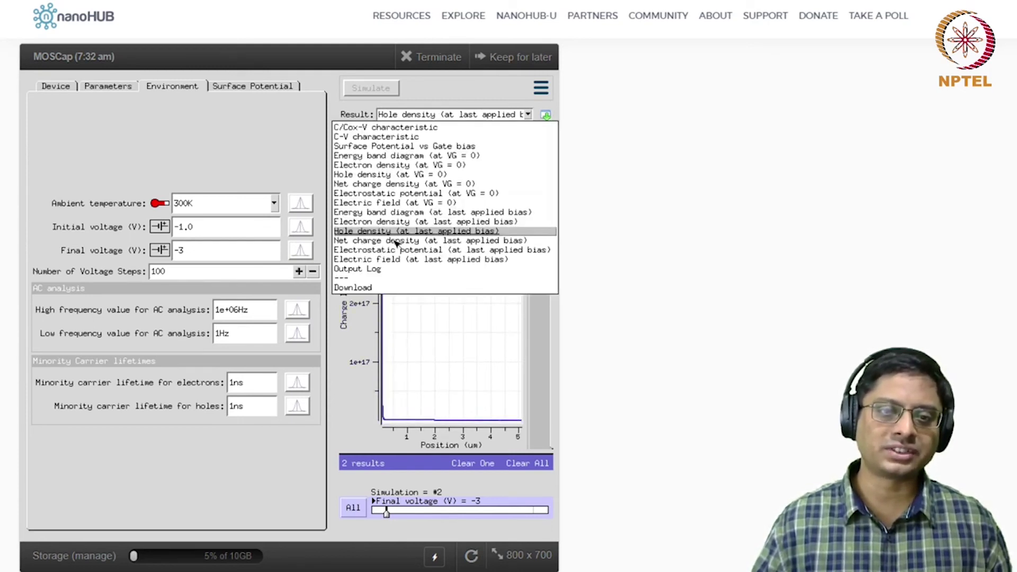
{"action": "left_click", "coordinate": [397, 241]}
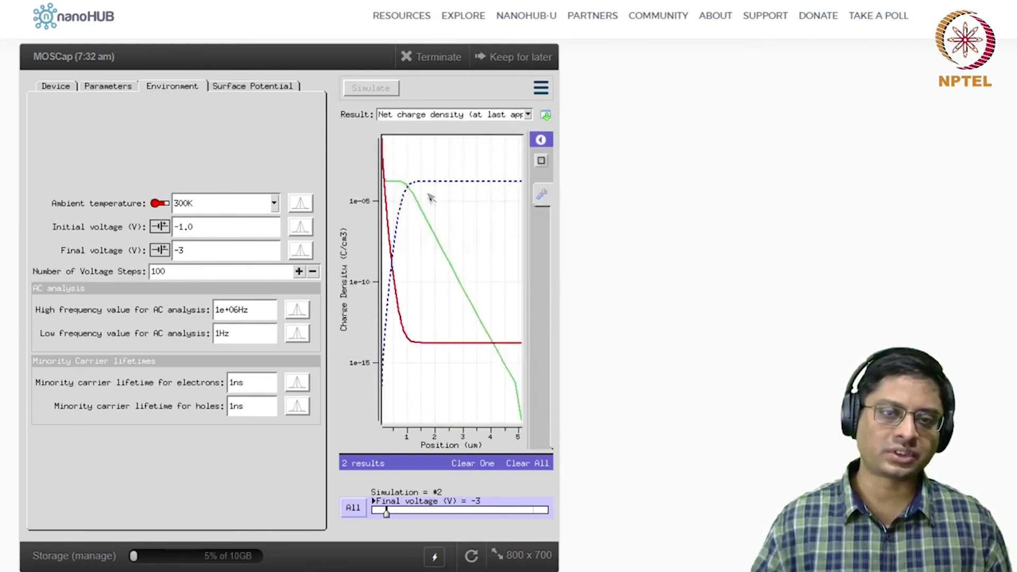
{"action": "mouse_move", "coordinate": [400, 183]}
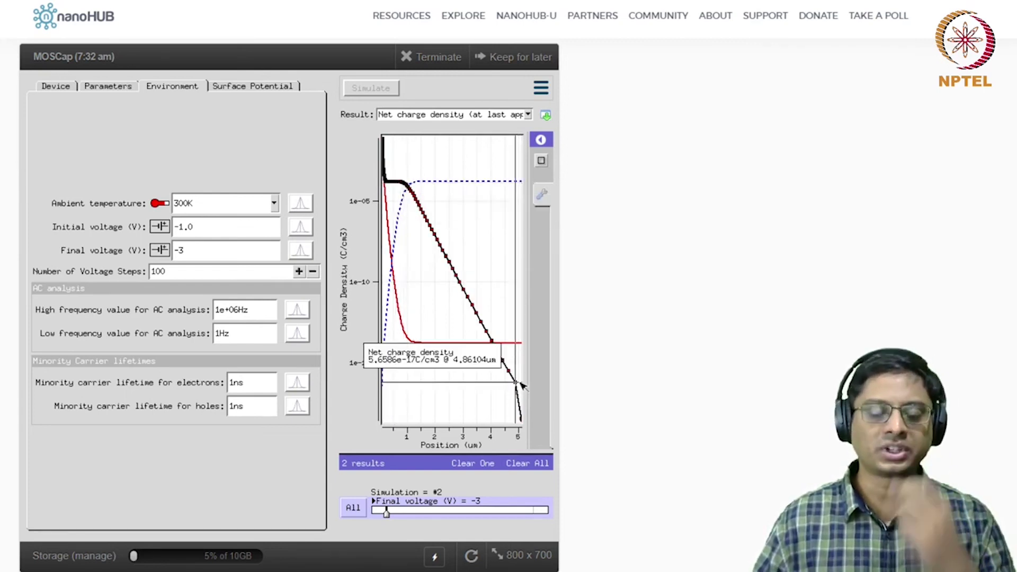
Show the electrostatic potential at the last applied bias of the -3 V run, inspect the oxide region up close and restore the full plot
{"action": "left_click", "coordinate": [415, 116]}
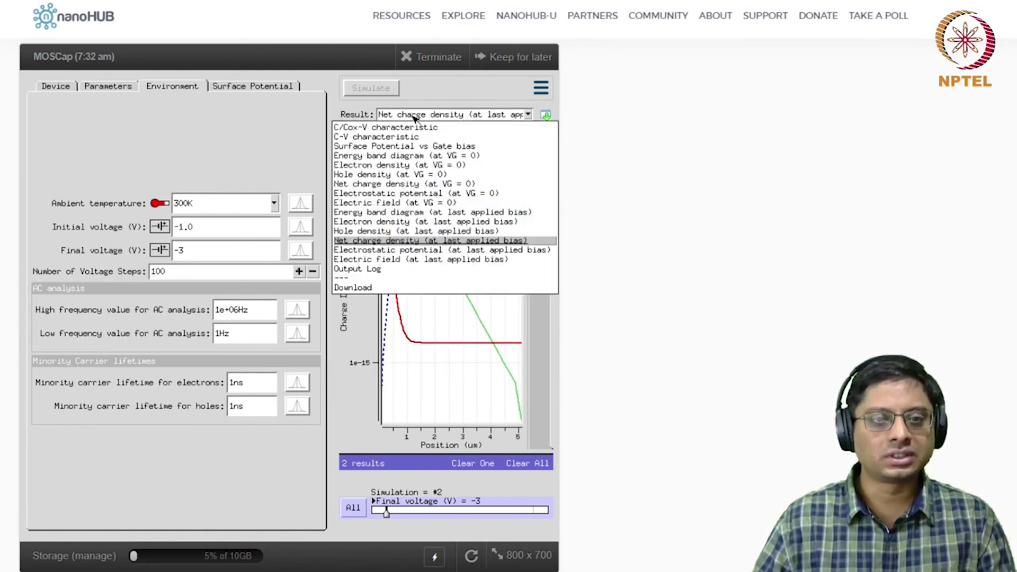
{"action": "left_click", "coordinate": [425, 251]}
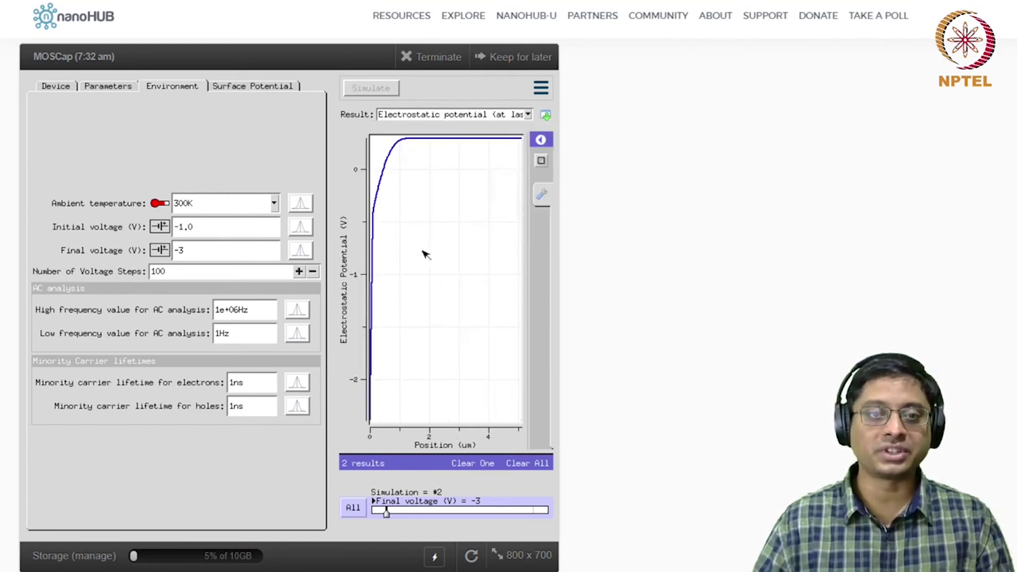
{"action": "mouse_move", "coordinate": [405, 142]}
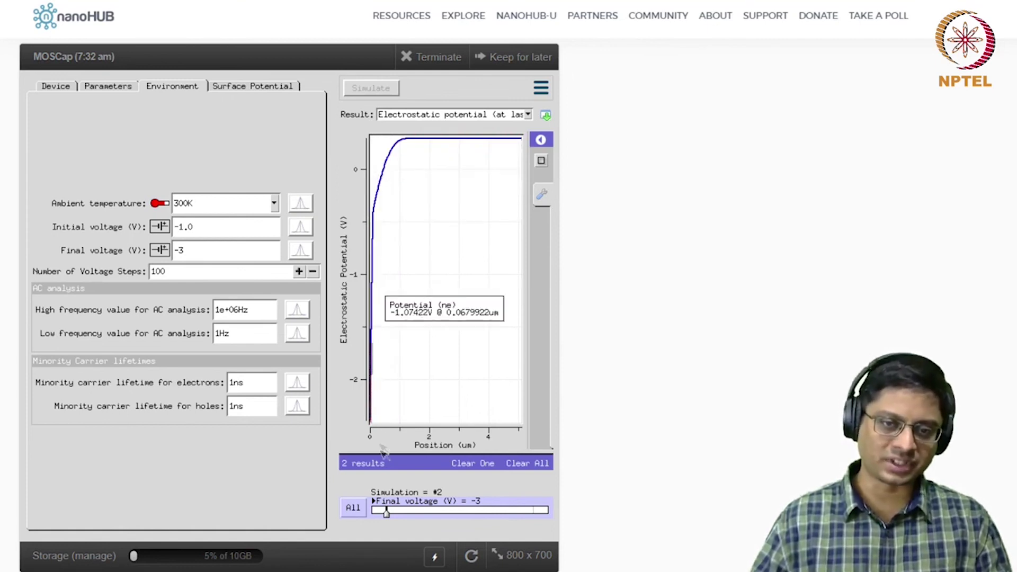
{"action": "left_click_drag", "start_coordinate": [390, 406], "coordinate": [373, 140]}
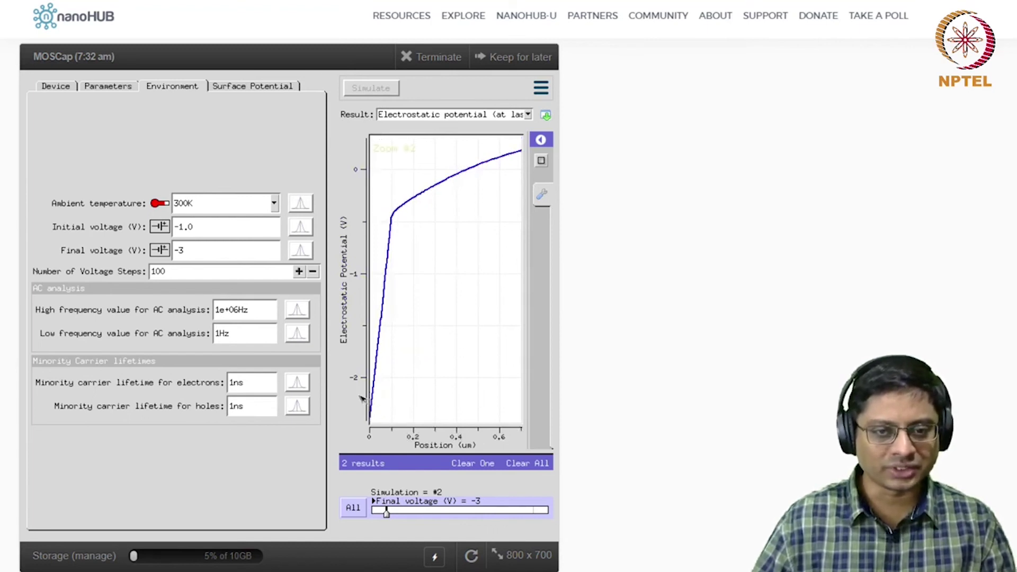
{"action": "left_click", "coordinate": [540, 160]}
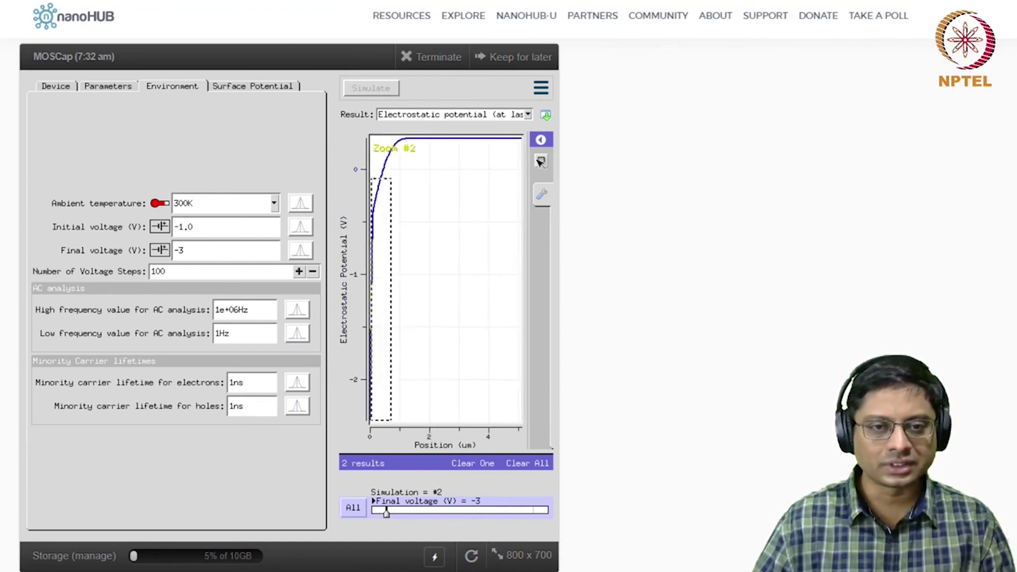
Examine the steep part of the -3 V electrostatic potential curve near the interface up close and restore the full plot
{"action": "left_click_drag", "start_coordinate": [382, 419], "coordinate": [465, 227]}
{"action": "left_click", "coordinate": [541, 160]}
{"action": "left_click", "coordinate": [463, 115]}
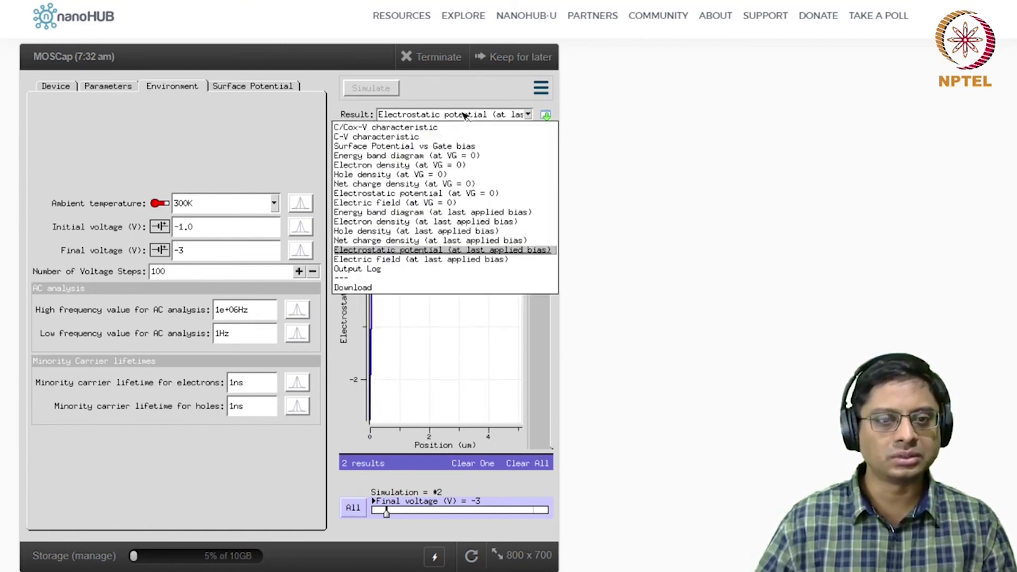
{"action": "left_click", "coordinate": [445, 114]}
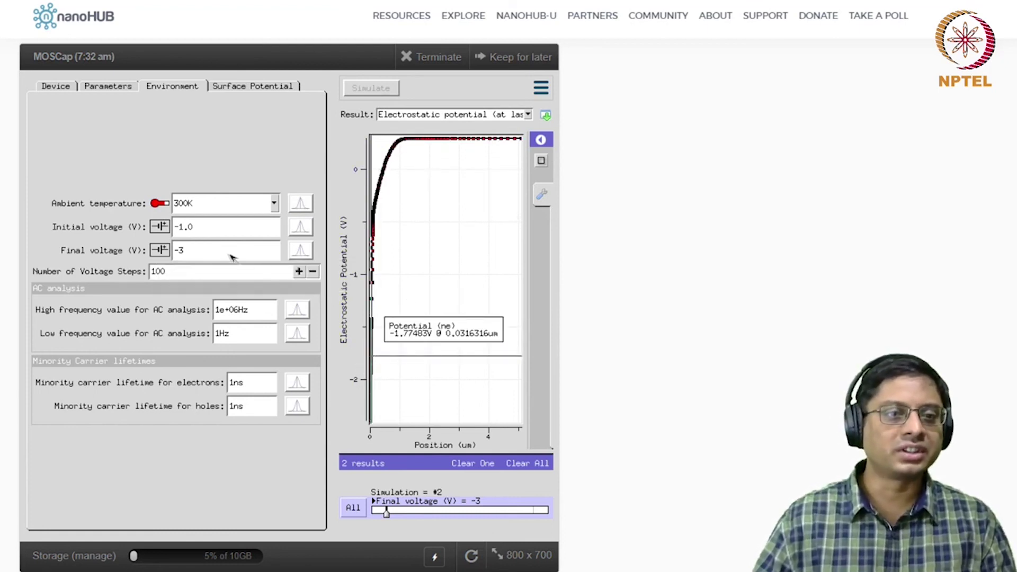
Overlay the last-bias electrostatic potential curves of all simulations and compare them close to the oxide interface
{"action": "left_click", "coordinate": [193, 257]}
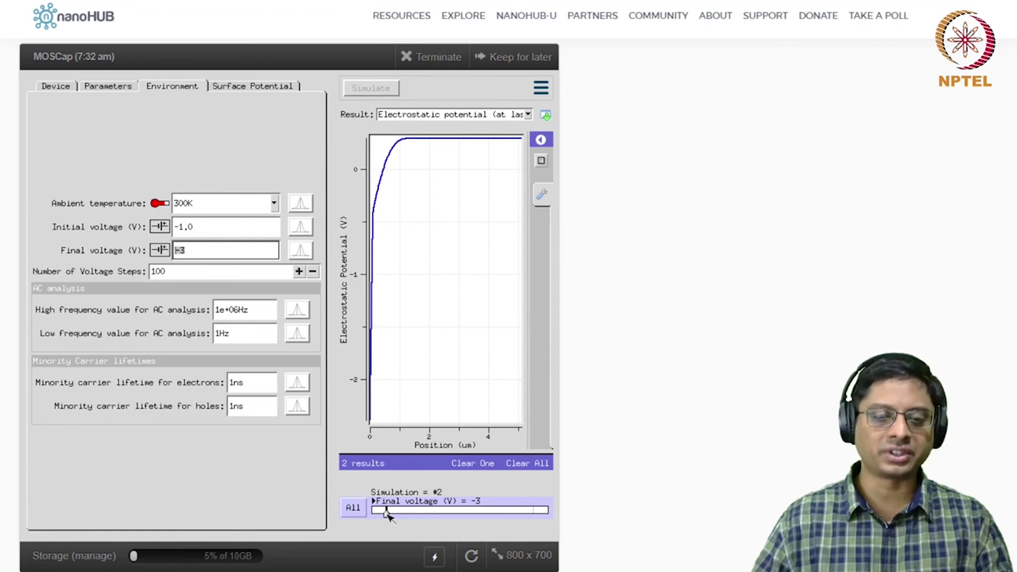
{"action": "left_click", "coordinate": [353, 508]}
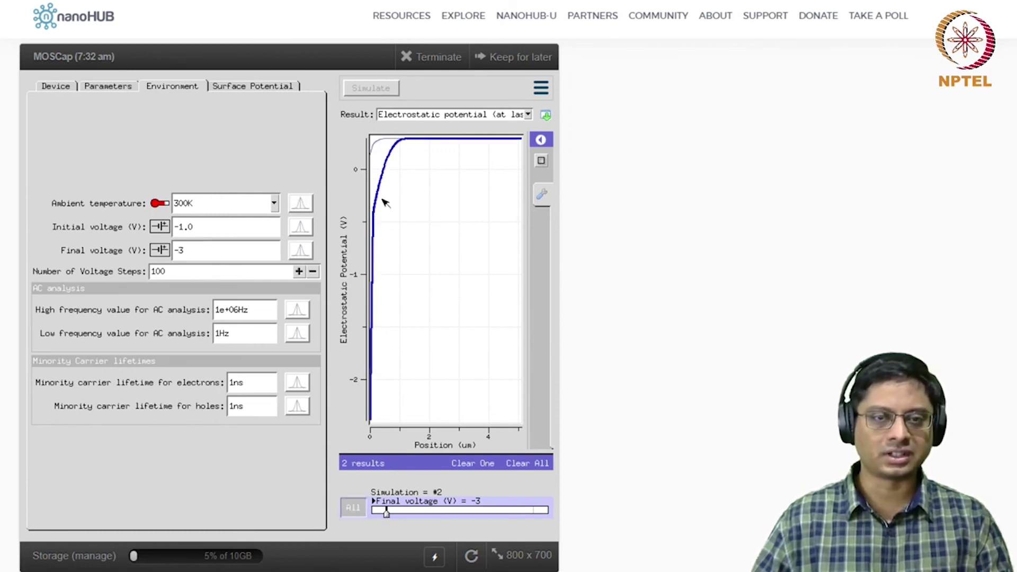
{"action": "left_click_drag", "start_coordinate": [382, 200], "coordinate": [359, 138]}
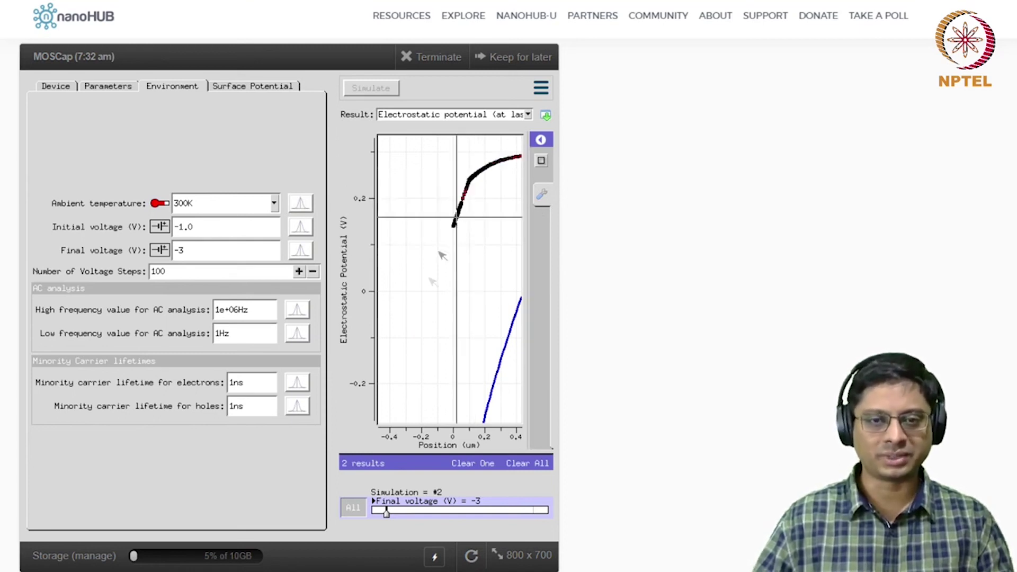
{"action": "mouse_move", "coordinate": [466, 183]}
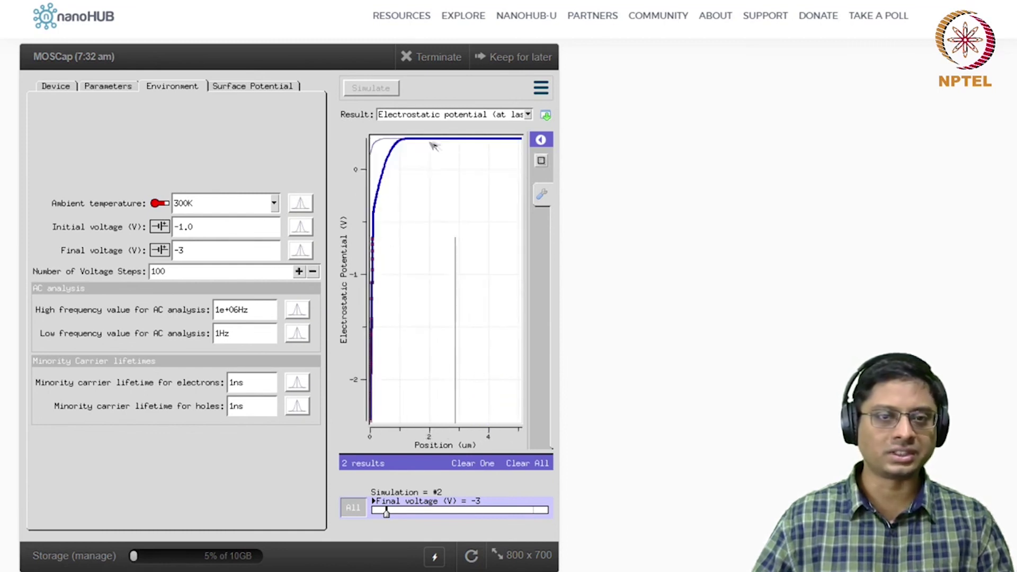
{"action": "mouse_move", "coordinate": [465, 146]}
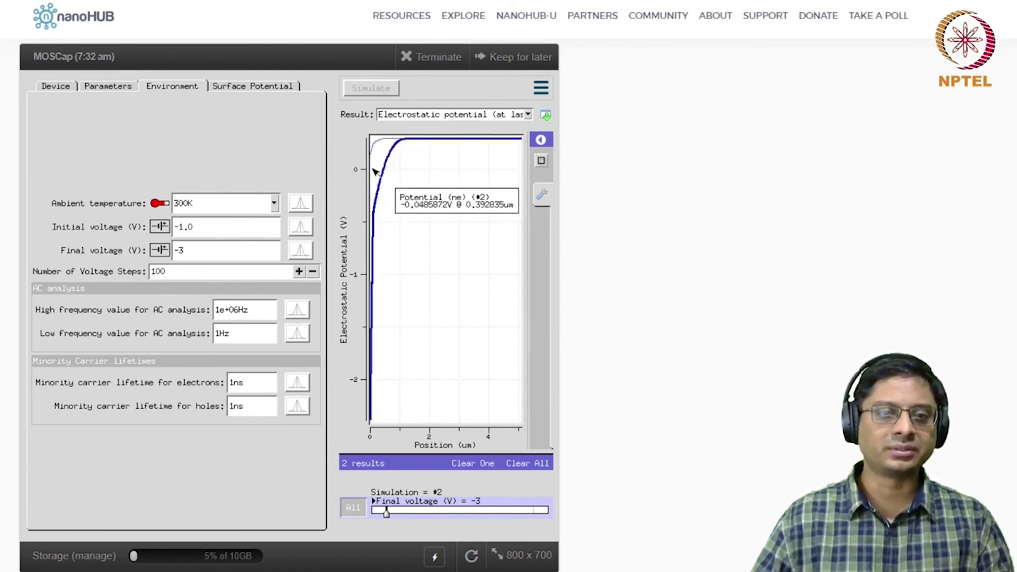
{"action": "left_click", "coordinate": [372, 150]}
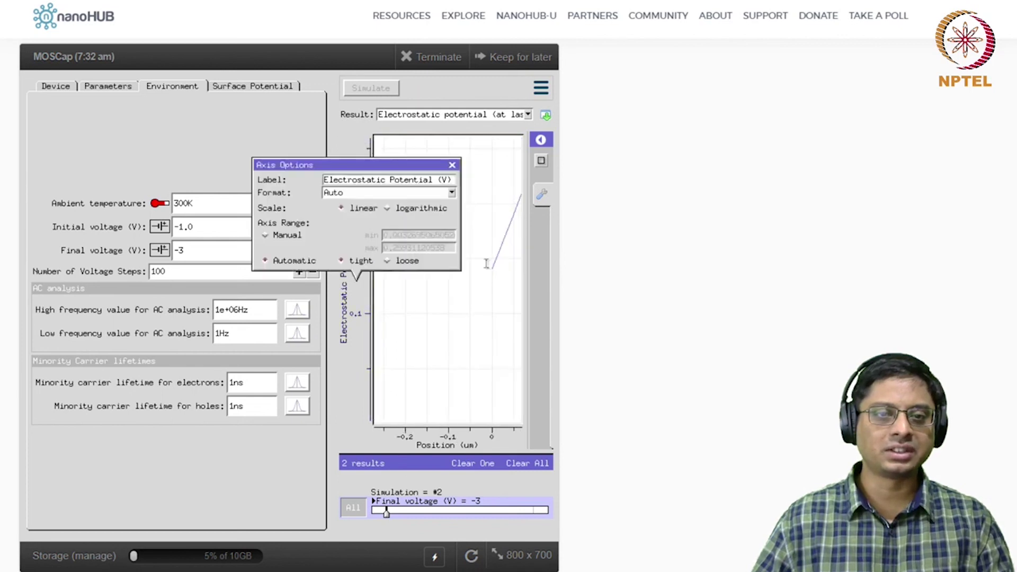
{"action": "left_click", "coordinate": [451, 166]}
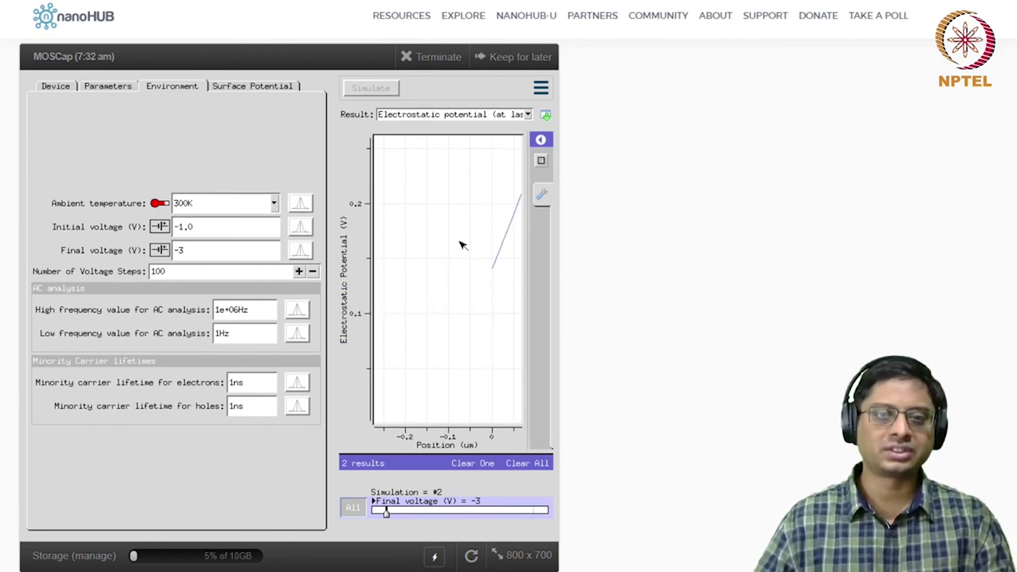
Show the surface potential versus gate bias for both simulations and read a point along the -3 V sweep
{"action": "left_click", "coordinate": [444, 116]}
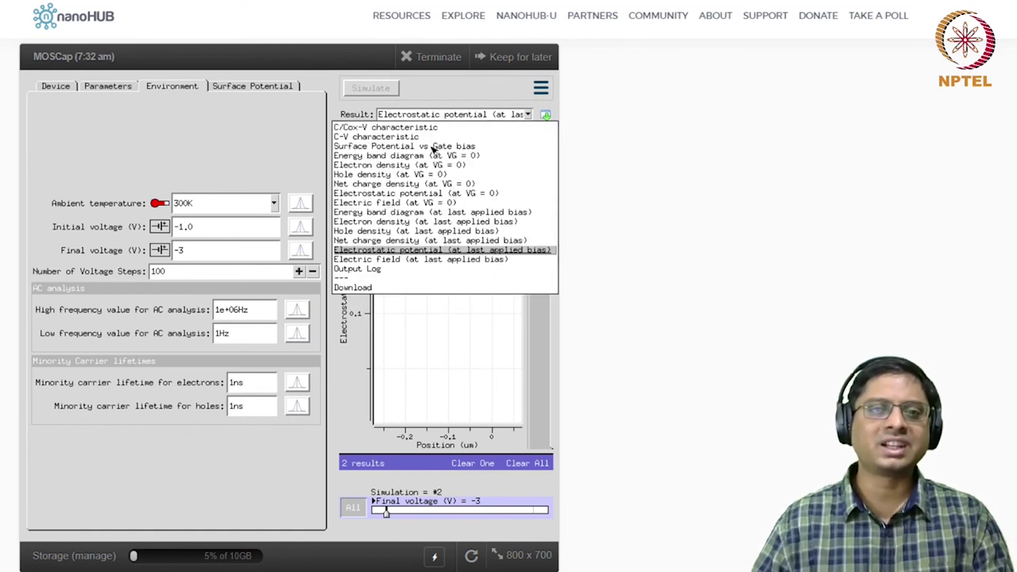
{"action": "left_click", "coordinate": [433, 148]}
{"action": "mouse_move", "coordinate": [478, 328]}
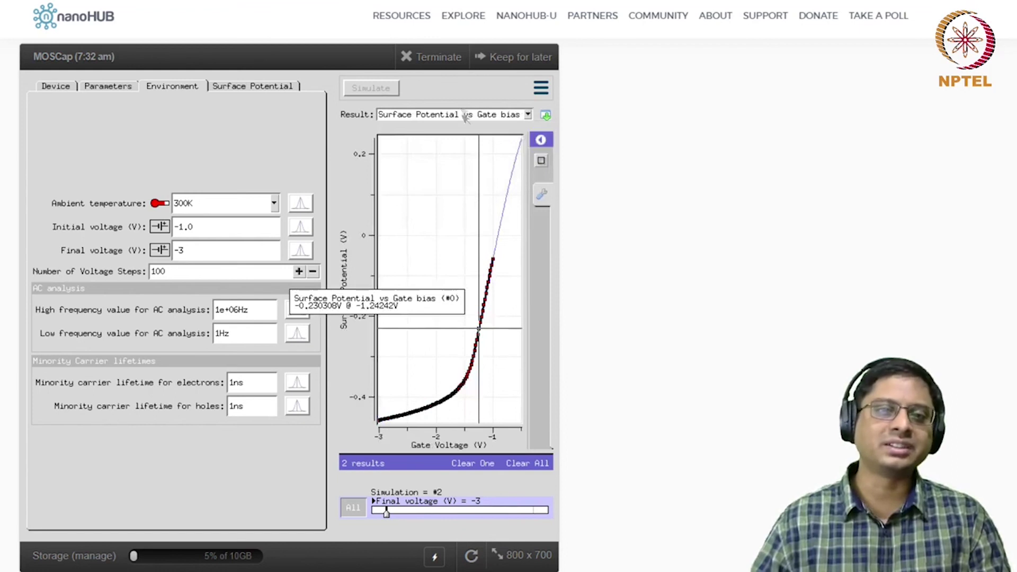
Show the energy band diagram at VG = 0 for both simulations and read the conduction band near the interface
{"action": "left_click", "coordinate": [456, 117]}
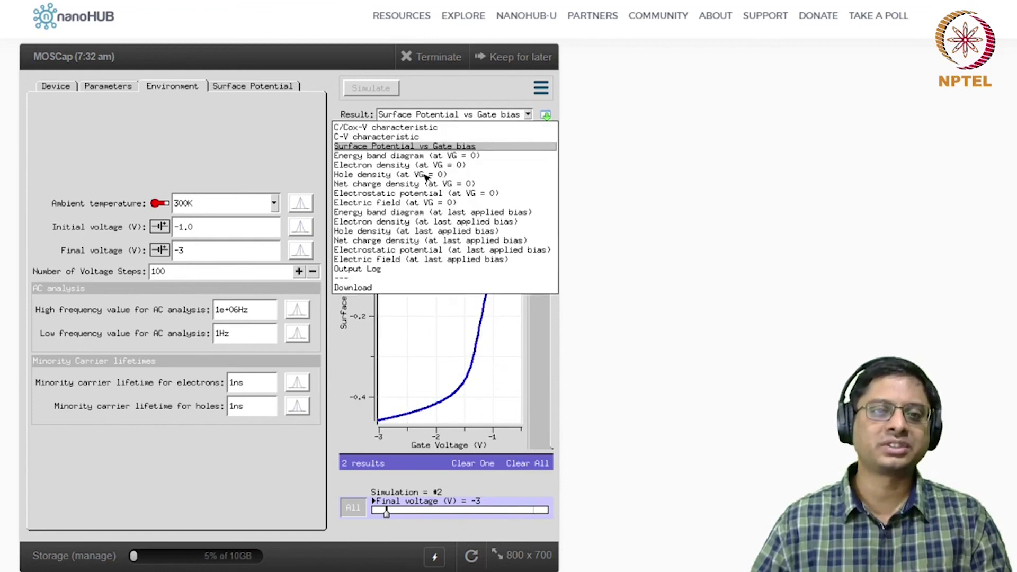
{"action": "left_click", "coordinate": [422, 157]}
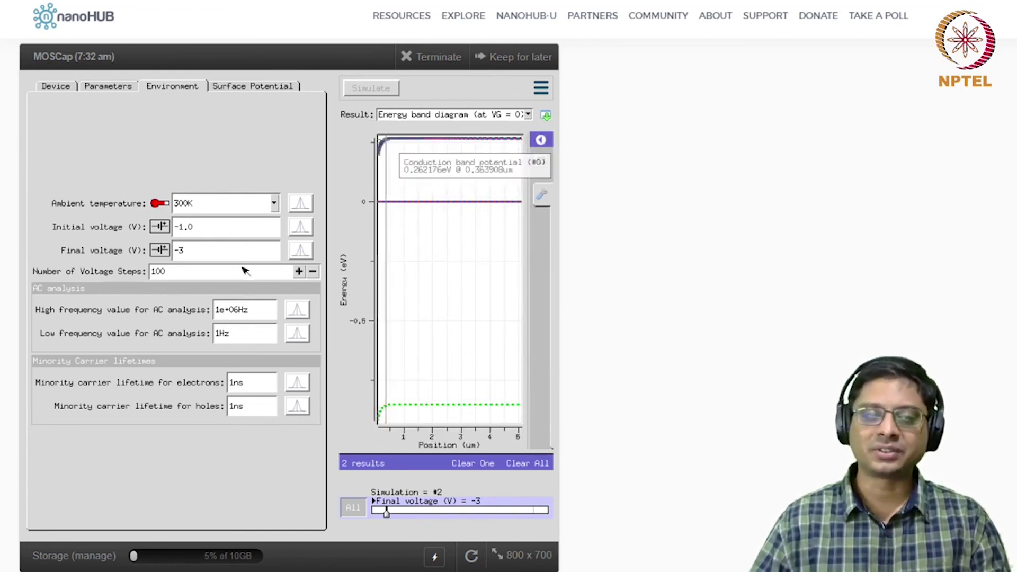
{"action": "mouse_move", "coordinate": [384, 159]}
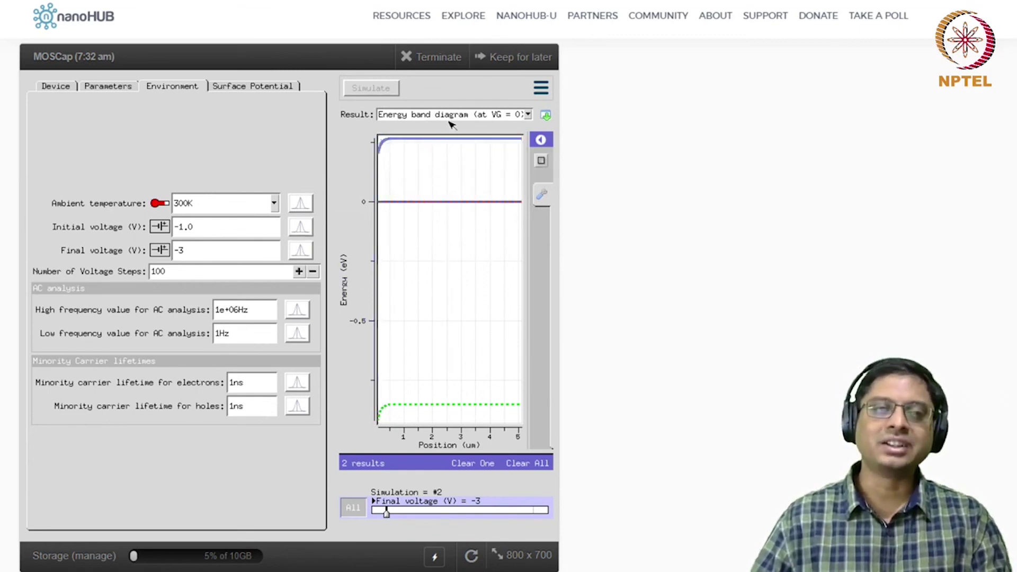
Review the insulator charge densities, the device's insulator thickness and dielectric constant, and the voltage sweep settings
{"action": "left_click", "coordinate": [263, 88]}
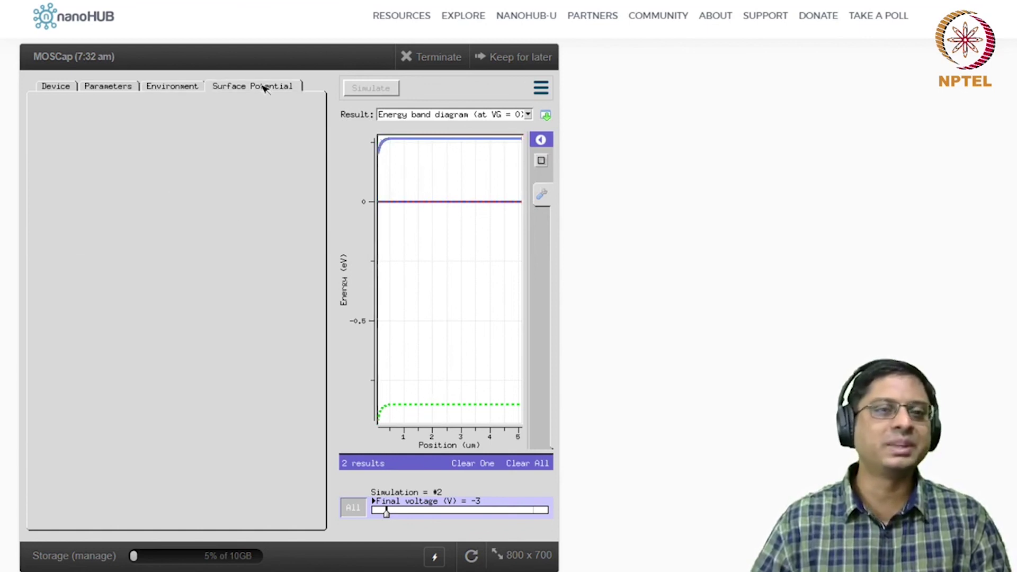
{"action": "left_click", "coordinate": [108, 87]}
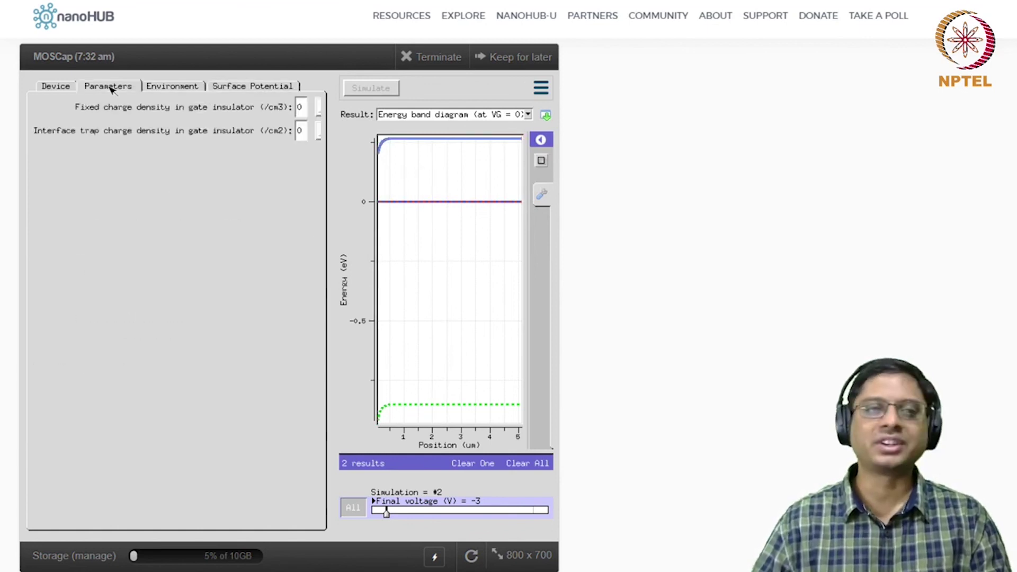
{"action": "left_click", "coordinate": [55, 87]}
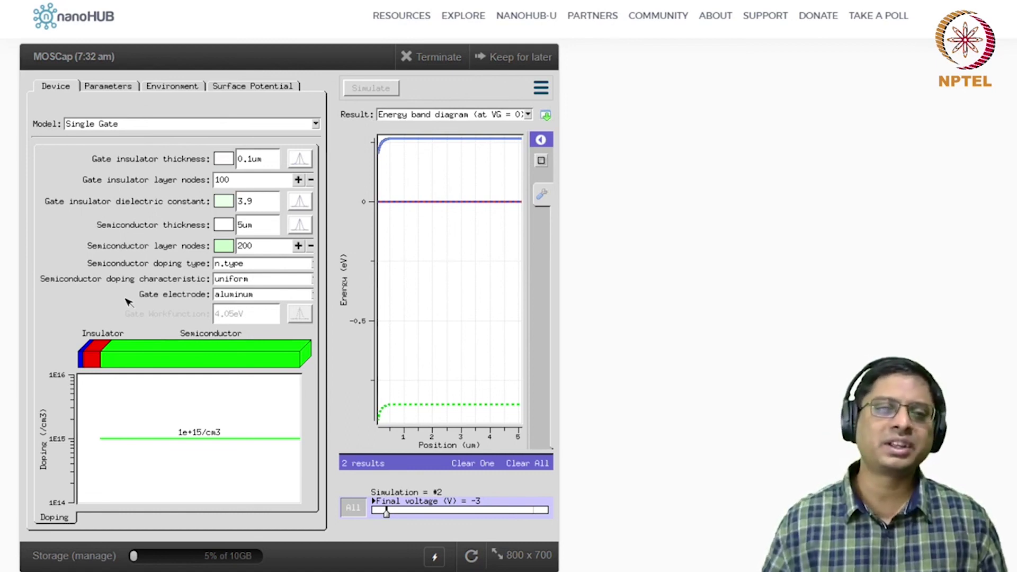
{"action": "left_click", "coordinate": [260, 160]}
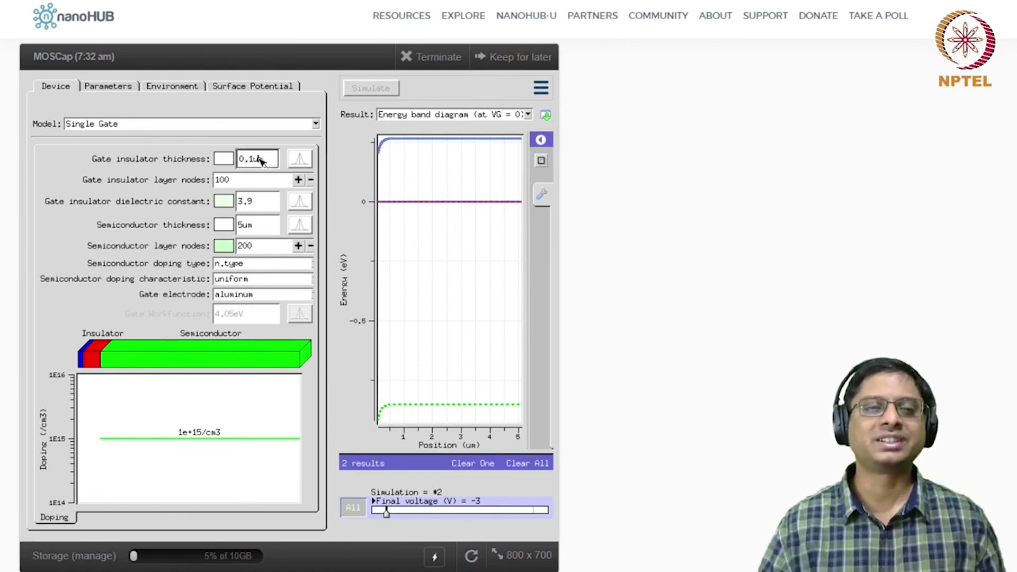
{"action": "left_click", "coordinate": [254, 204]}
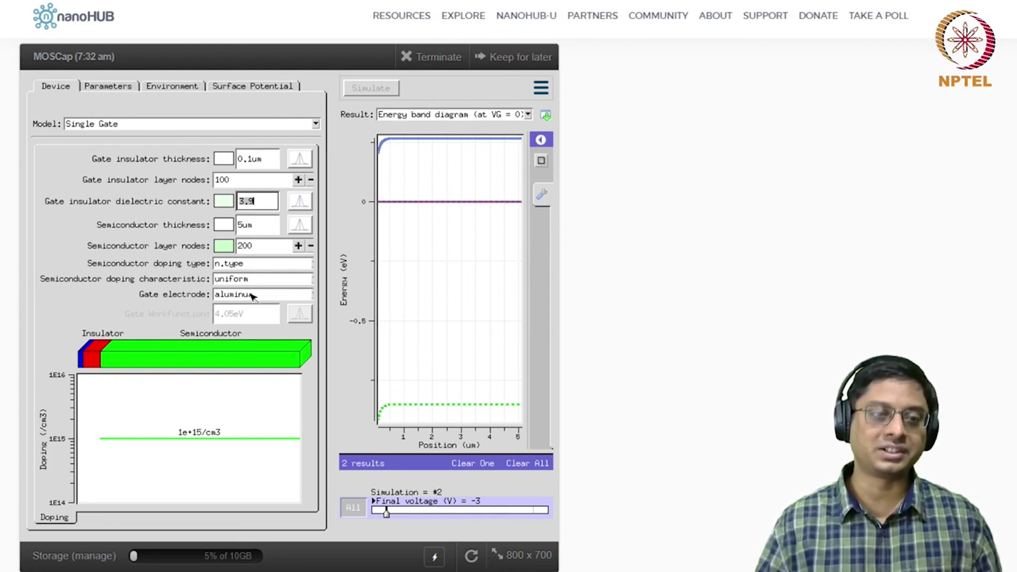
{"action": "left_click", "coordinate": [108, 85]}
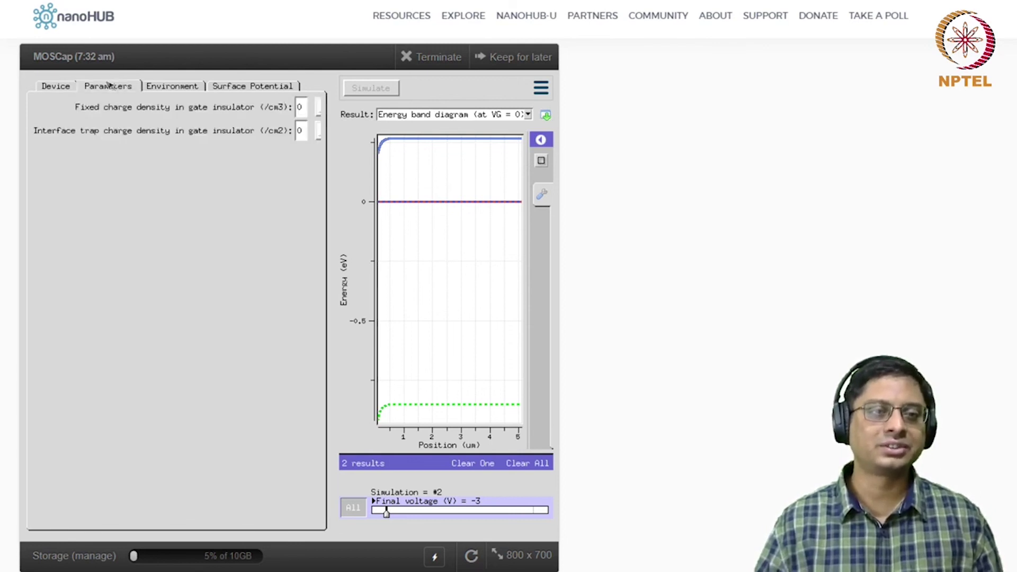
{"action": "left_click", "coordinate": [177, 85]}
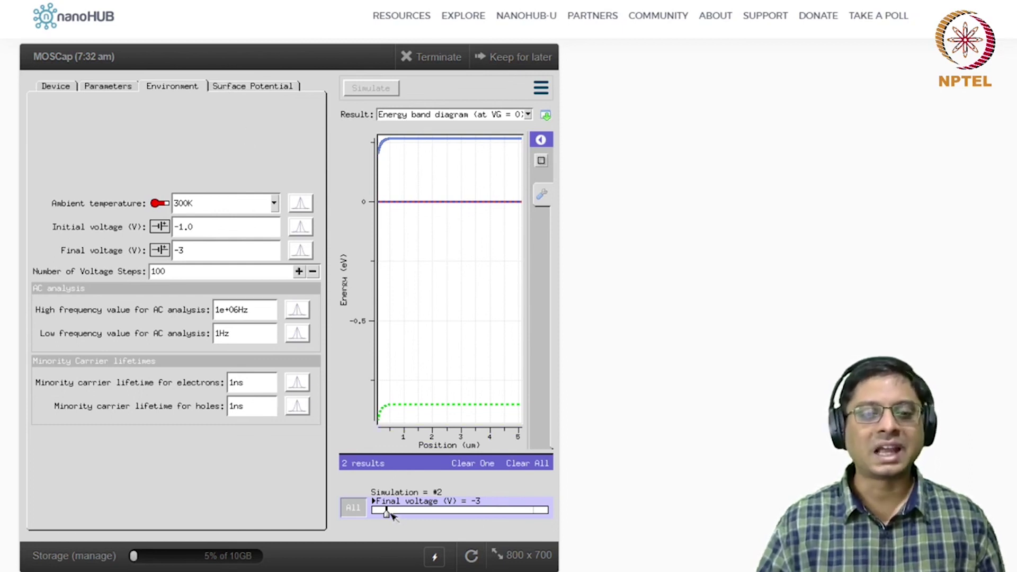
Highlight the -0.5 V simulation in the VG = 0 band diagram and recheck the device and environment settings
{"action": "left_click_drag", "start_coordinate": [389, 518], "coordinate": [513, 523]}
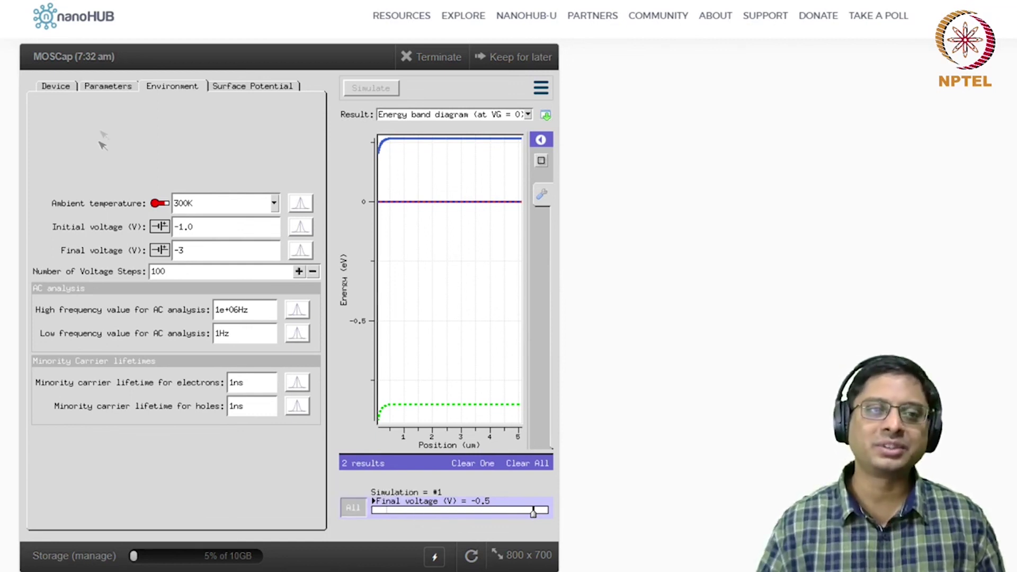
{"action": "left_click", "coordinate": [95, 87]}
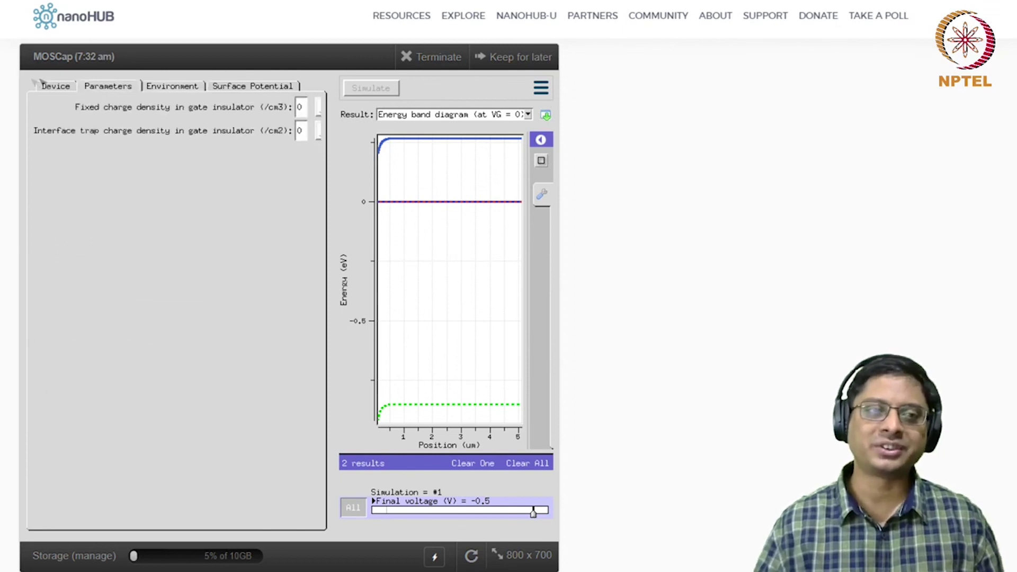
{"action": "left_click", "coordinate": [59, 87]}
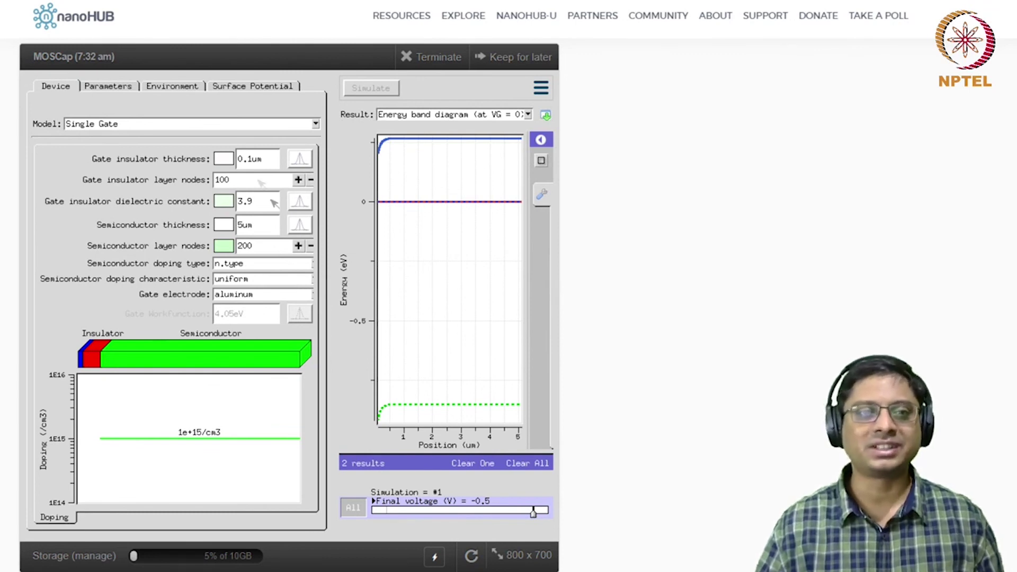
{"action": "mouse_move", "coordinate": [199, 177]}
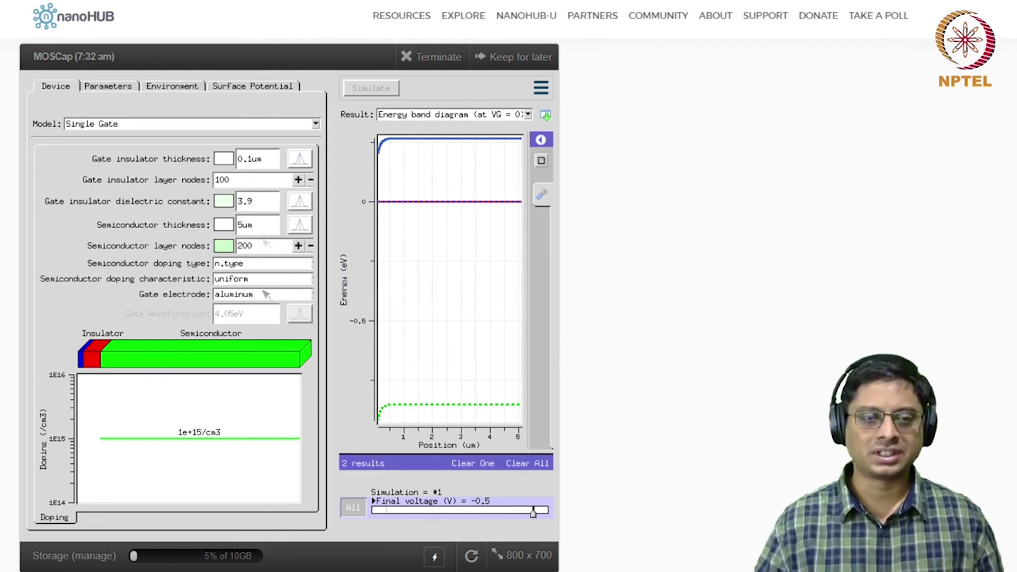
{"action": "mouse_move", "coordinate": [427, 143]}
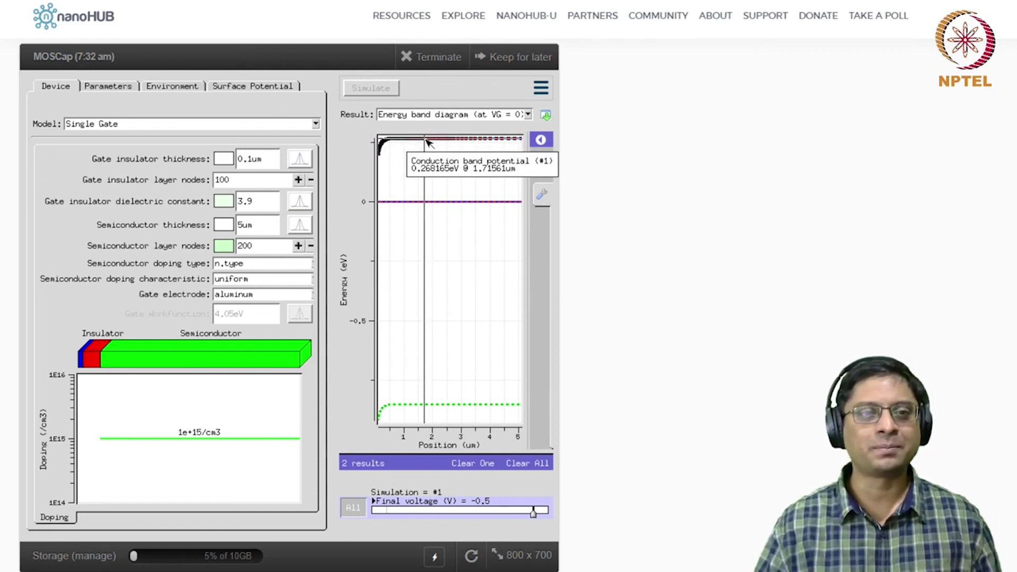
{"action": "left_click", "coordinate": [252, 86]}
{"action": "left_click", "coordinate": [162, 87]}
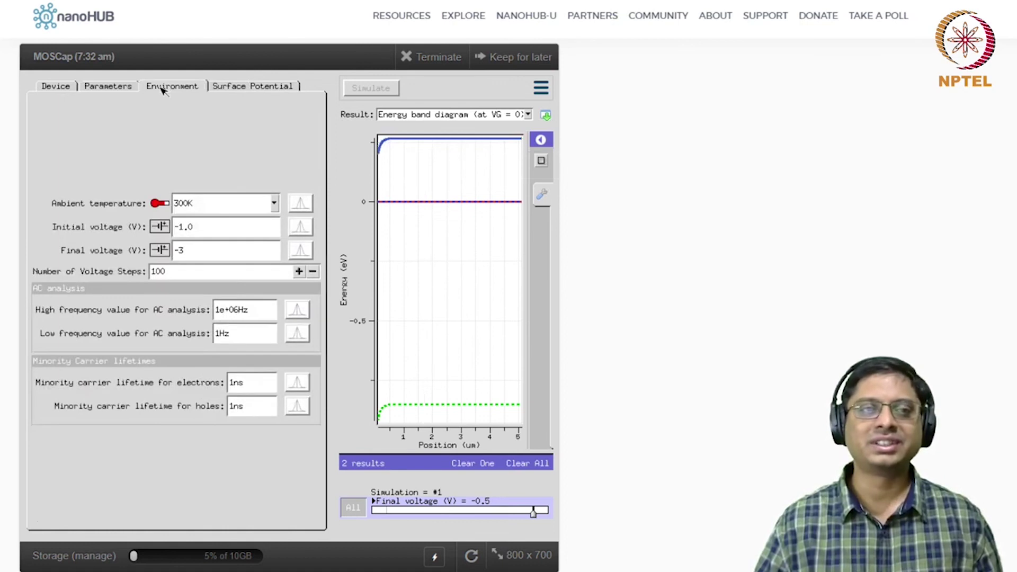